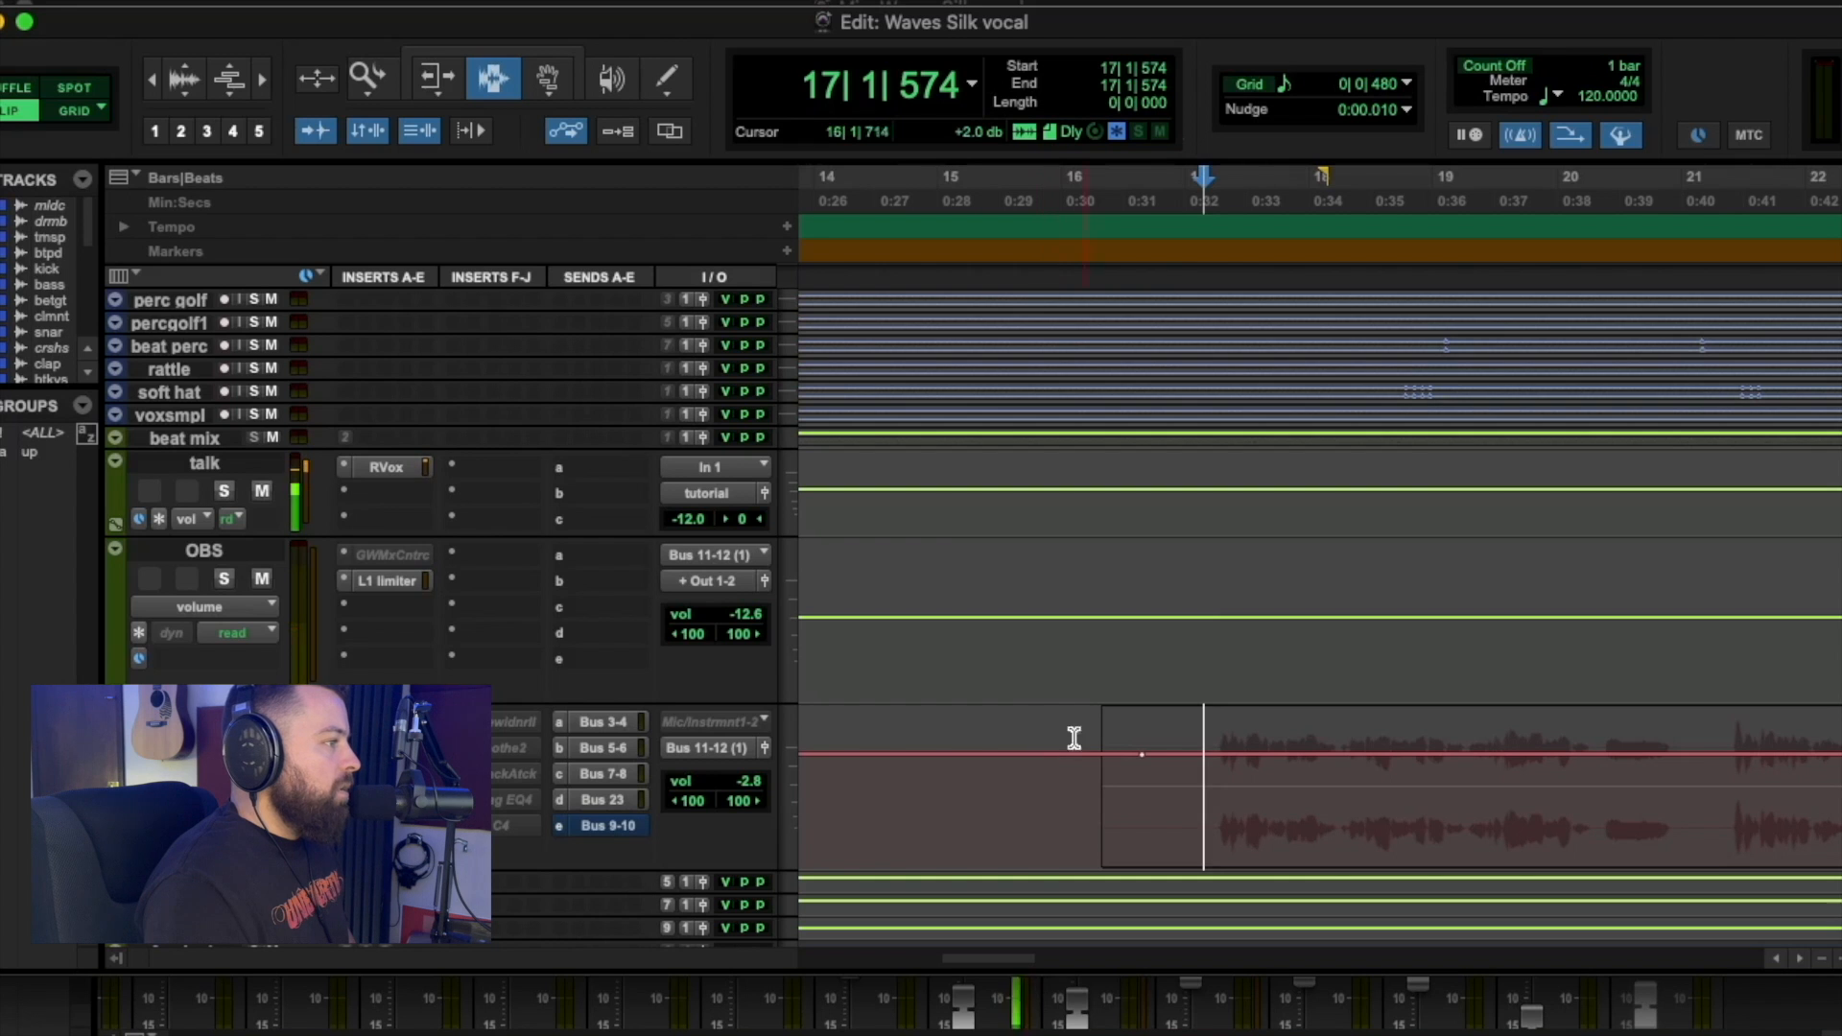
Open Silk Vocal on the chorus vox track and compare playback of the vocal with the plug-in bypassed and active.
left_click(387, 721)
left_click_drag(592, 140, 923, 119)
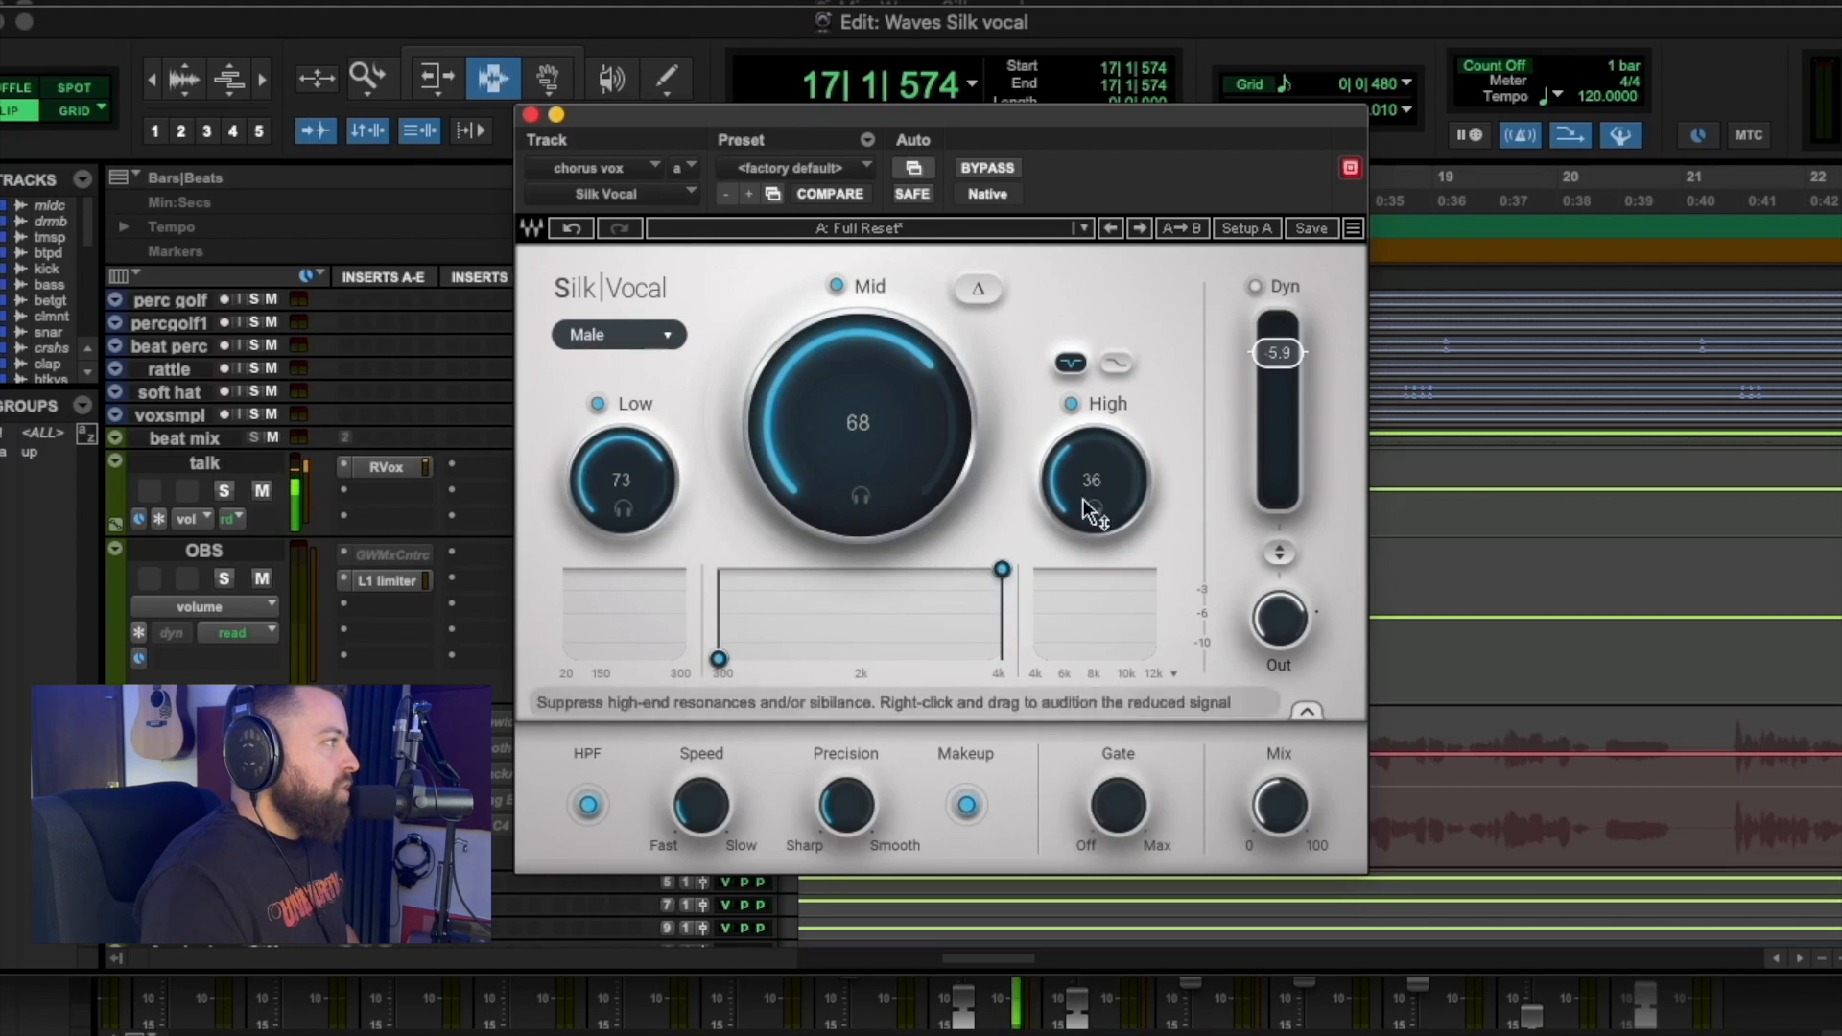
key("ctrl+super+b")
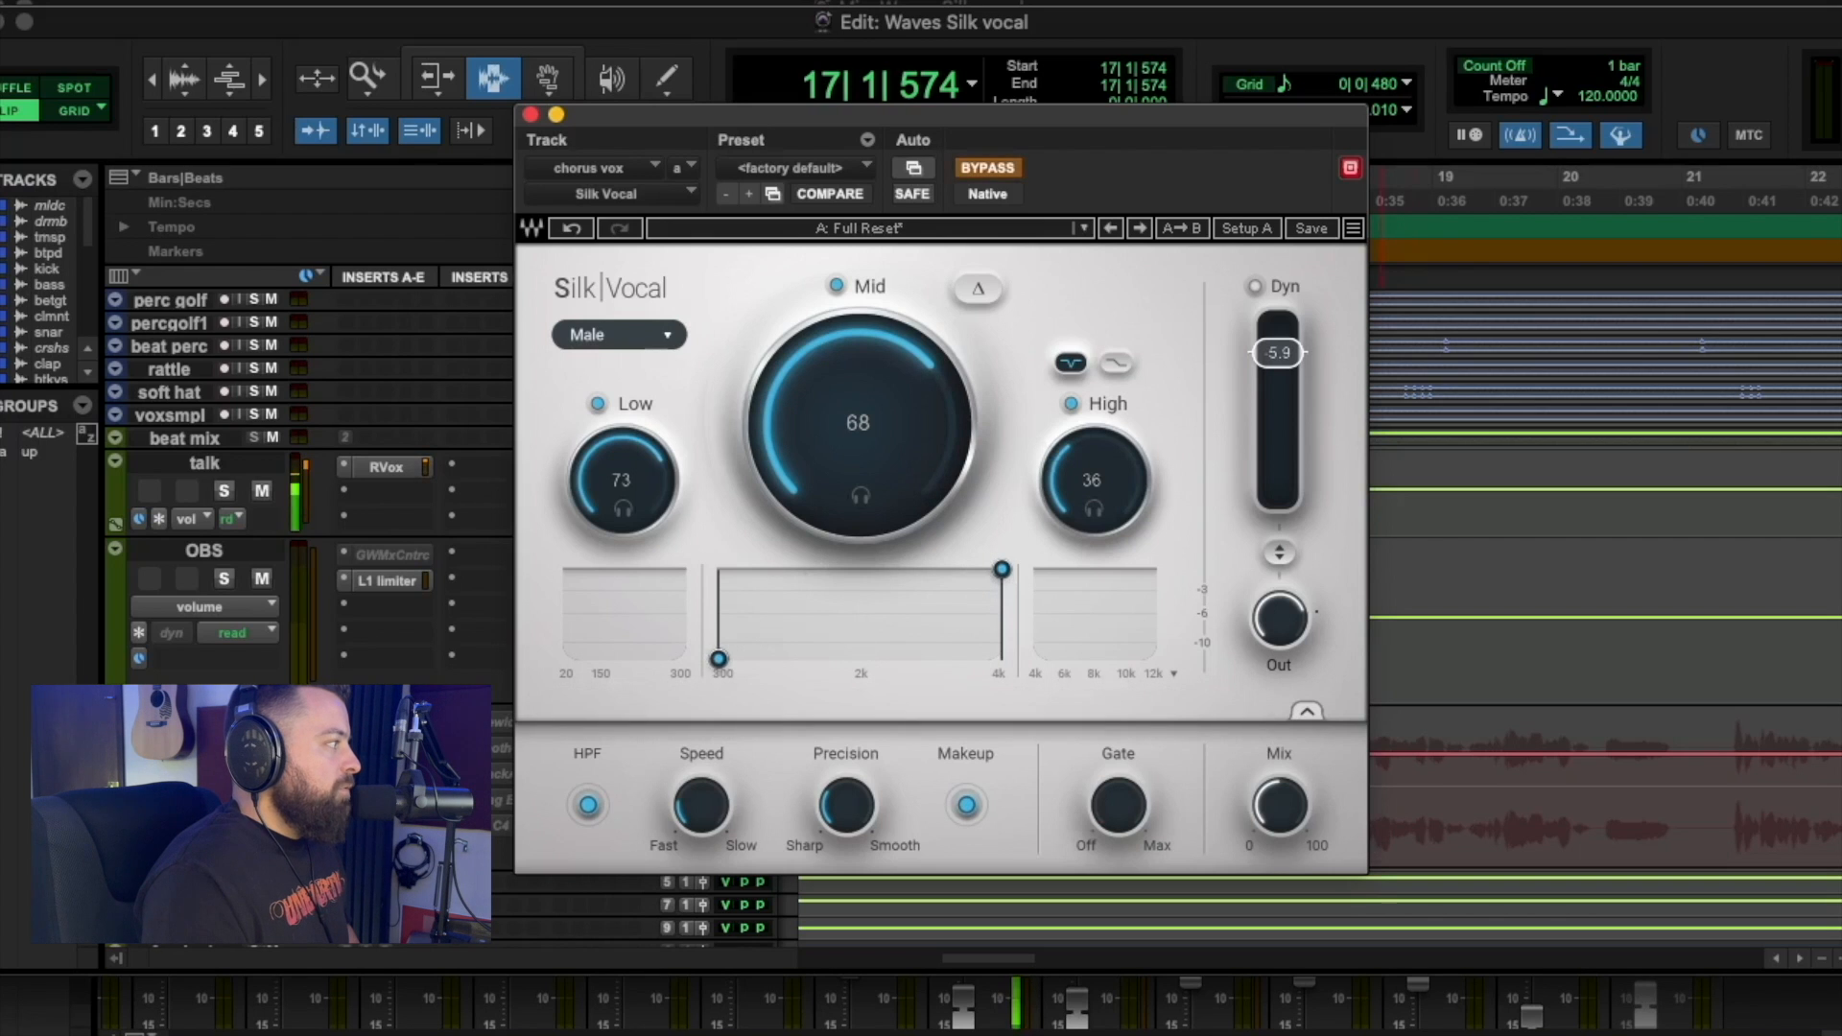
key("space")
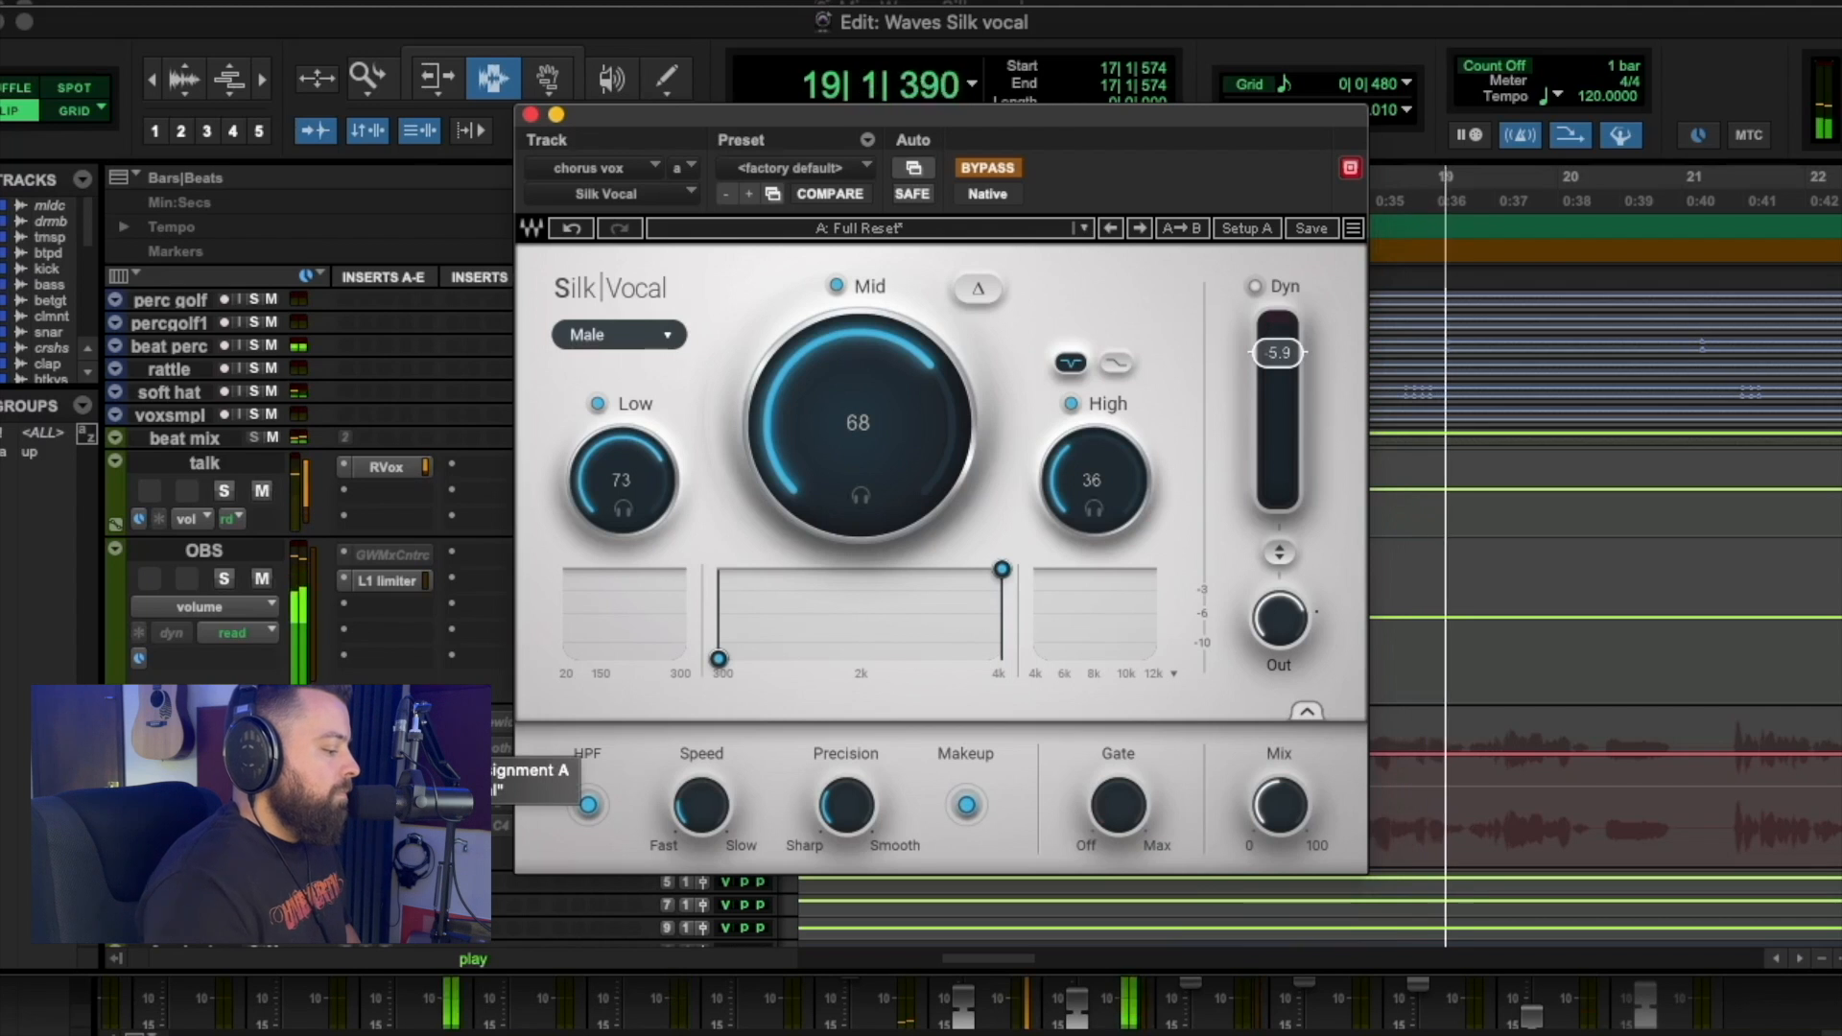
key("space")
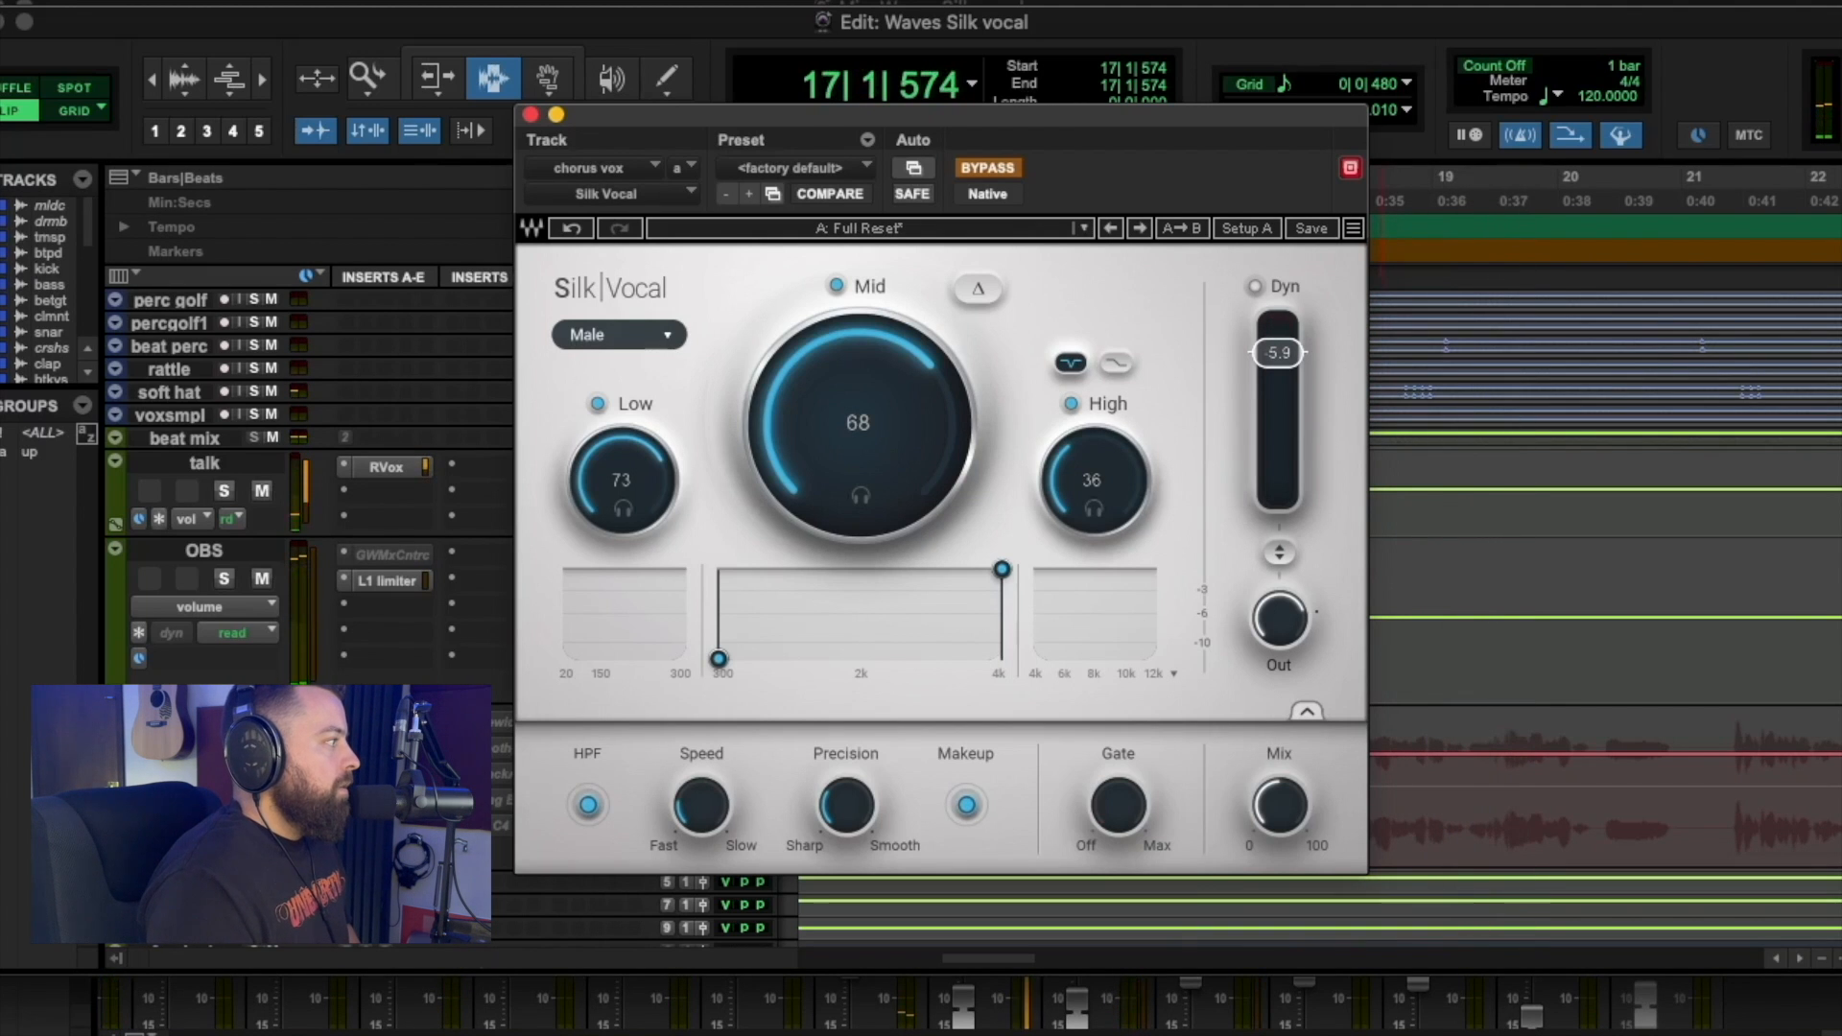
key("space")
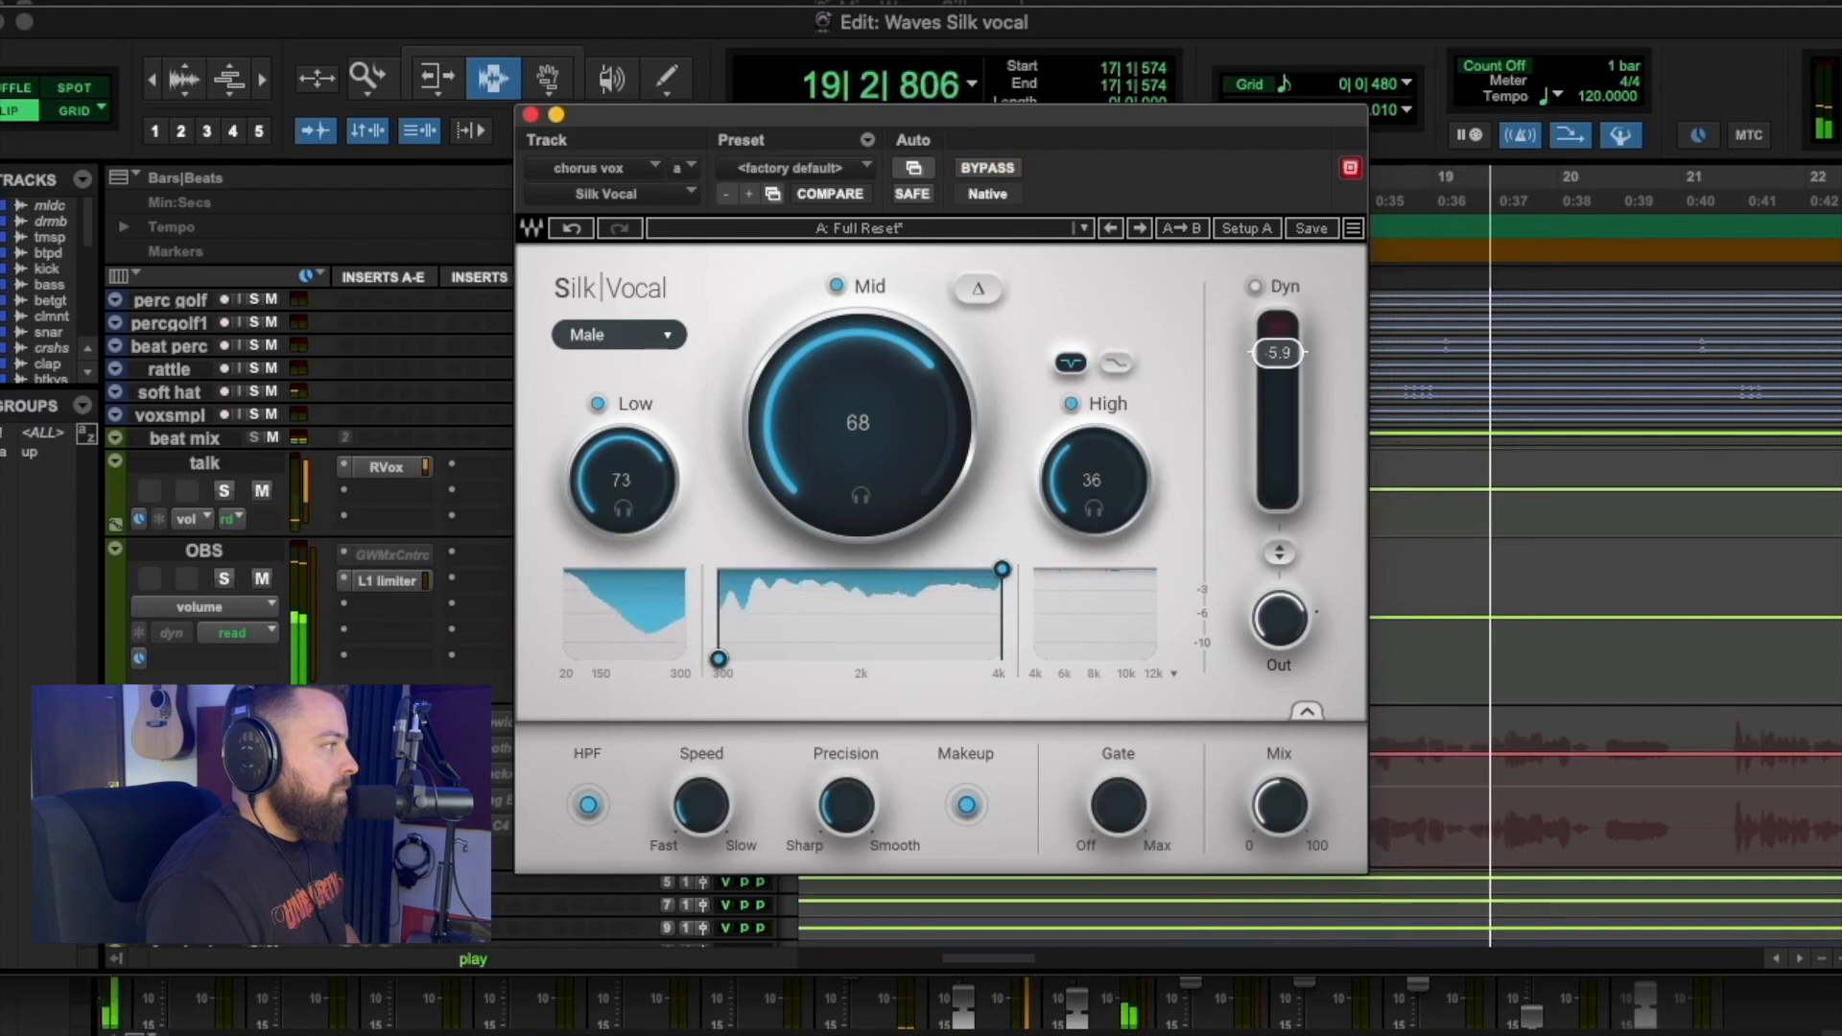
key("space")
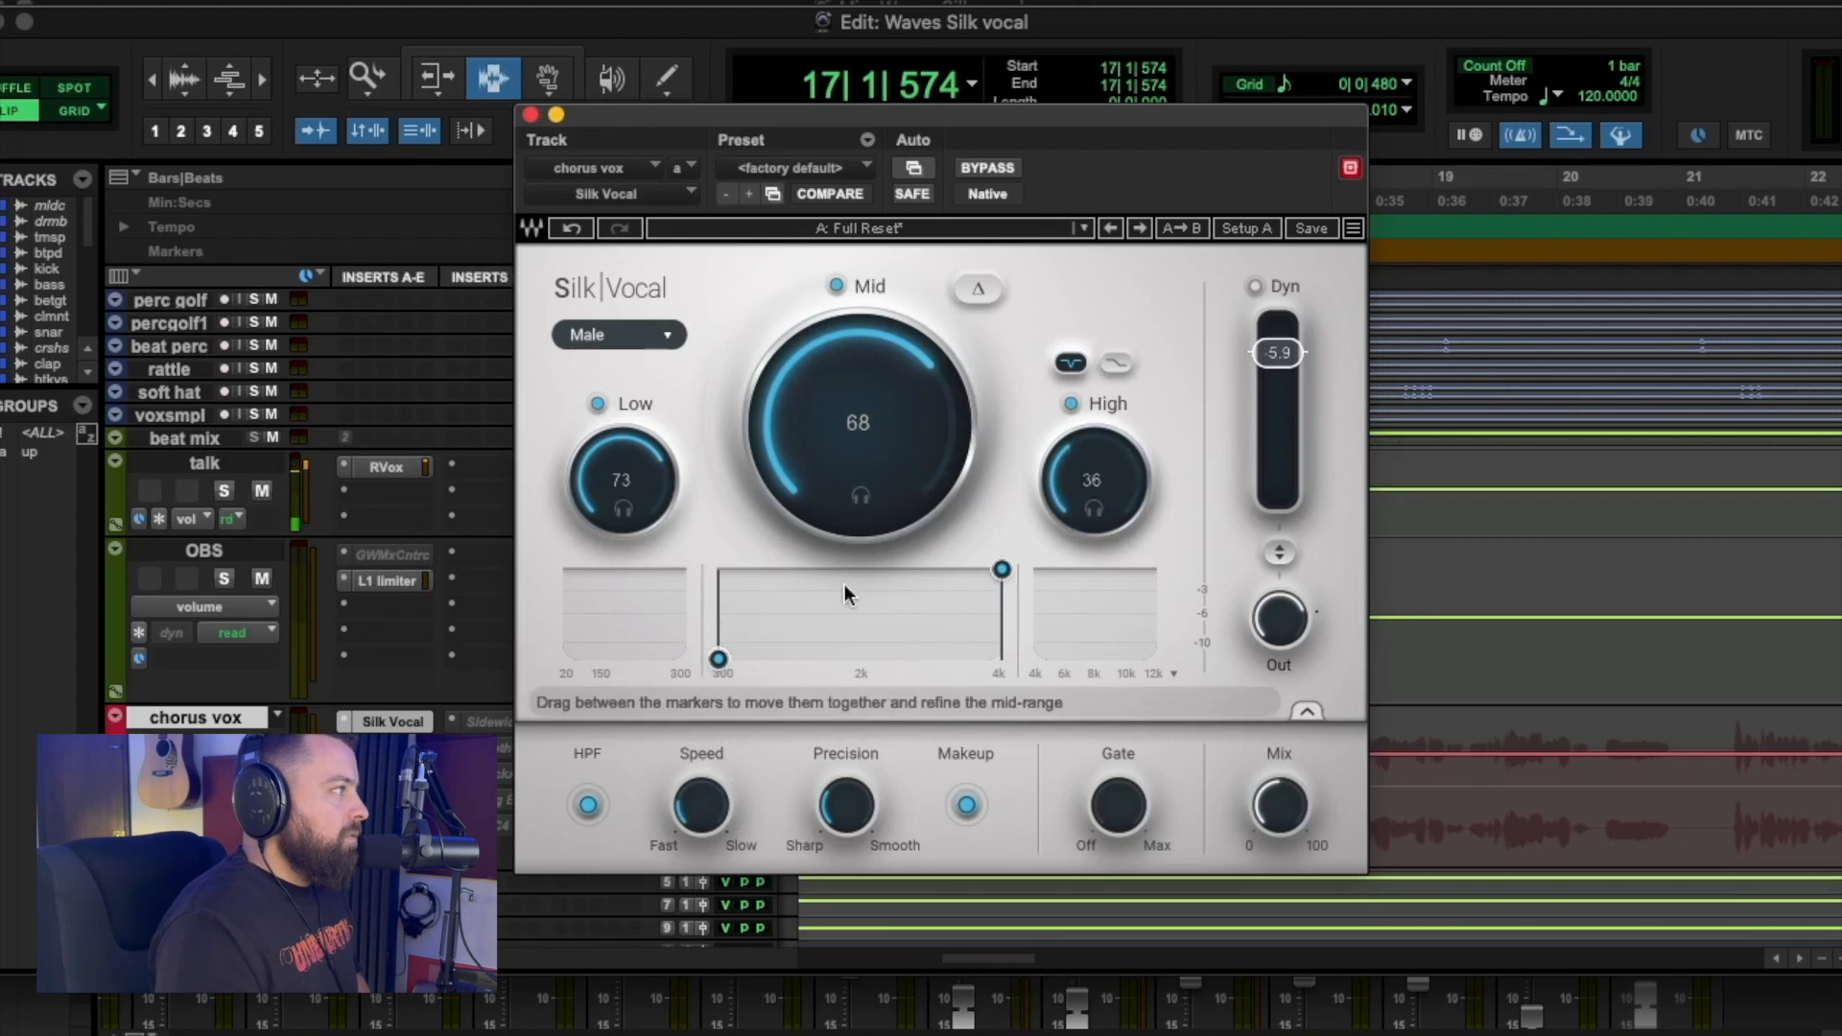
Try raising Silk Vocal's Precision to about 84.8 toward Smooth while playing back the chorus vocal.
mouse_move(850, 811)
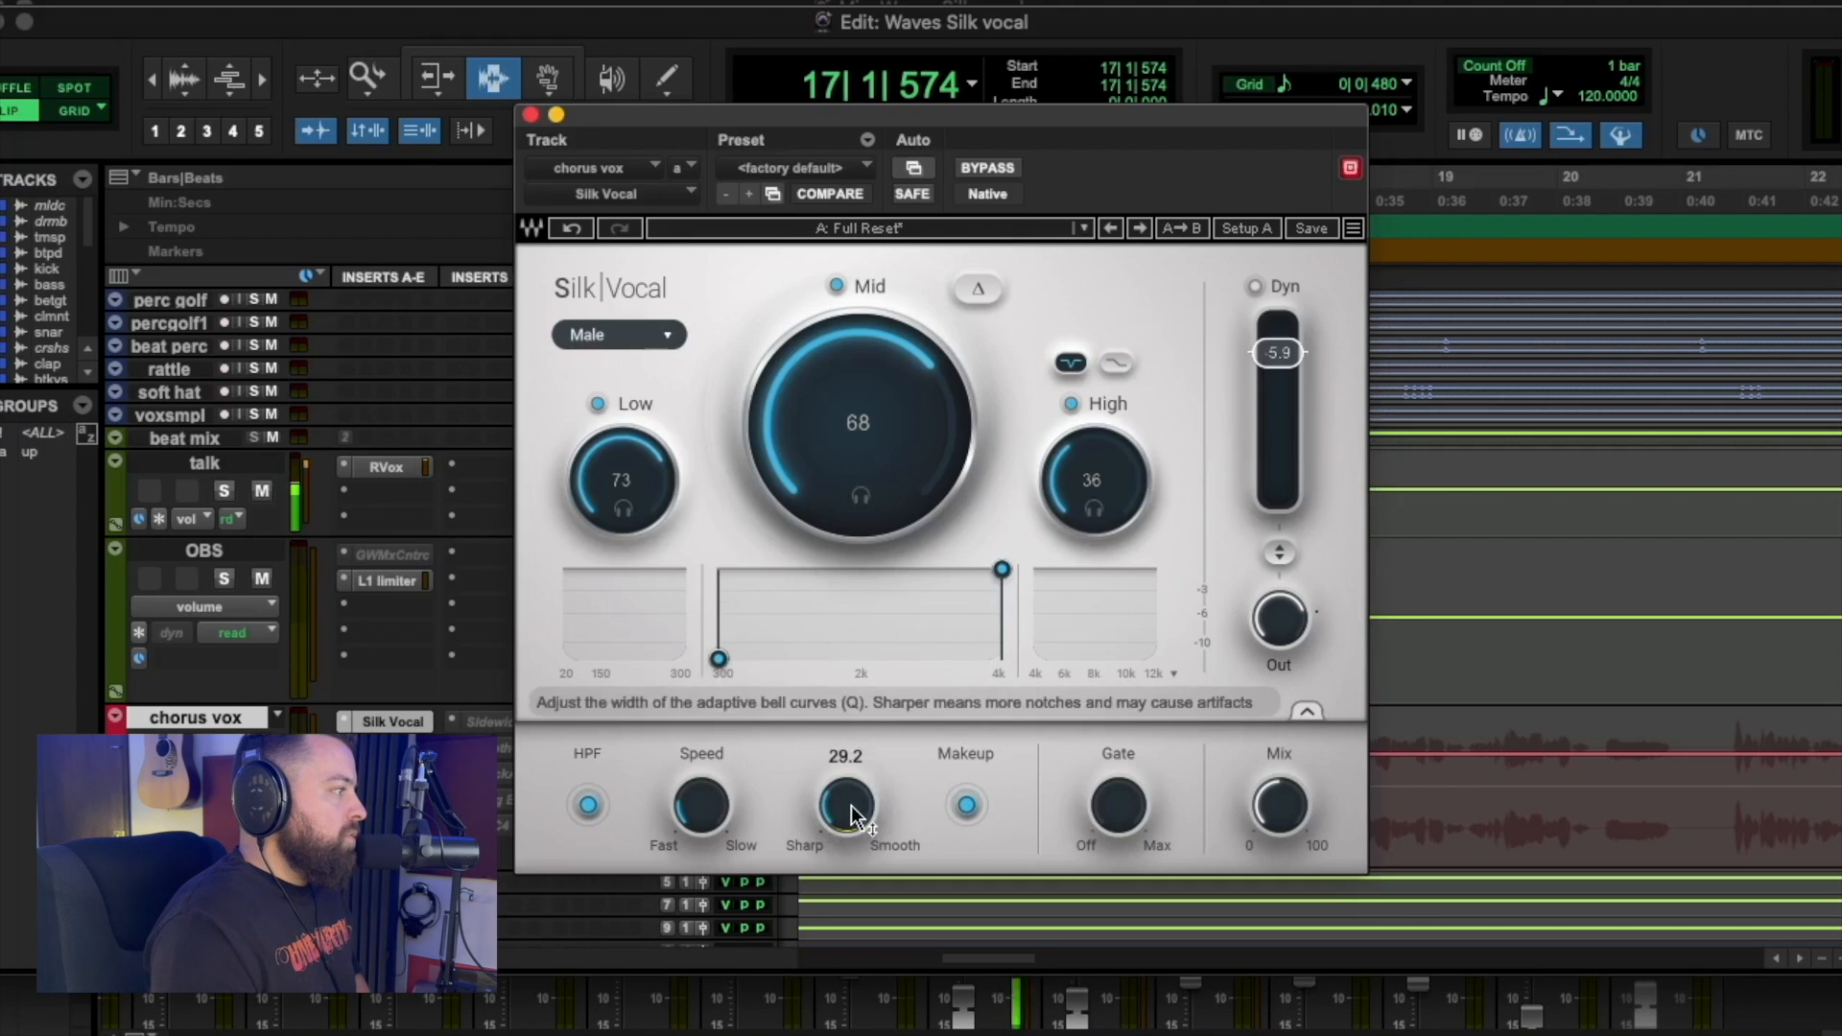
key("space")
left_click_drag(848, 810, 849, 730)
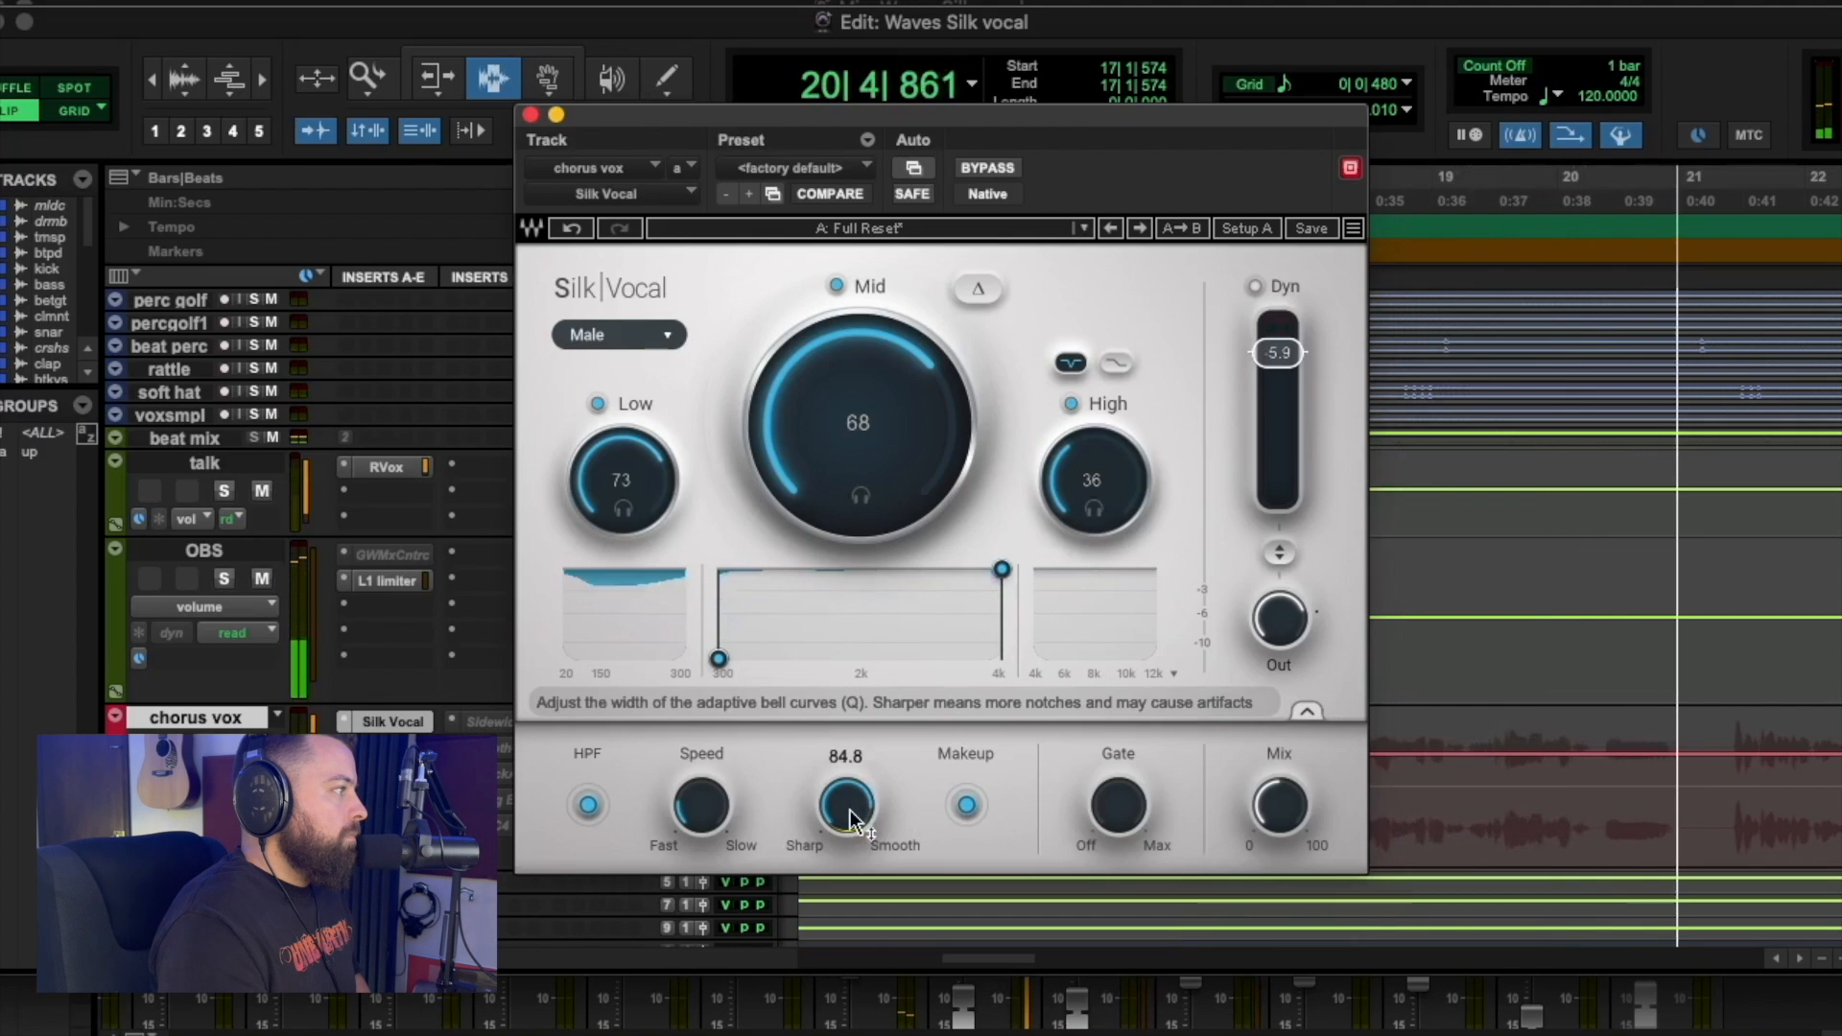
key("space")
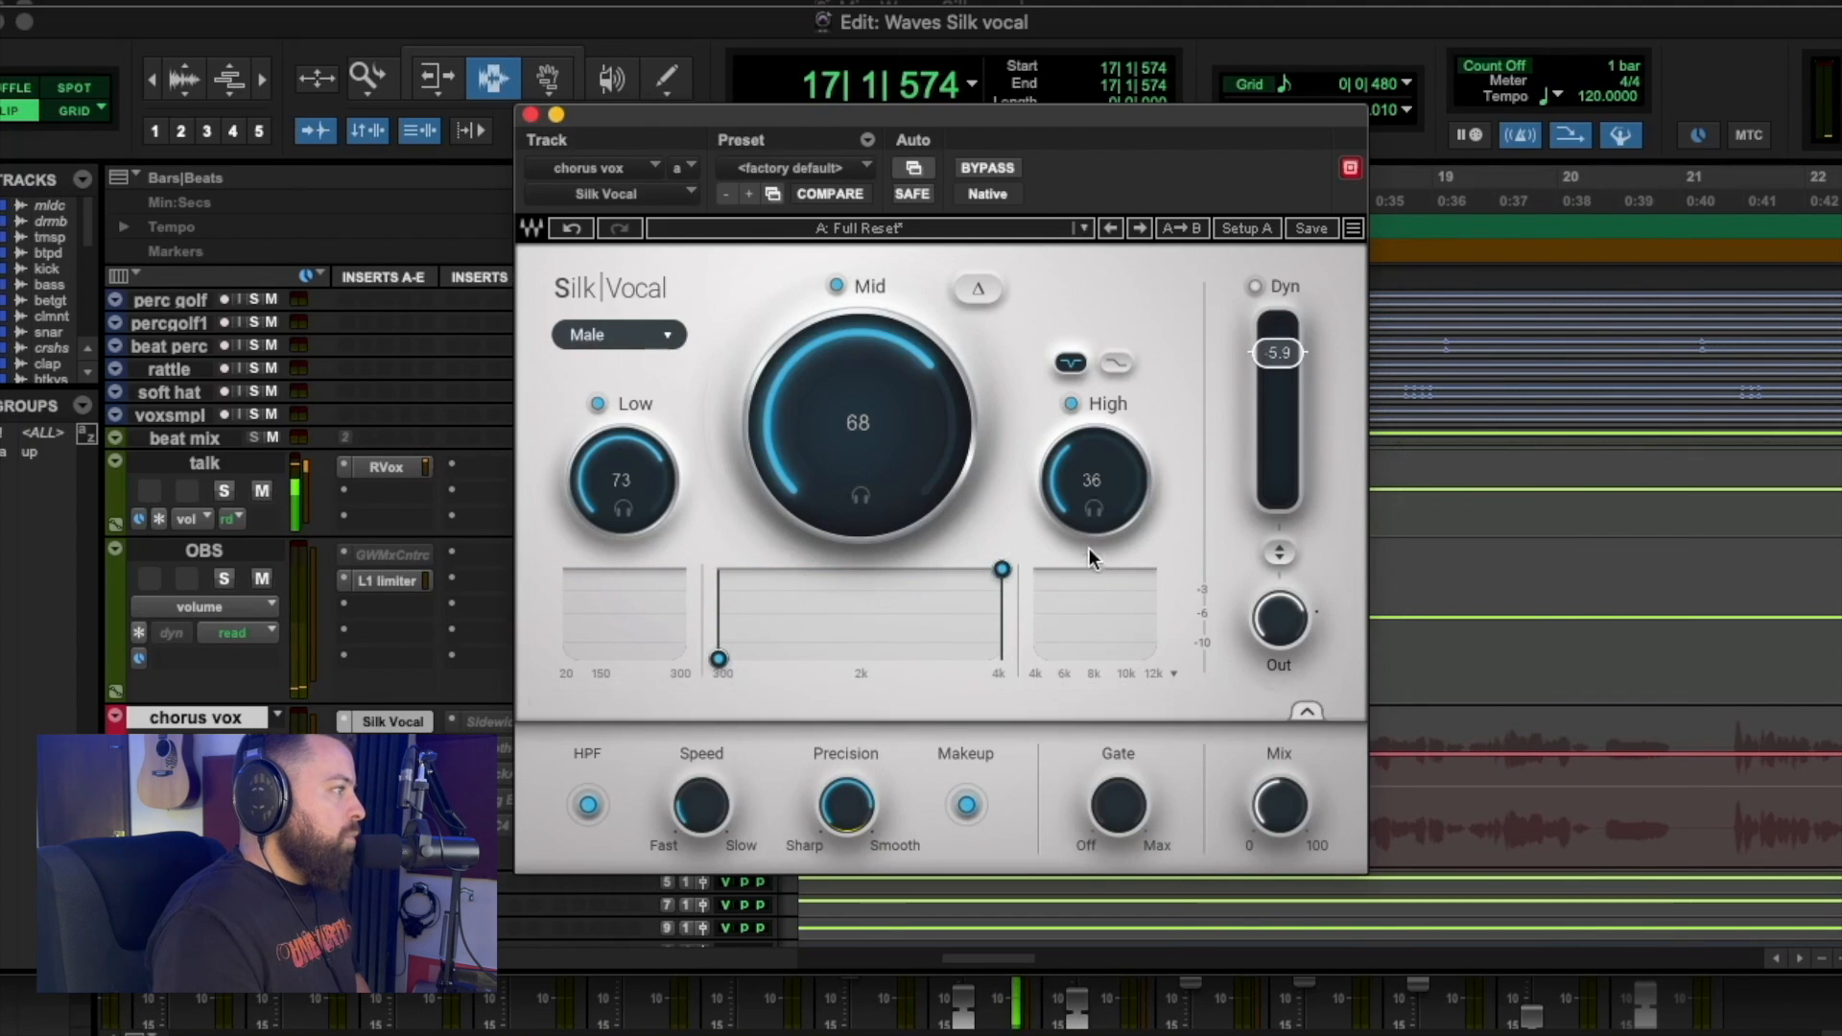
Bring Precision to about 49.8 and audition the change on the chorus vocal.
left_click_drag(846, 804, 847, 810)
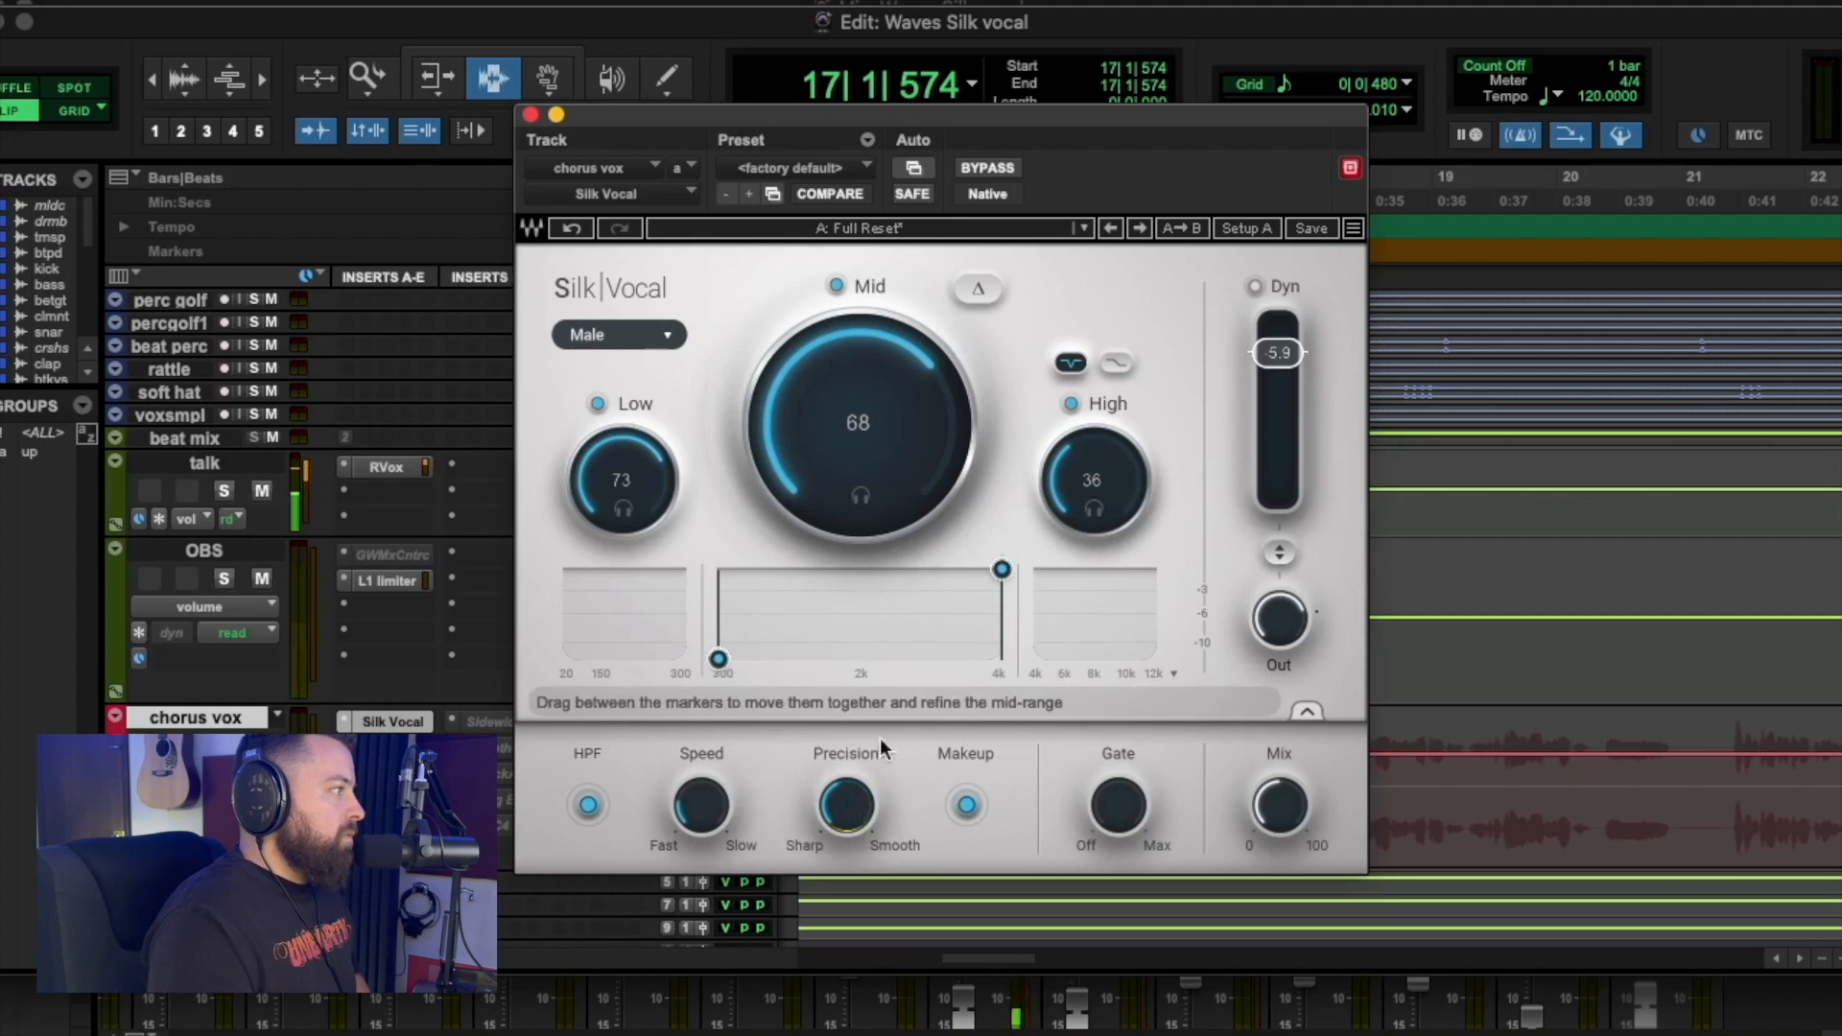
key("space")
mouse_move(846, 807)
left_mouse_down()
mouse_move(846, 834)
mouse_move(846, 796)
left_mouse_up()
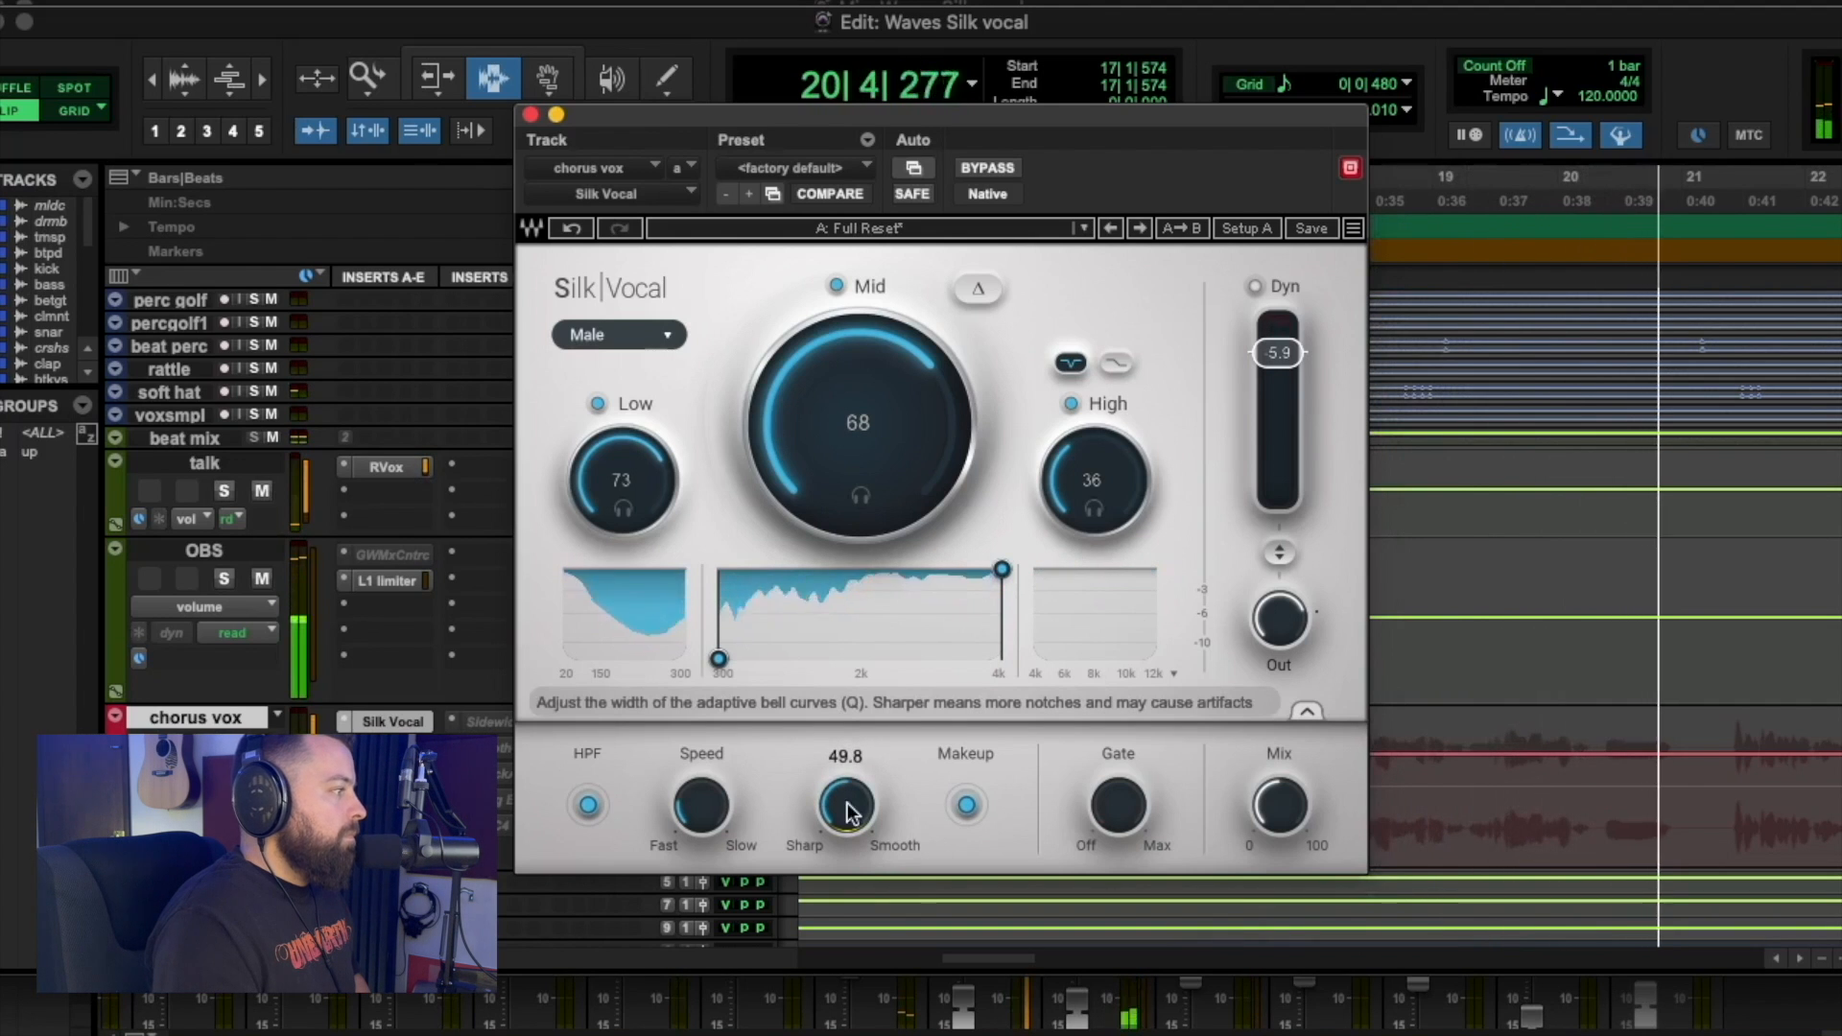
key("space")
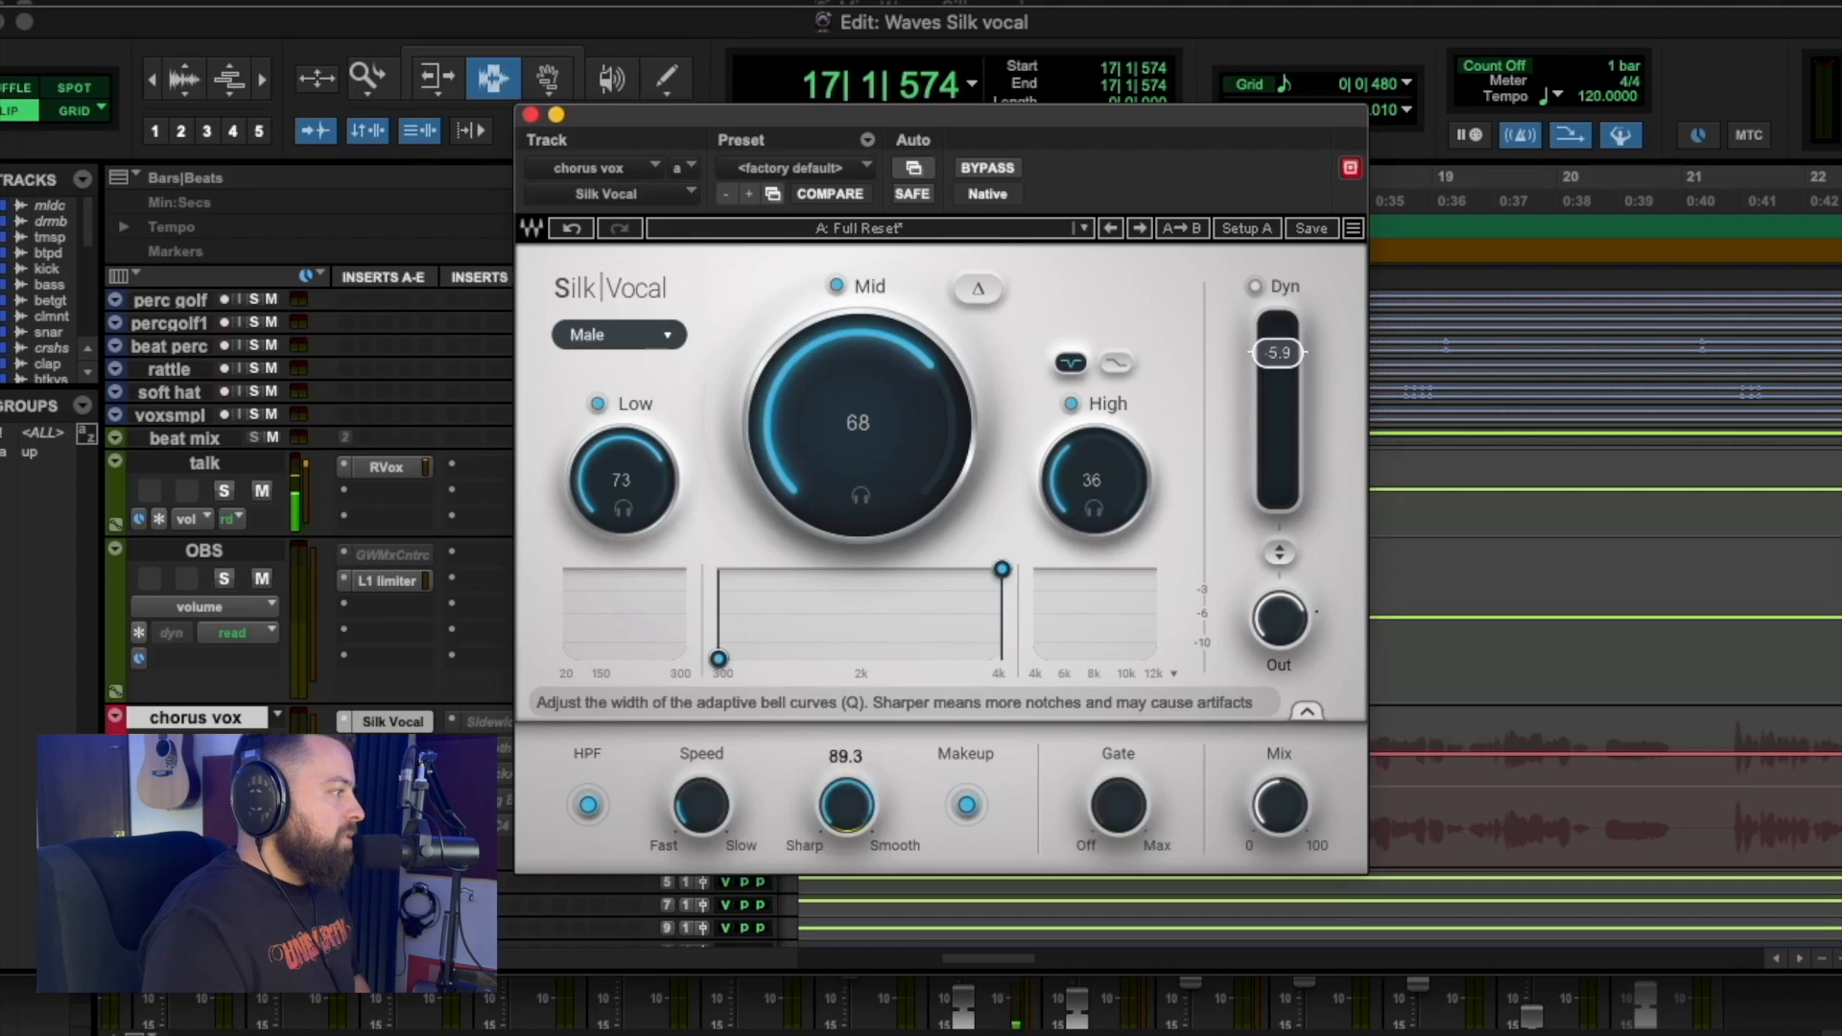
Toggle the smart Makeup gain off and back on, and play back the chorus vocal to hear the processing.
left_click(969, 804)
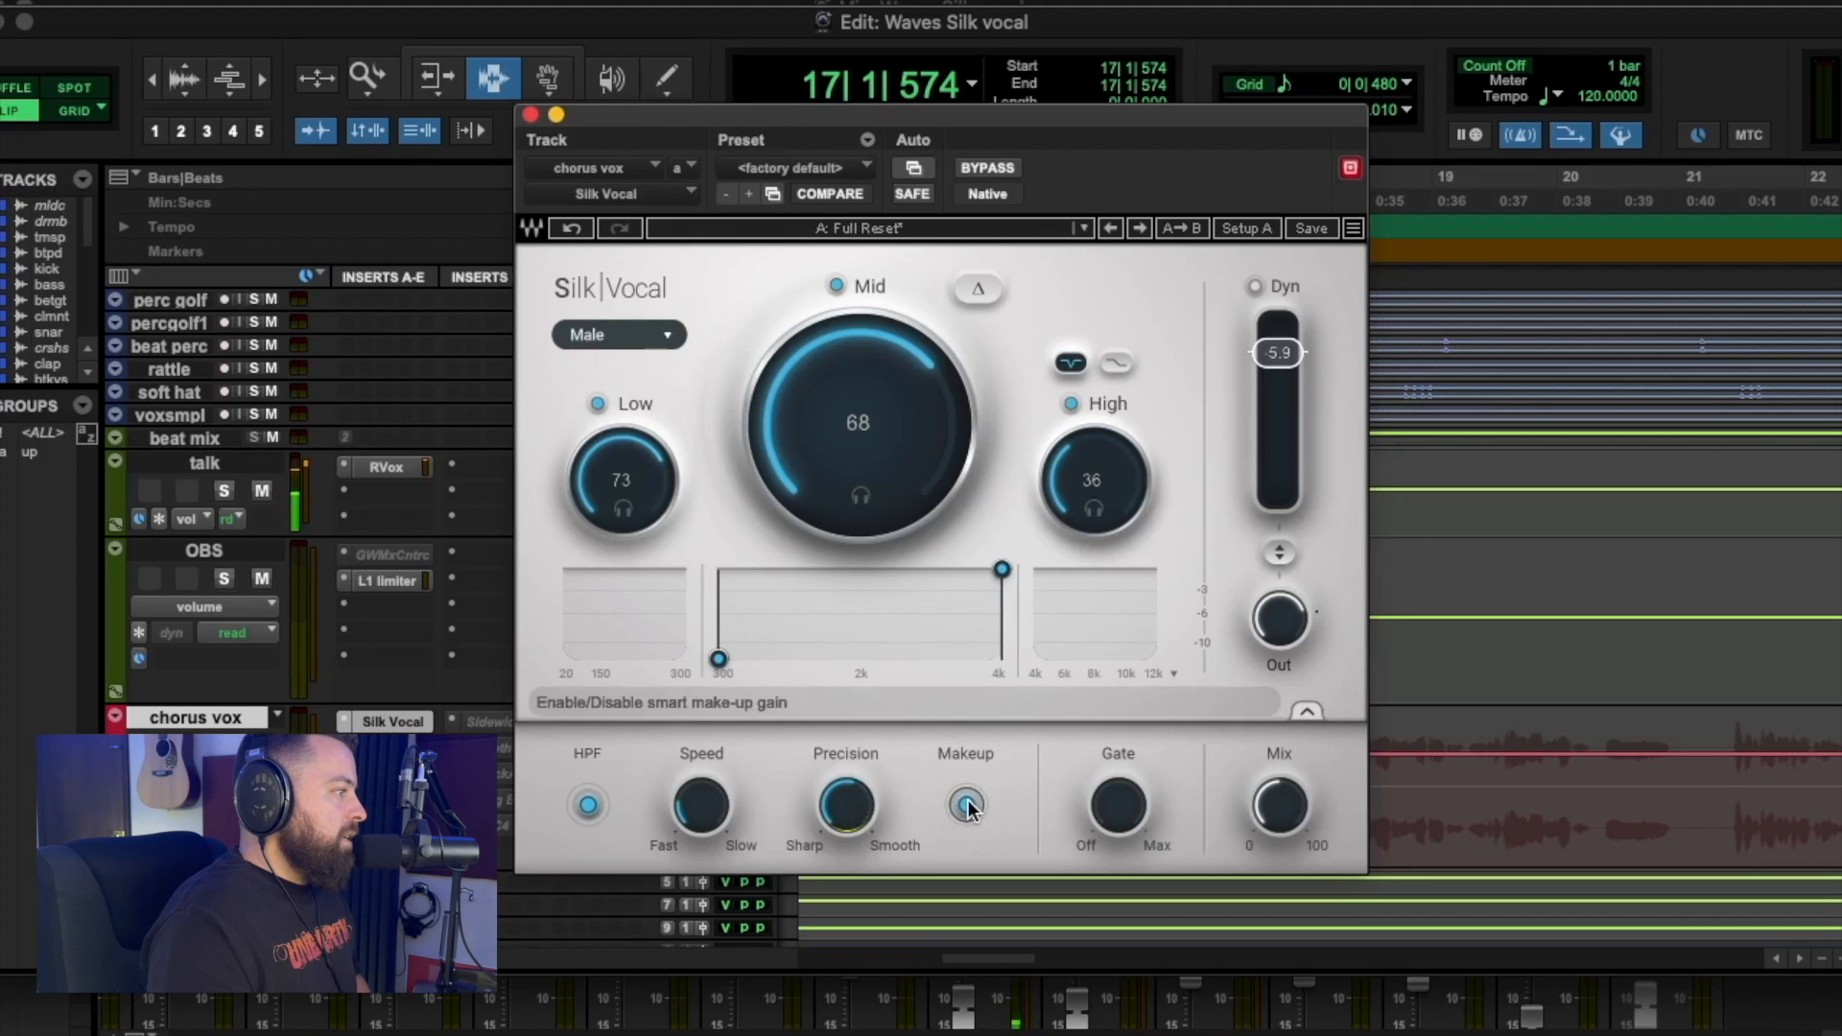
left_click(971, 806)
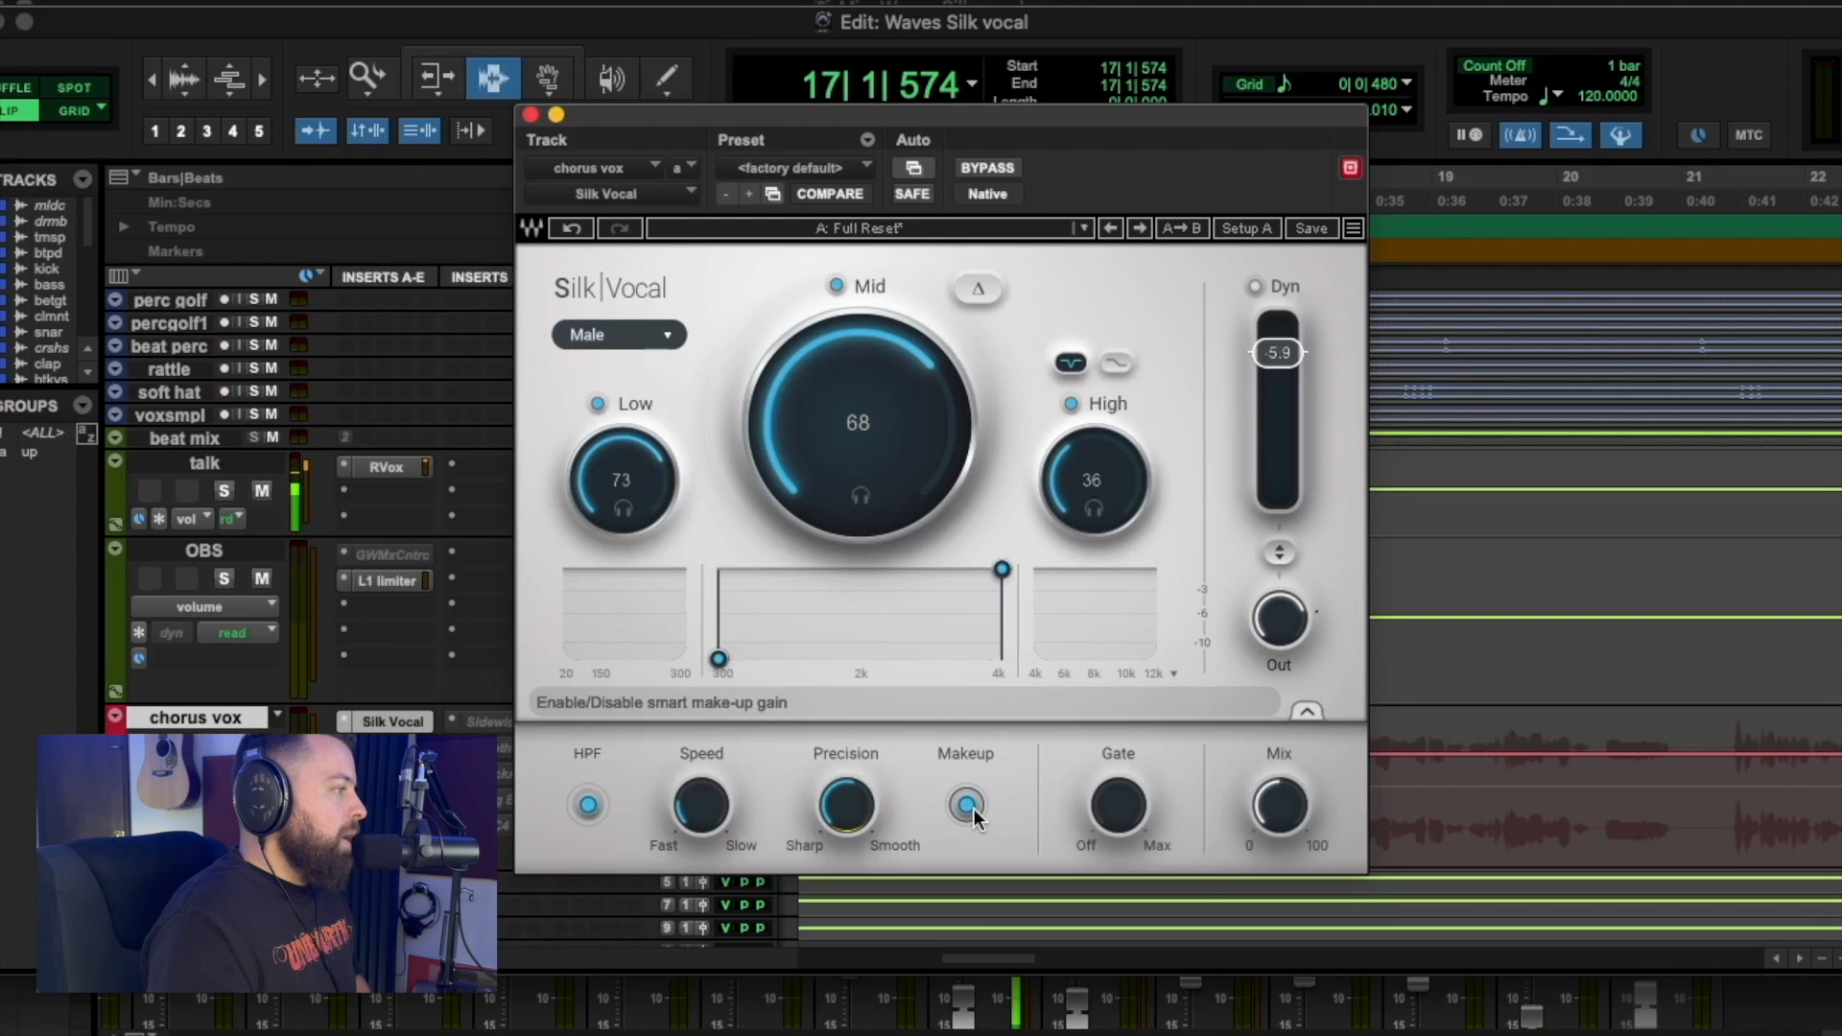
key("space")
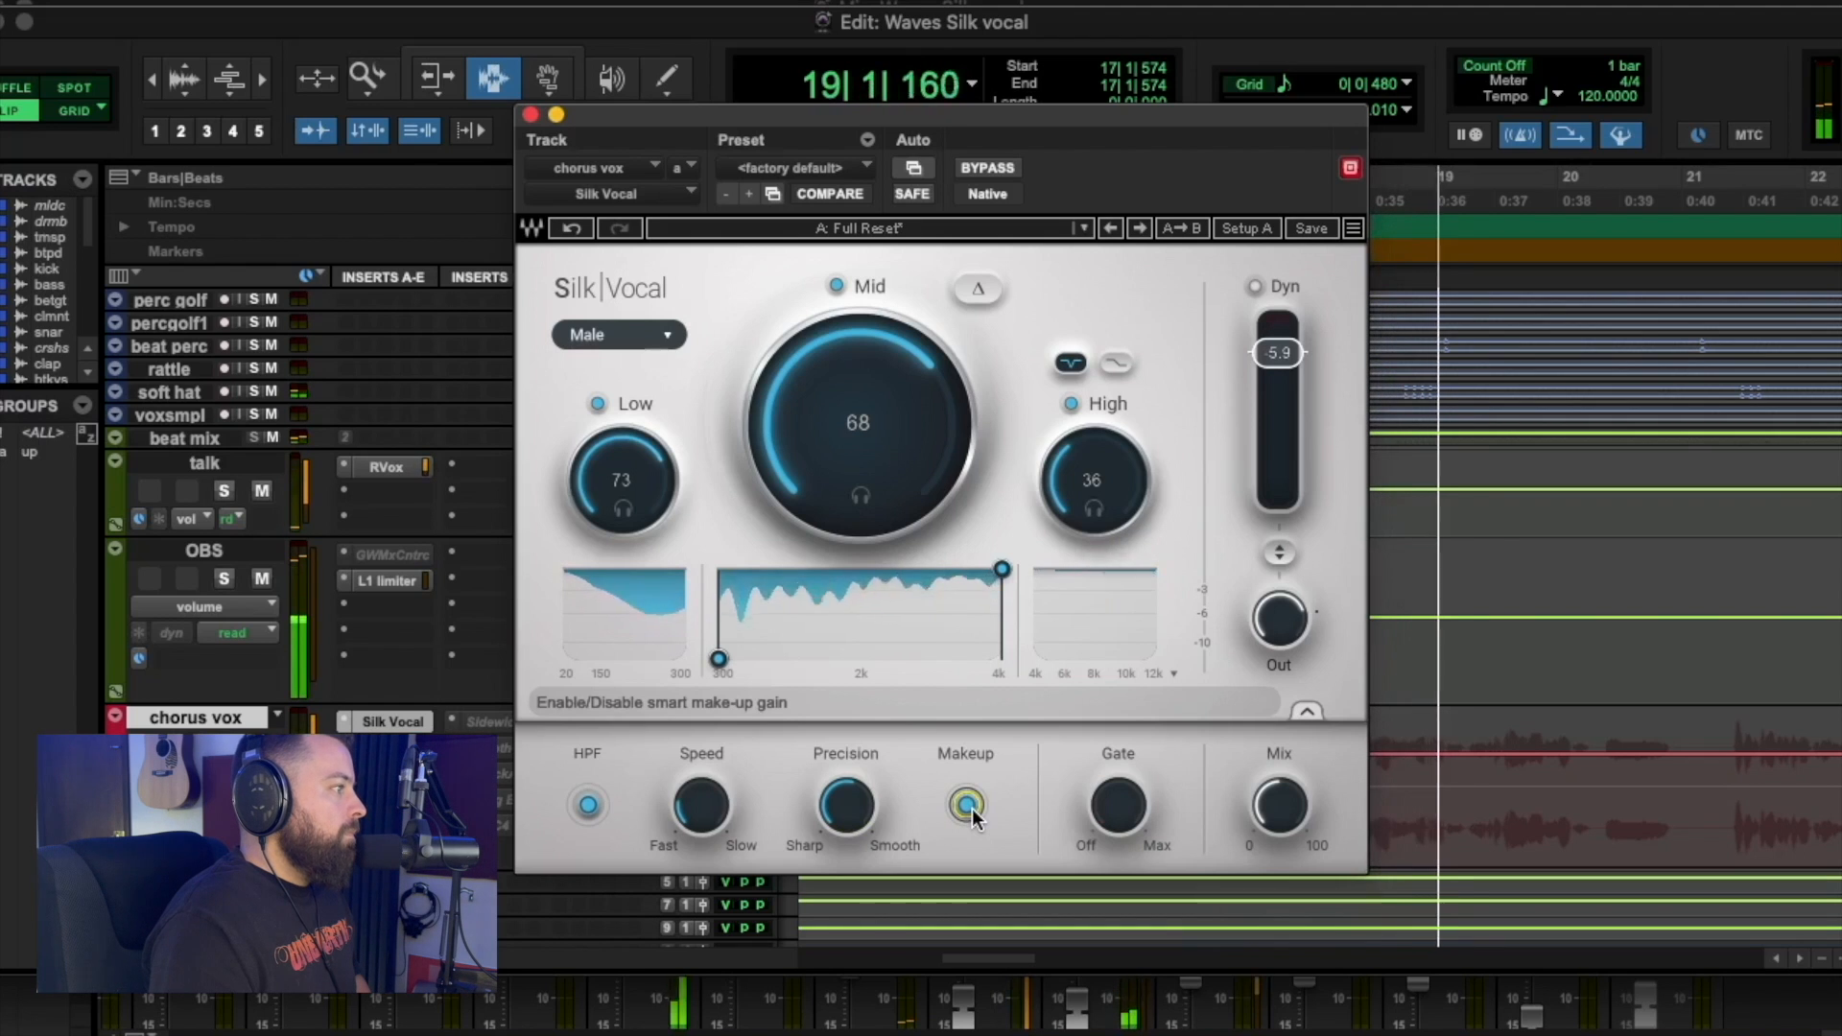
key("space")
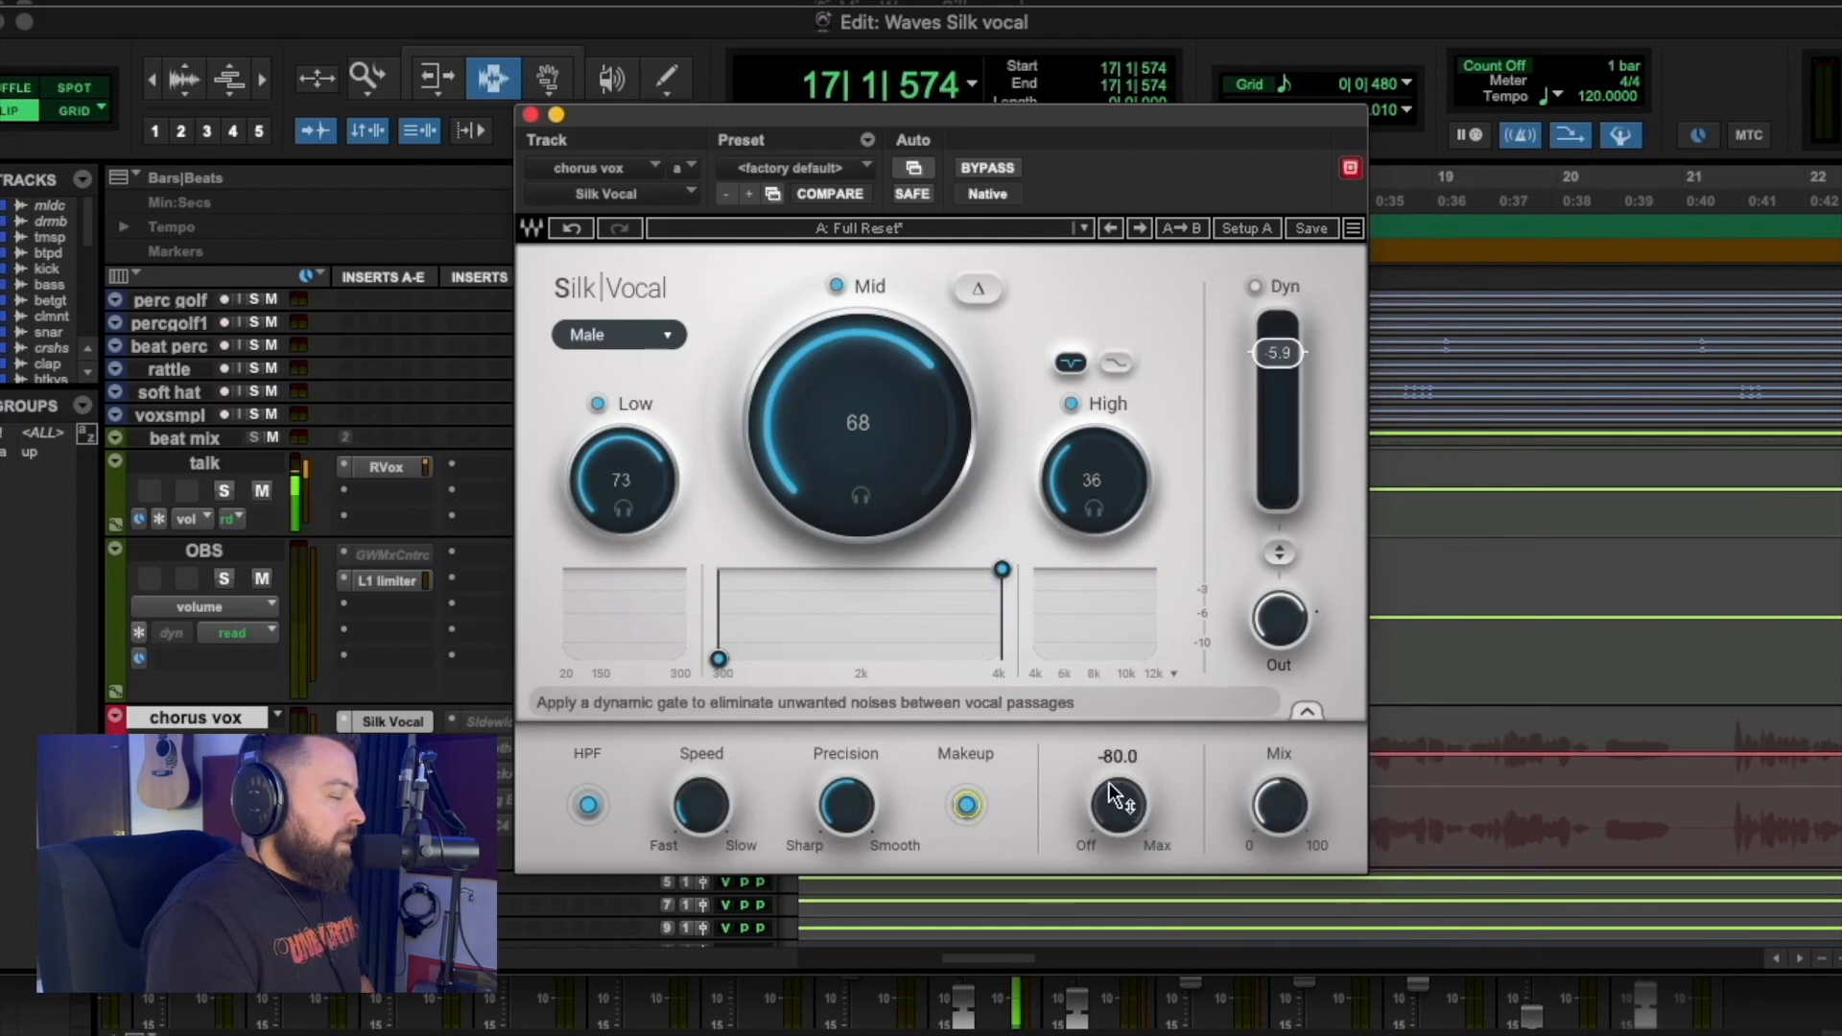
key("space")
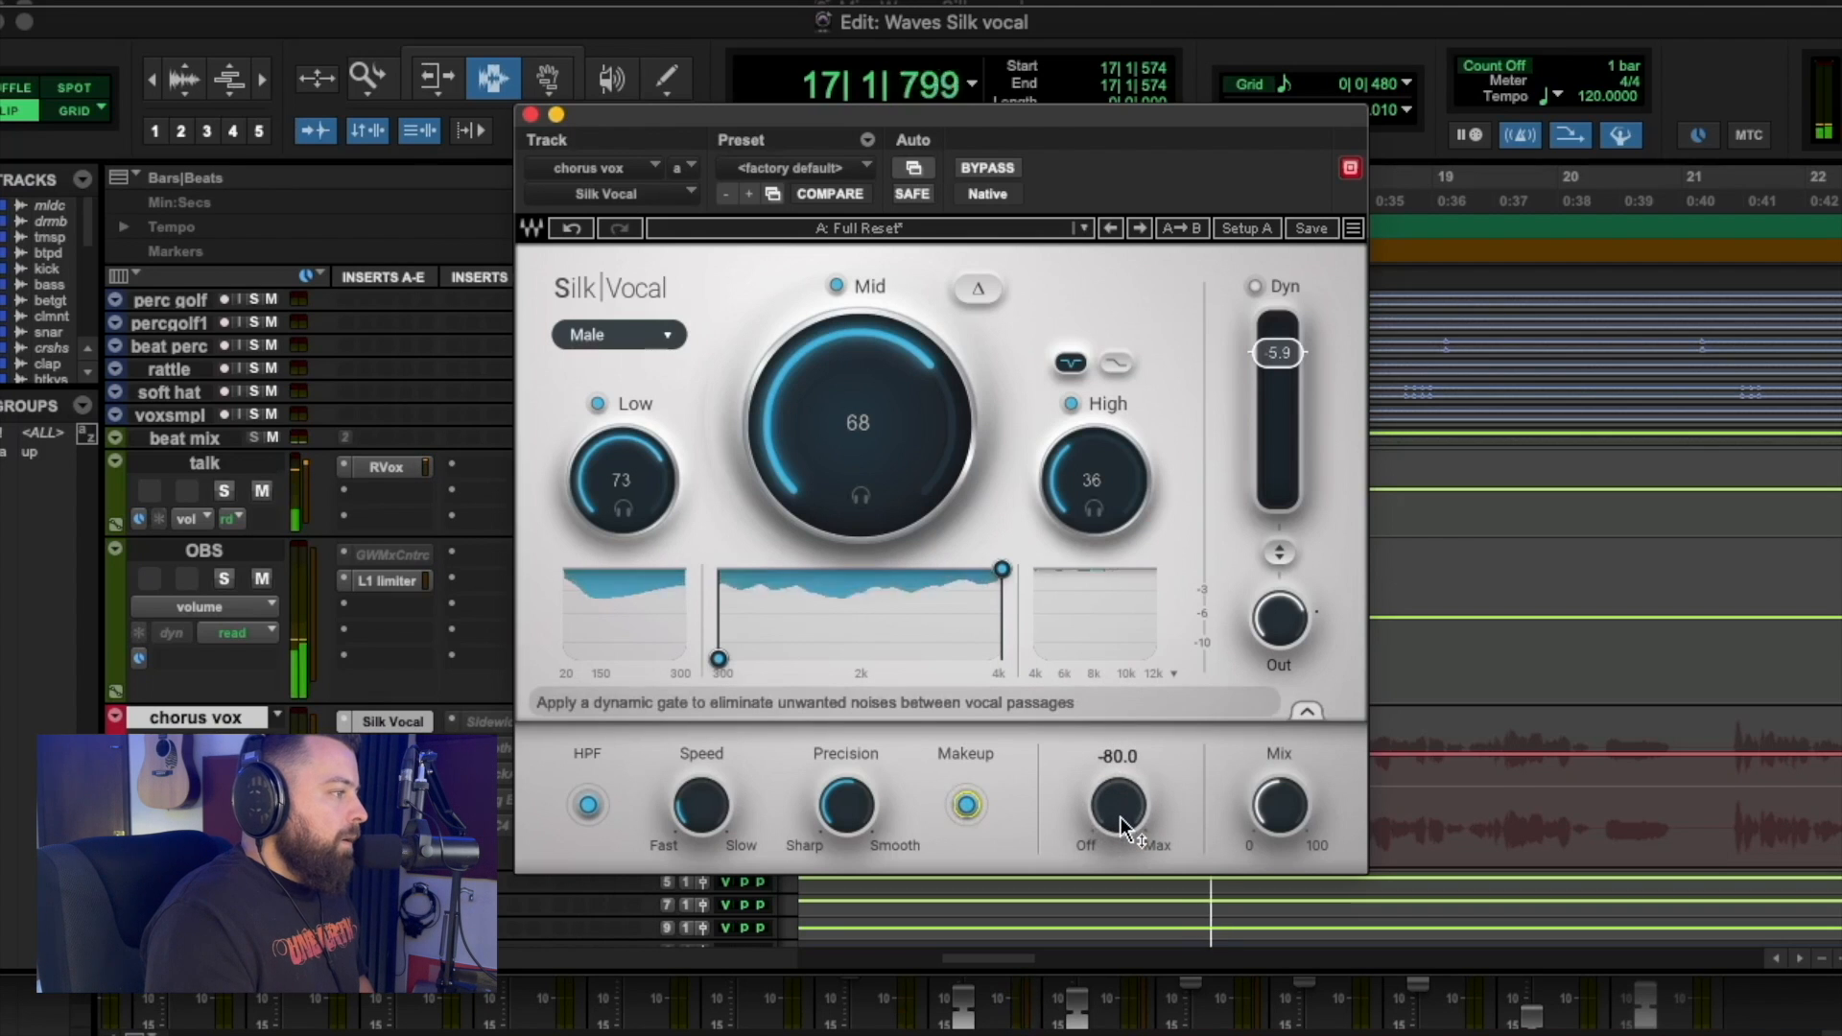
key("space")
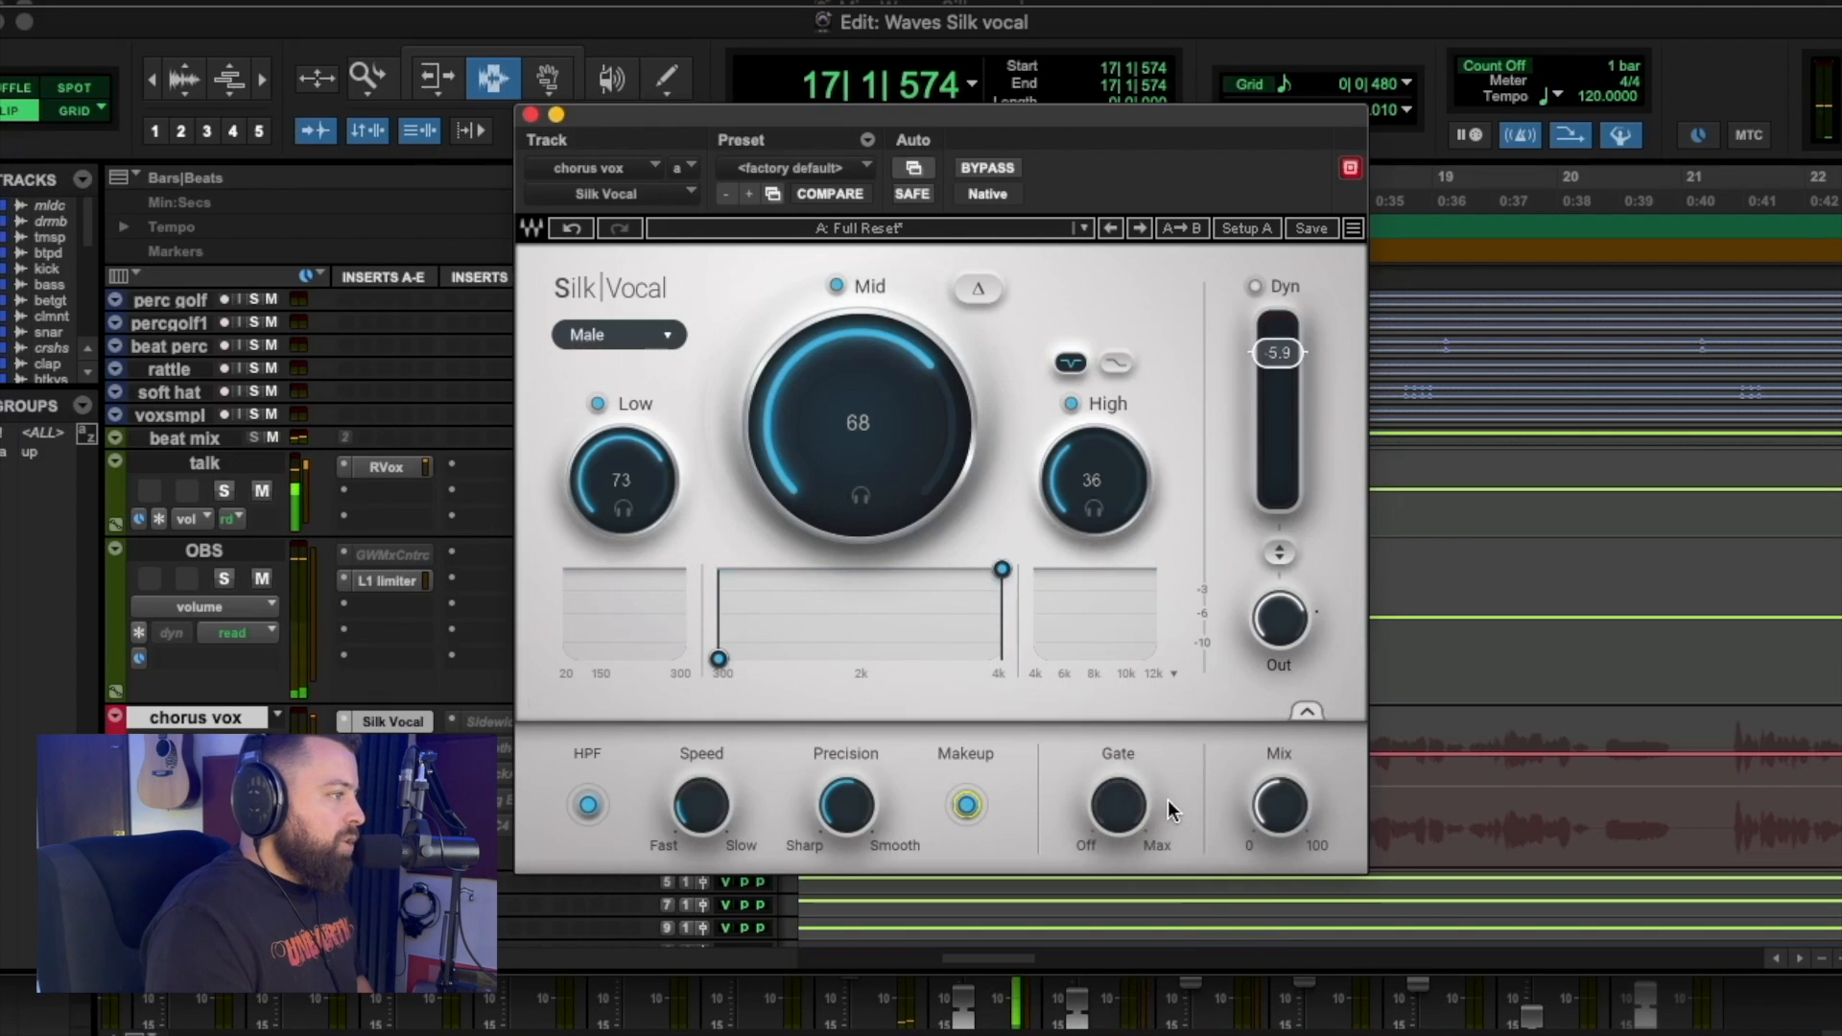
Try different Mix amounts between the input and processed signals while listening to the chorus vocal.
left_click_drag(1279, 805, 1279, 806)
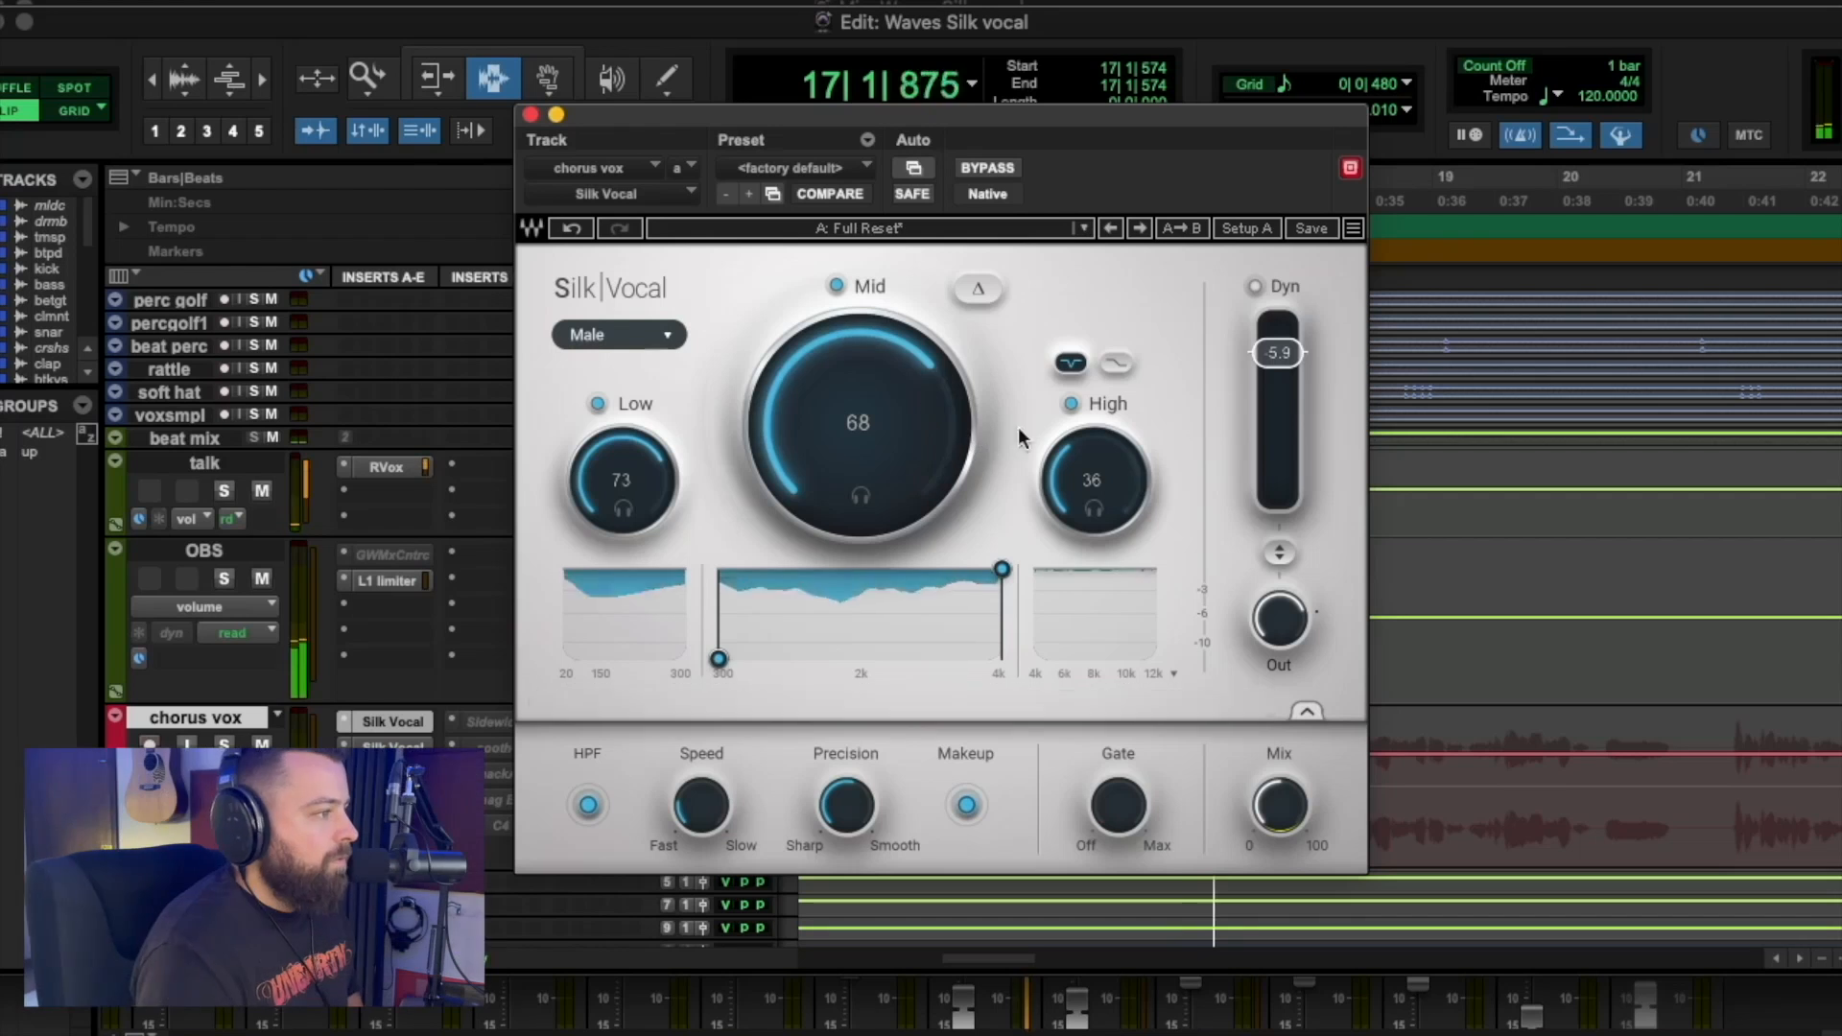
mouse_move(1289, 806)
left_mouse_down()
mouse_move(1289, 704)
mouse_move(1289, 807)
left_mouse_up()
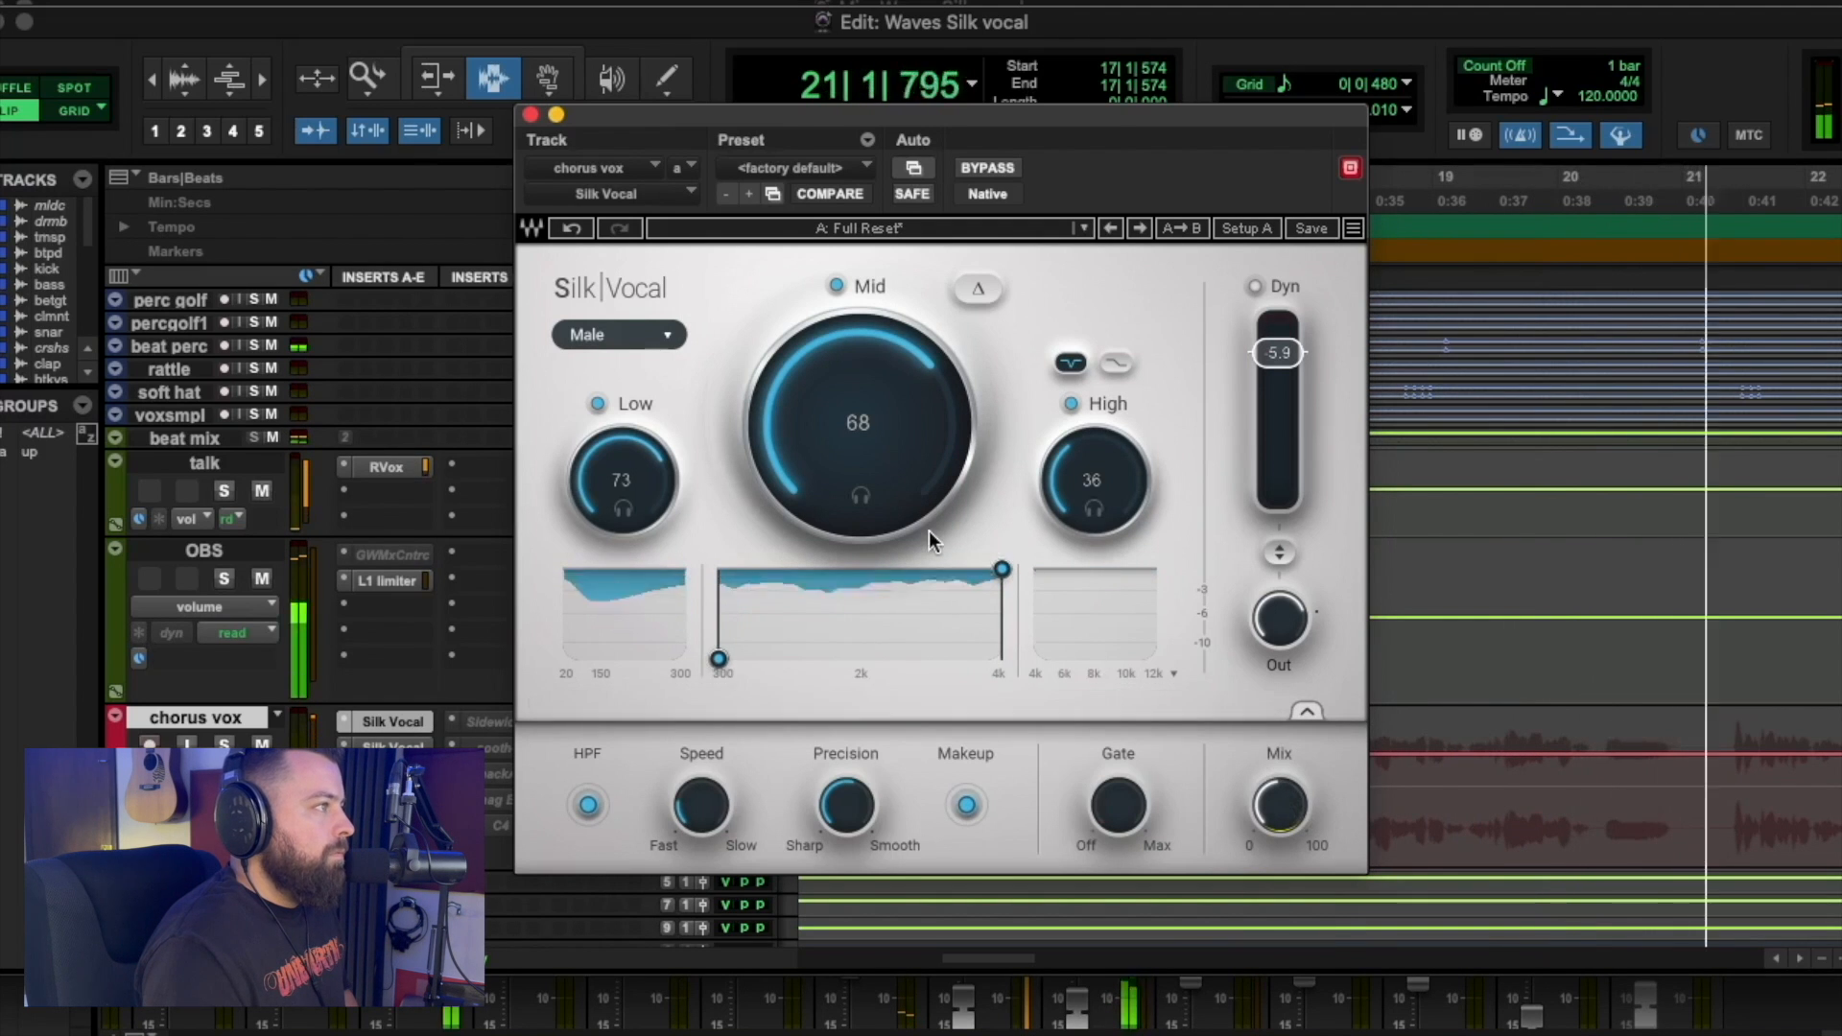
key("space")
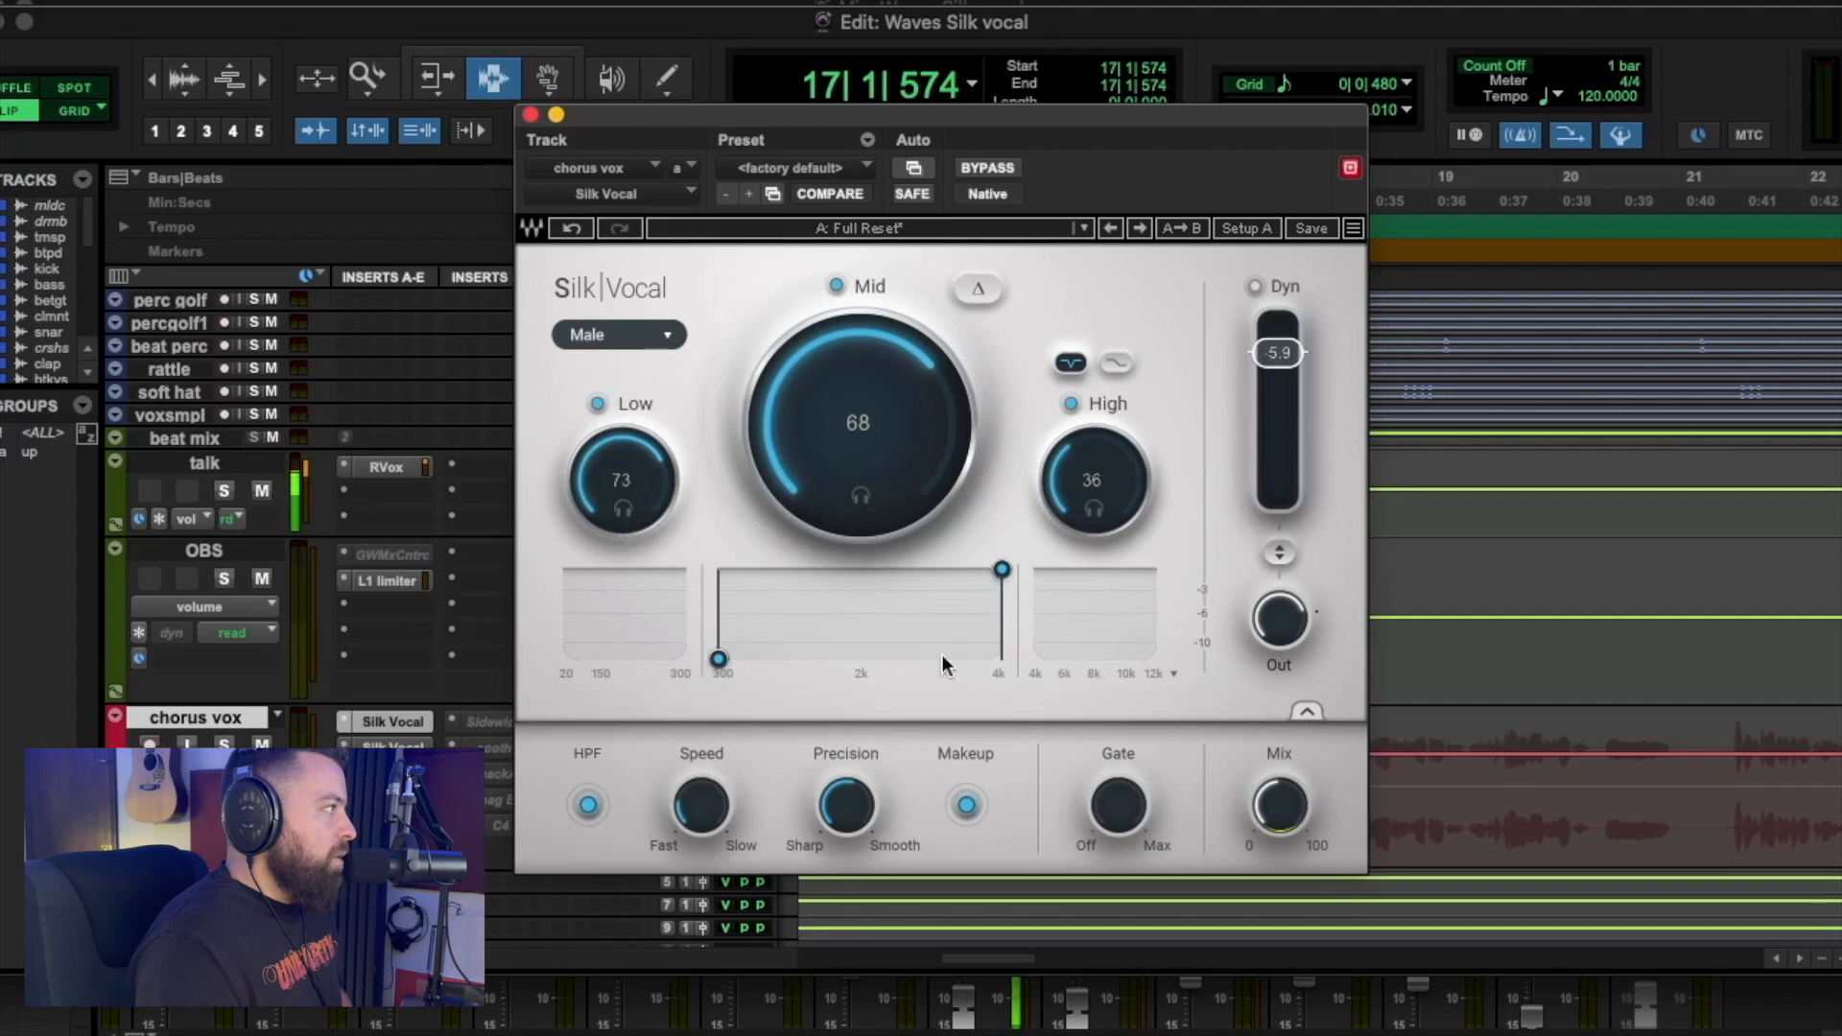
left_click_drag(1264, 817, 1265, 823)
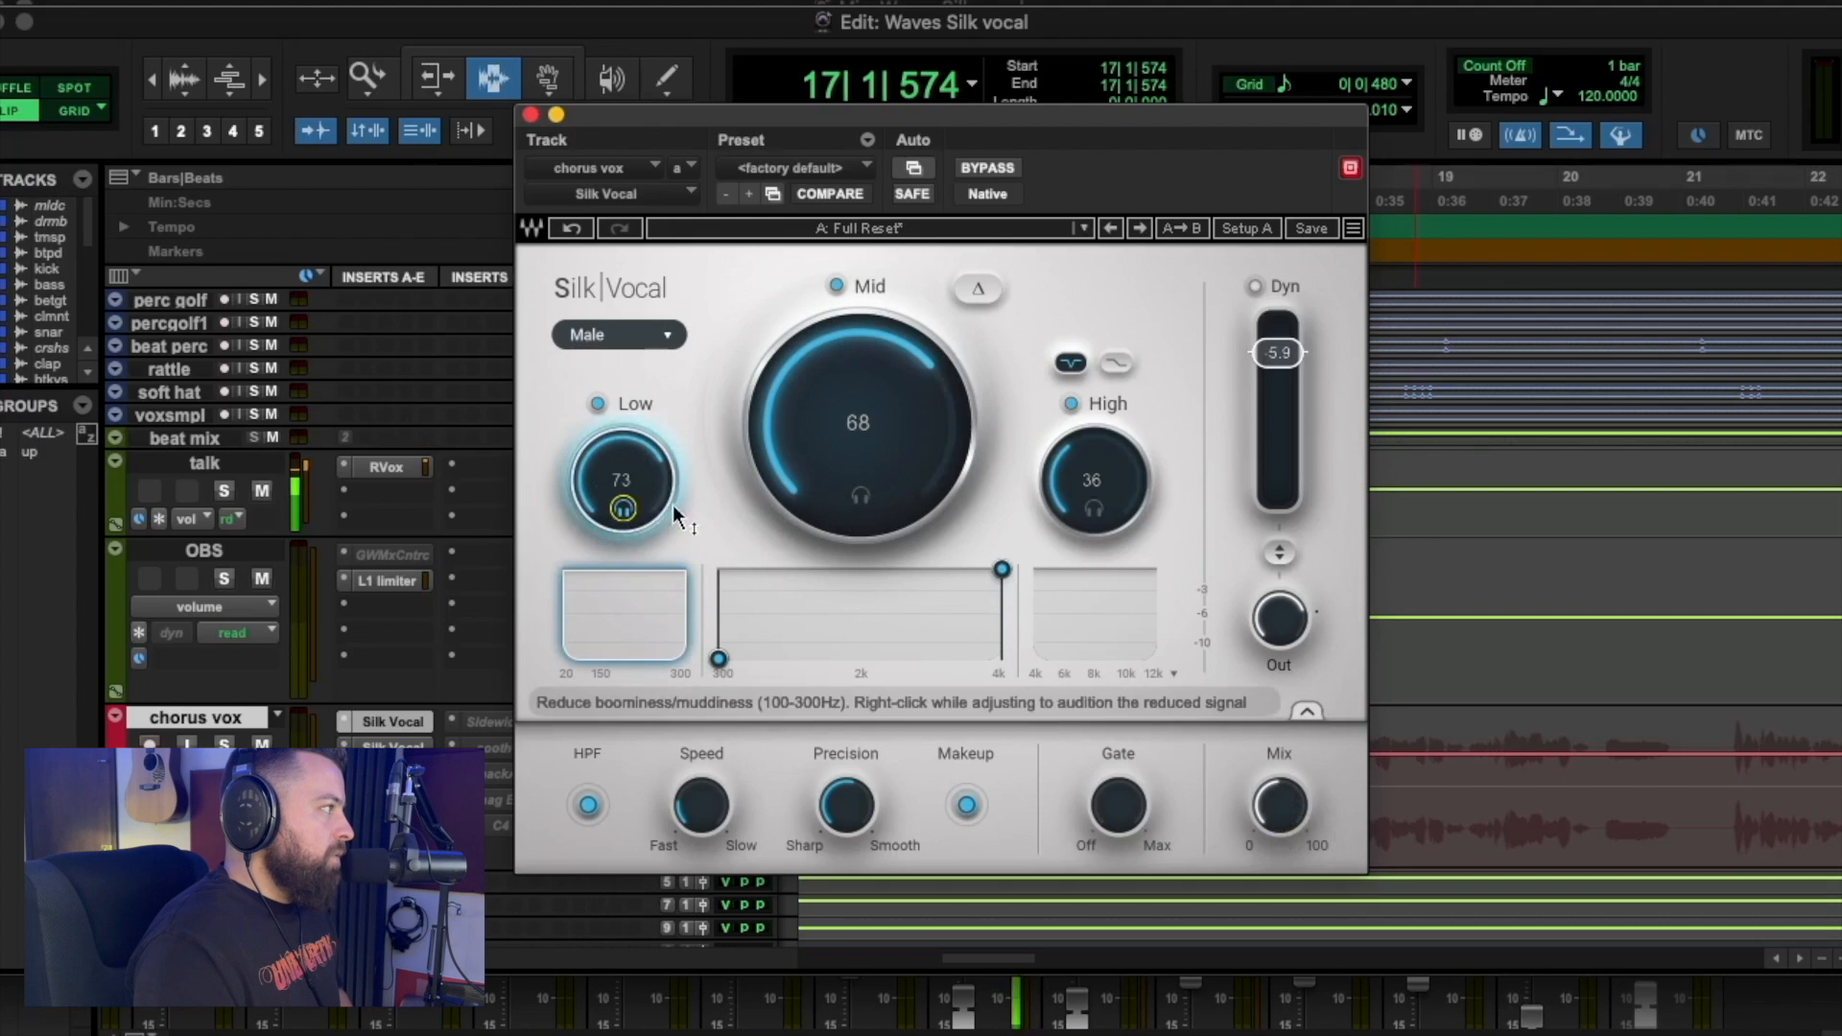
Solo the low band during playback of the chorus vocal and set the Low amount to 72.
left_click(623, 509)
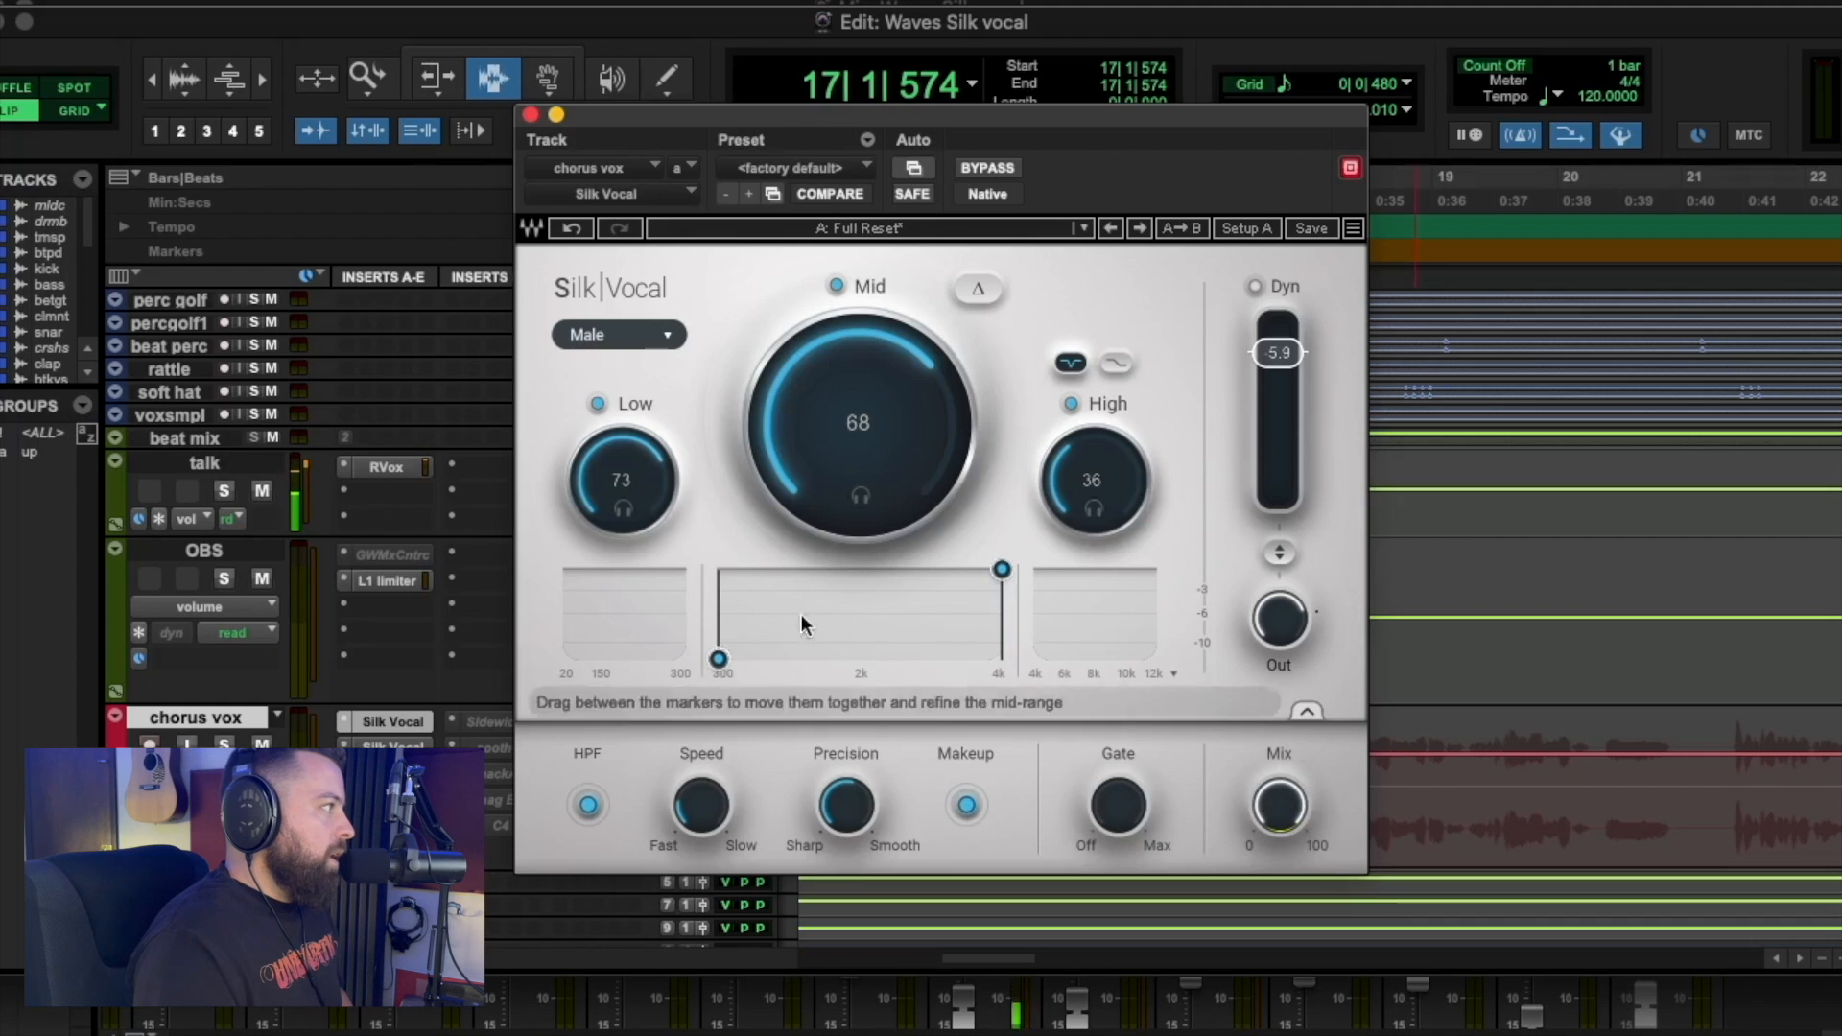
left_click(623, 510)
key("space")
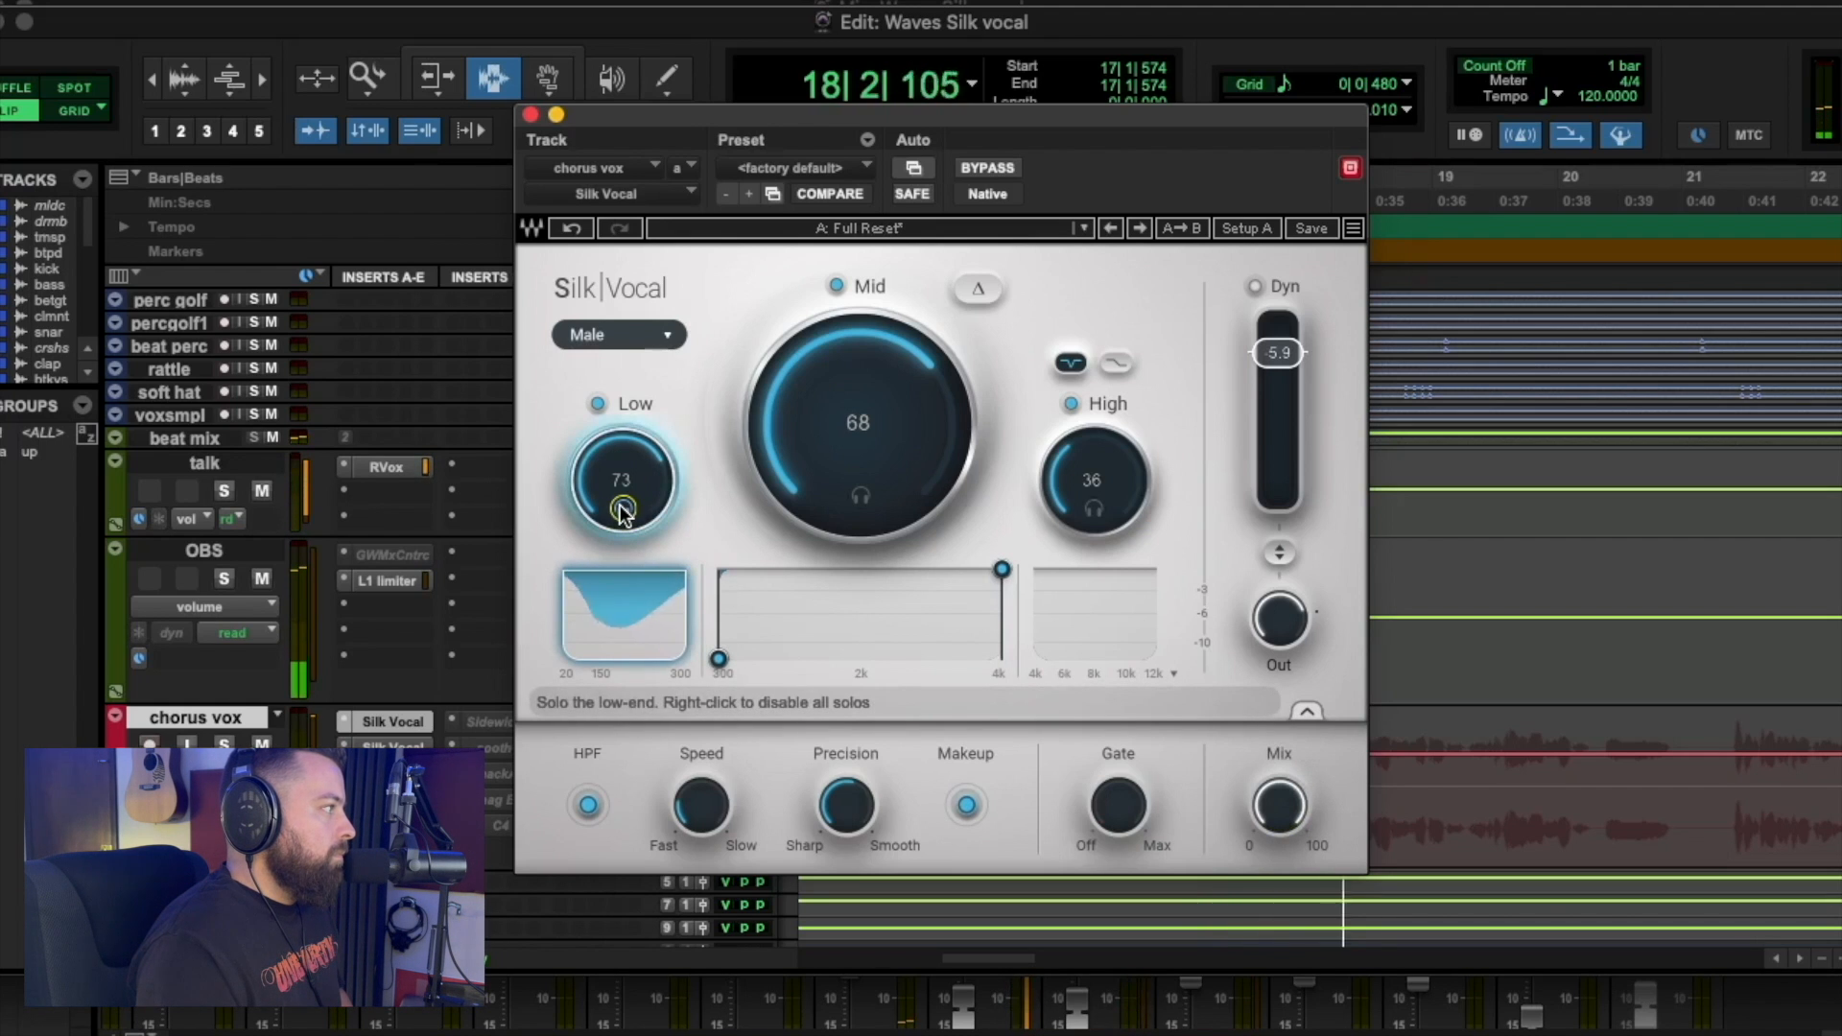
key("space")
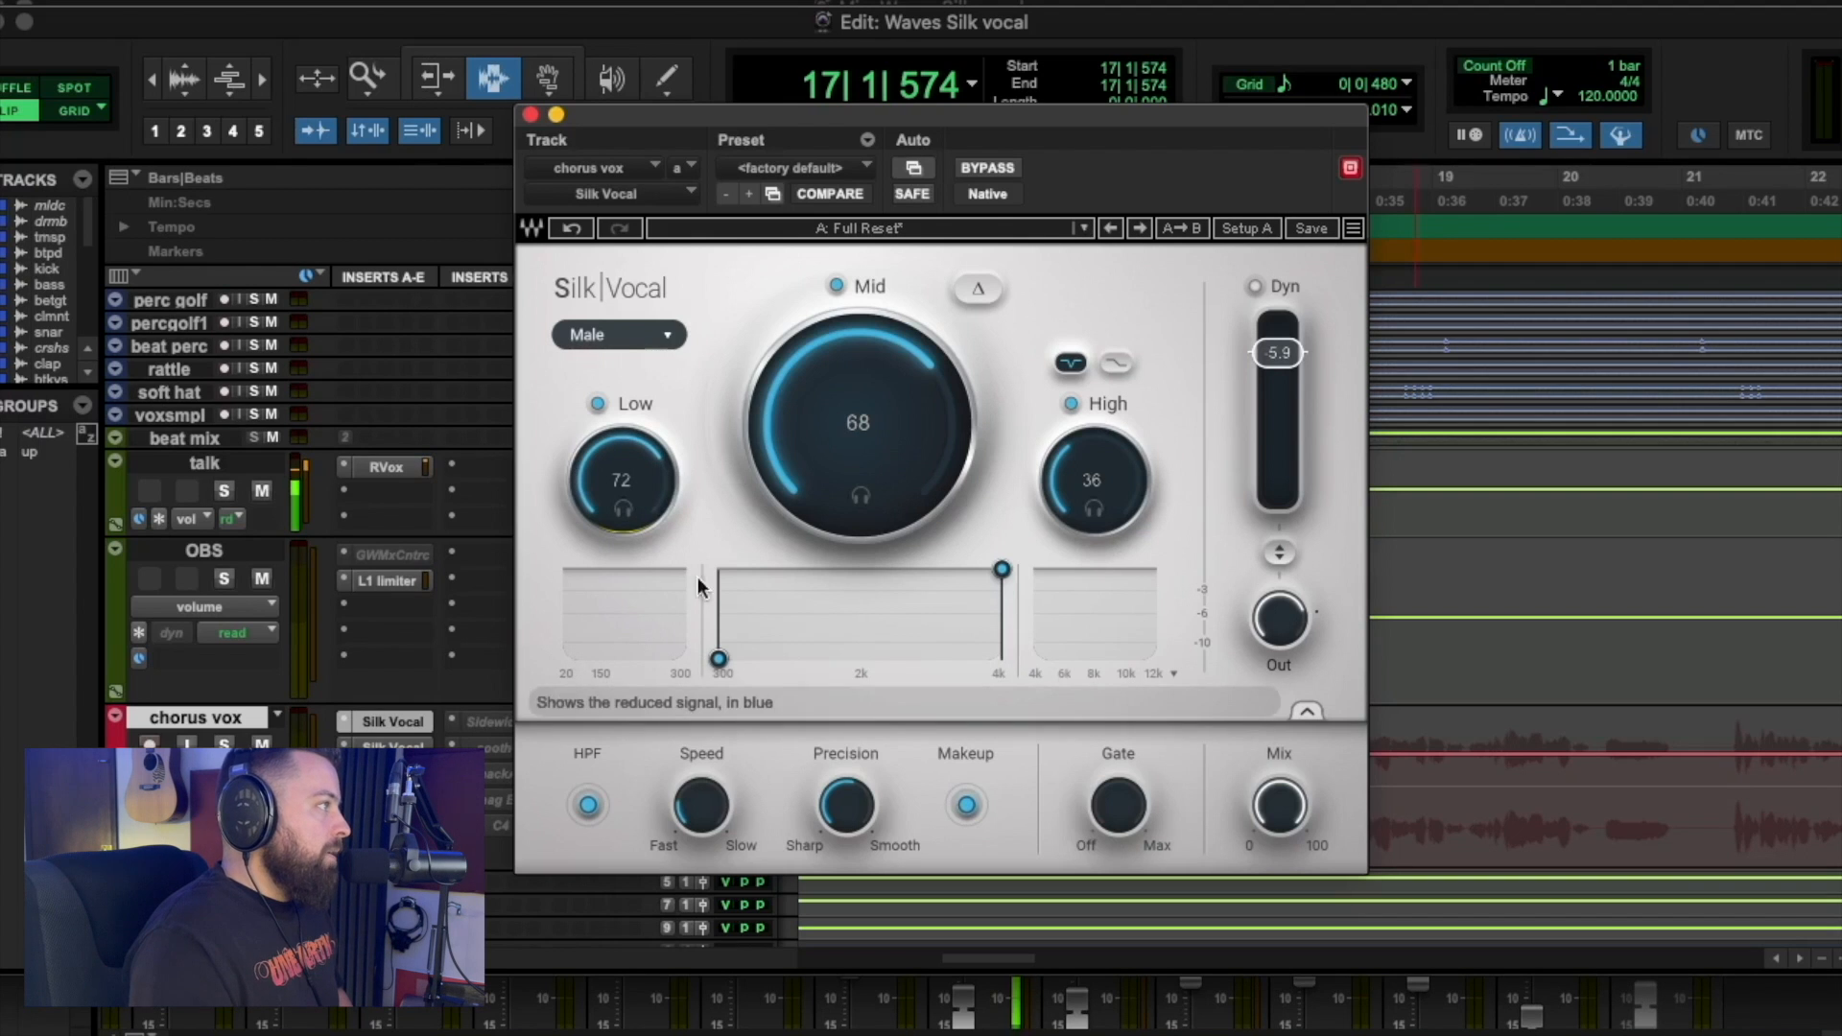
Solo the mid band to audition it on the chorus vocal and set the Mid amount to 66.
left_click(861, 497)
key("space")
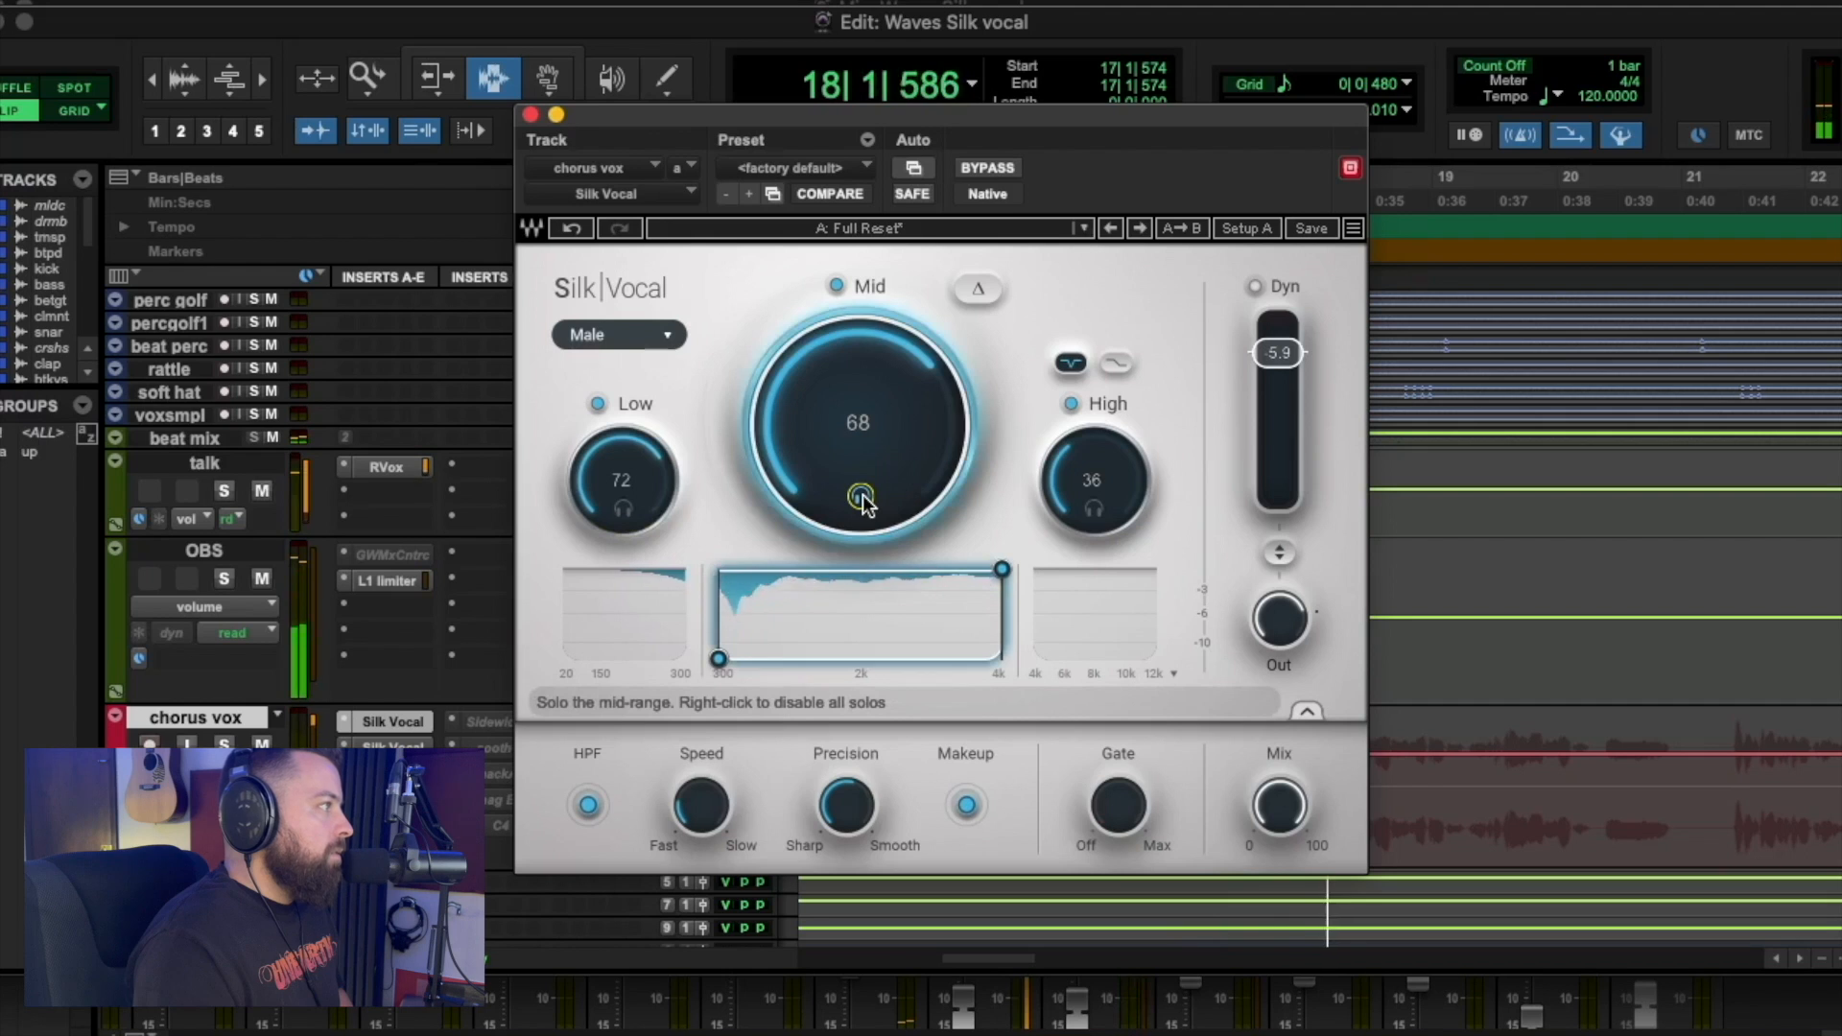
key("space")
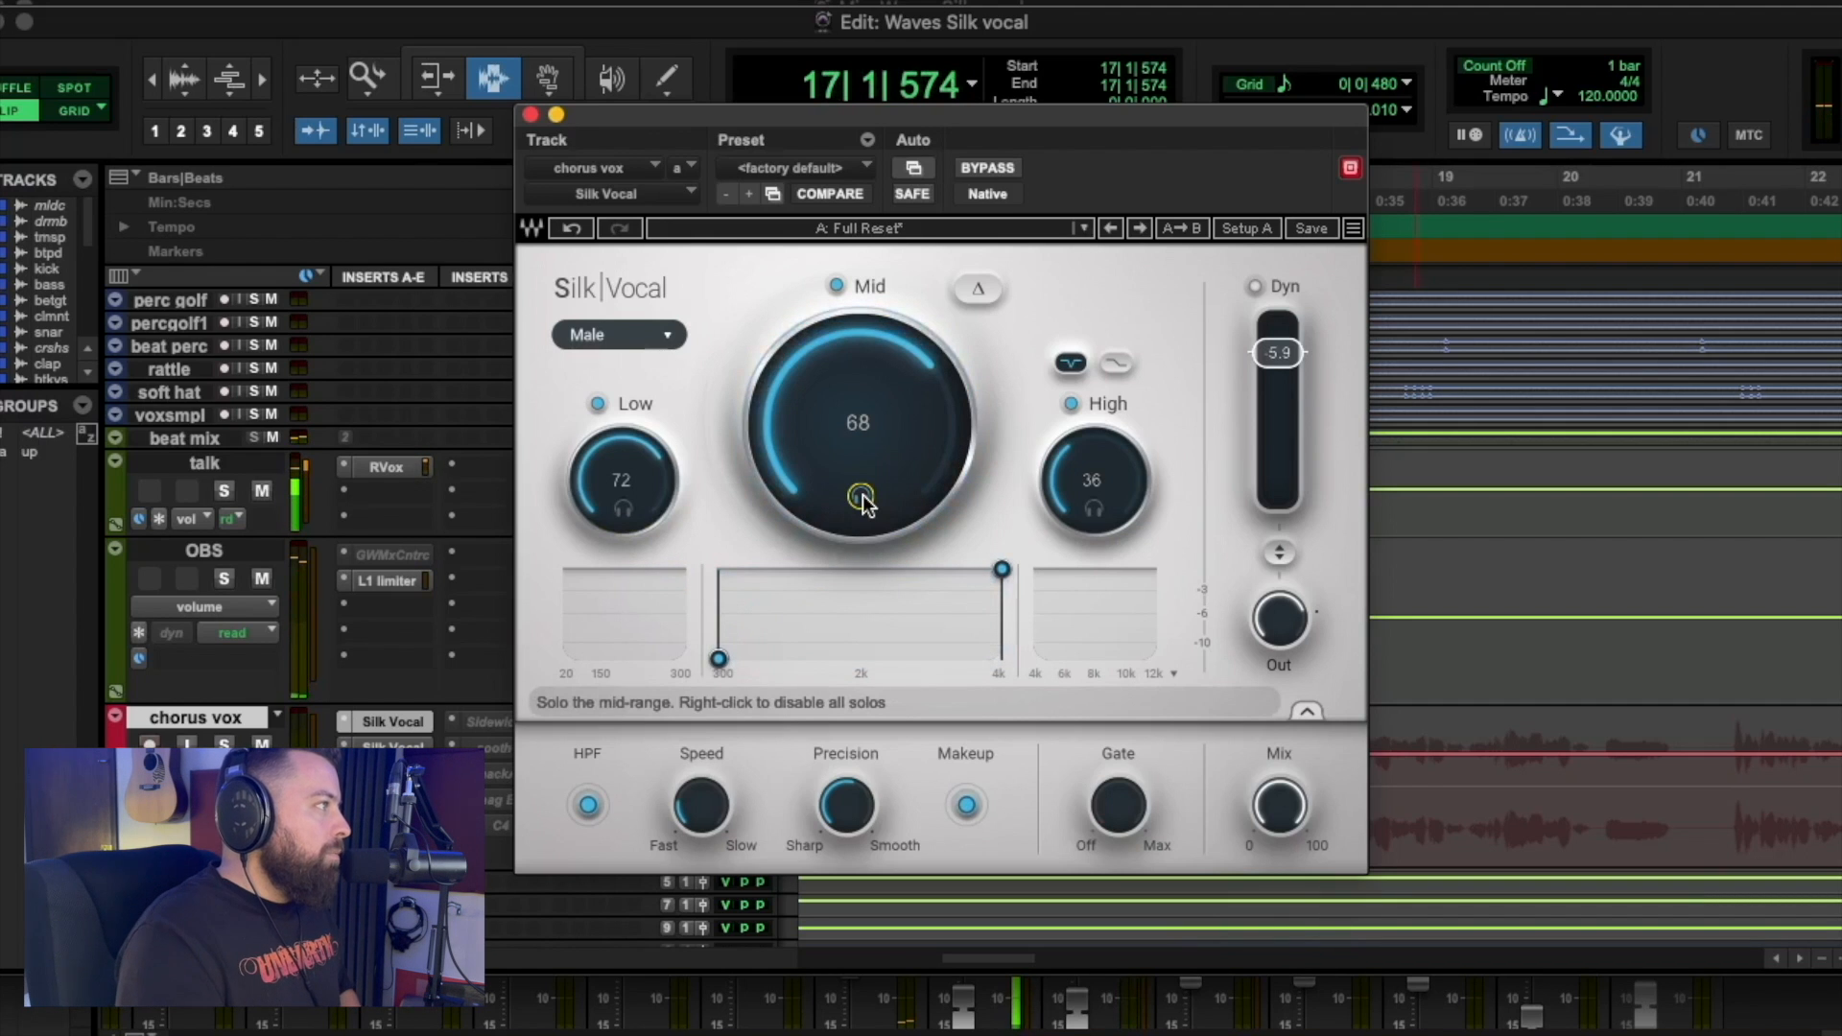
key("space")
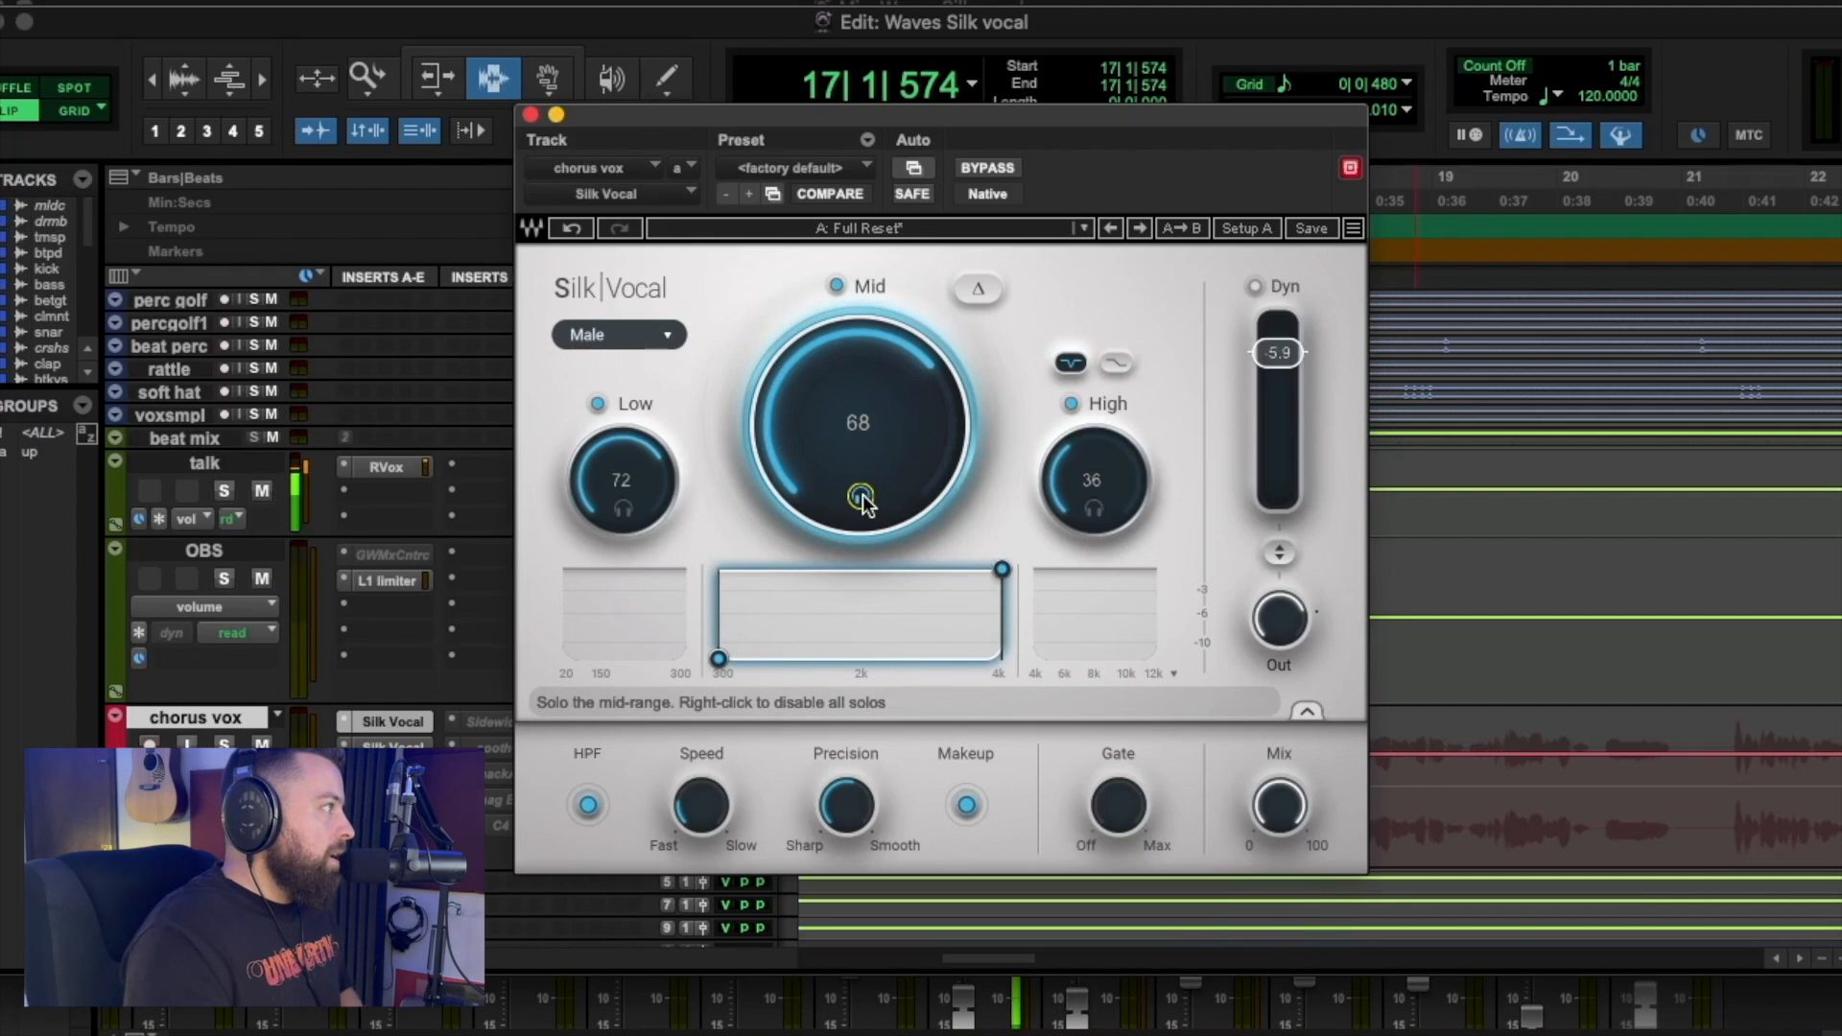
key("space")
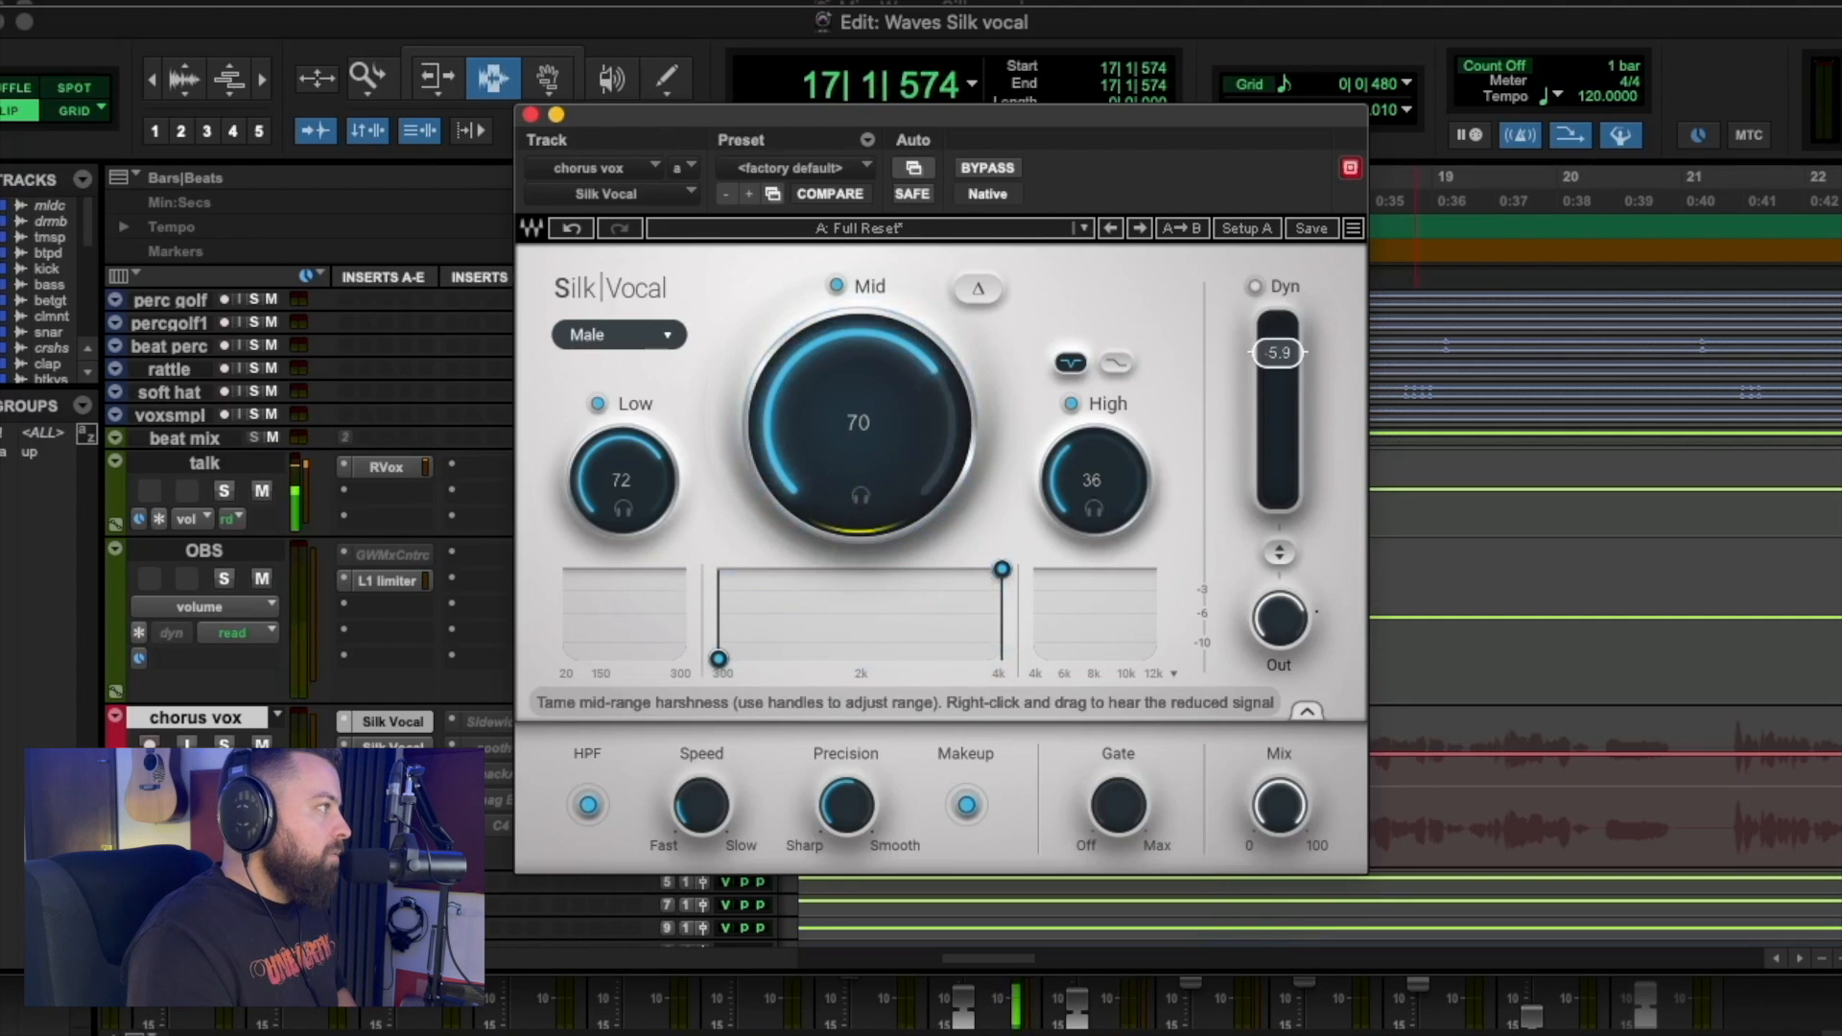
Solo the high band during playback of the chorus vocal, and release the solo to hear the full signal.
left_click(1094, 508)
key("space")
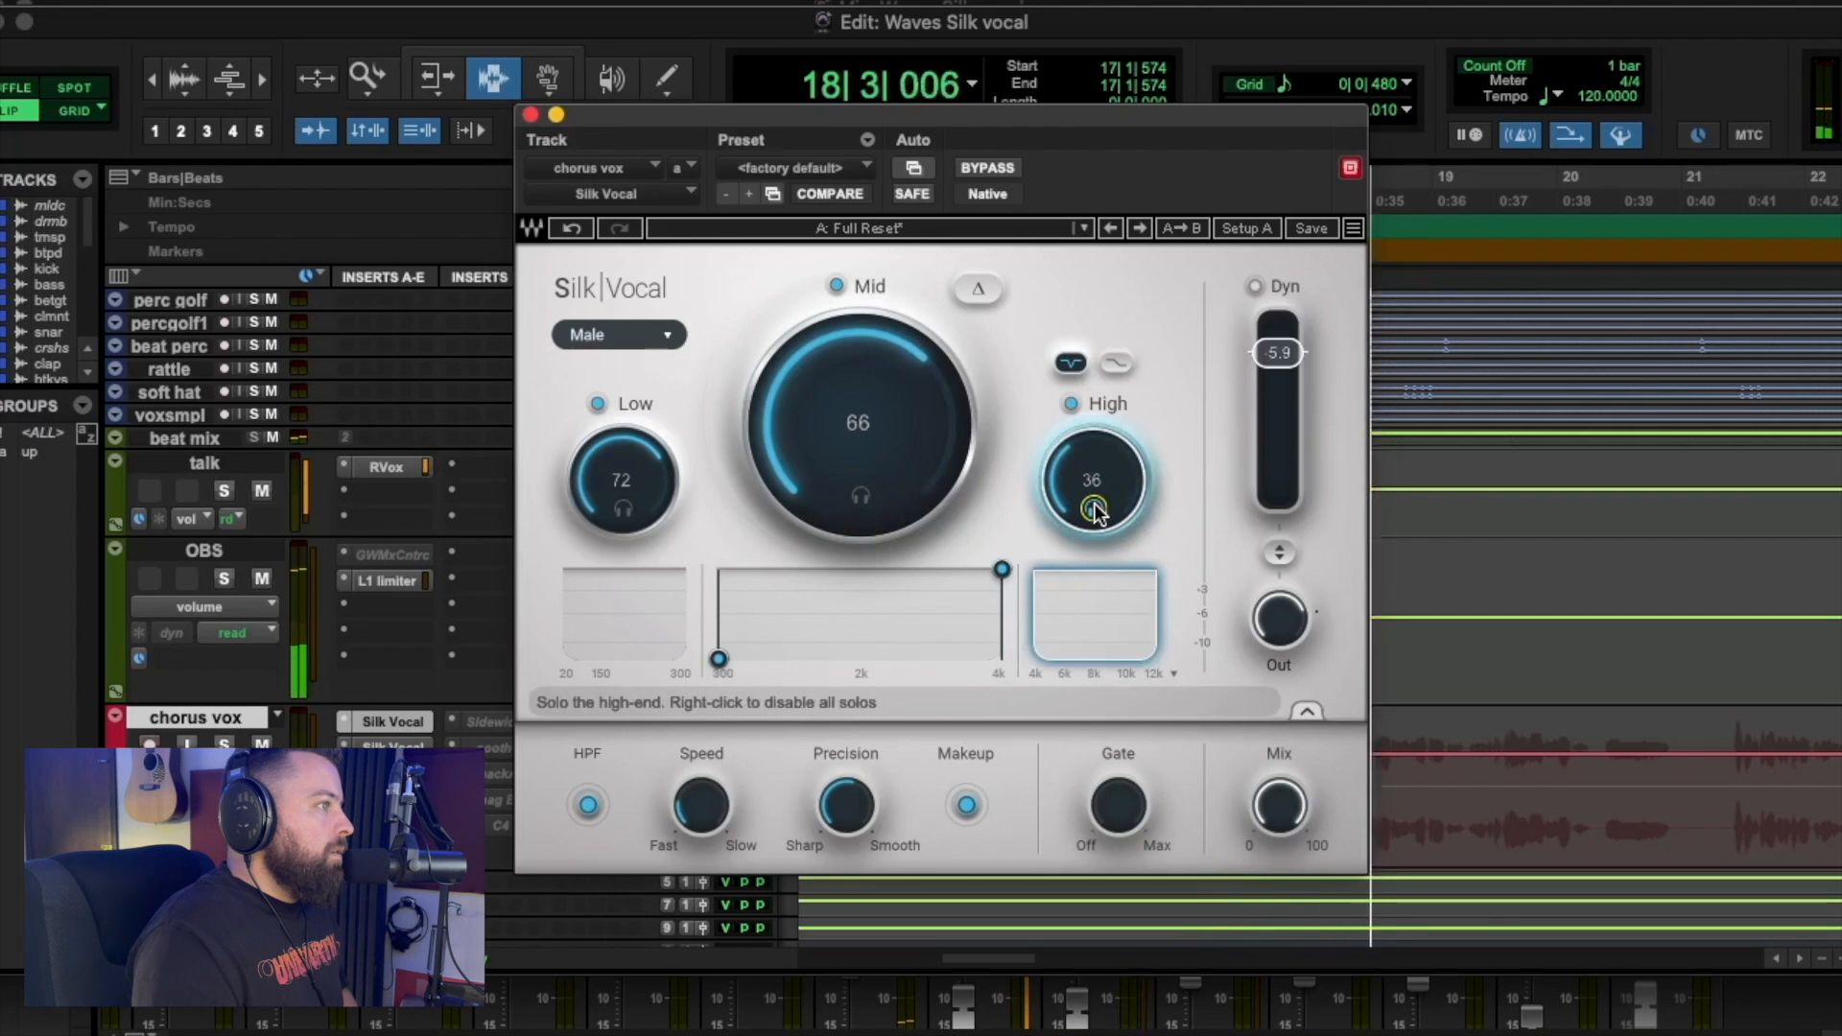
left_click(1094, 508)
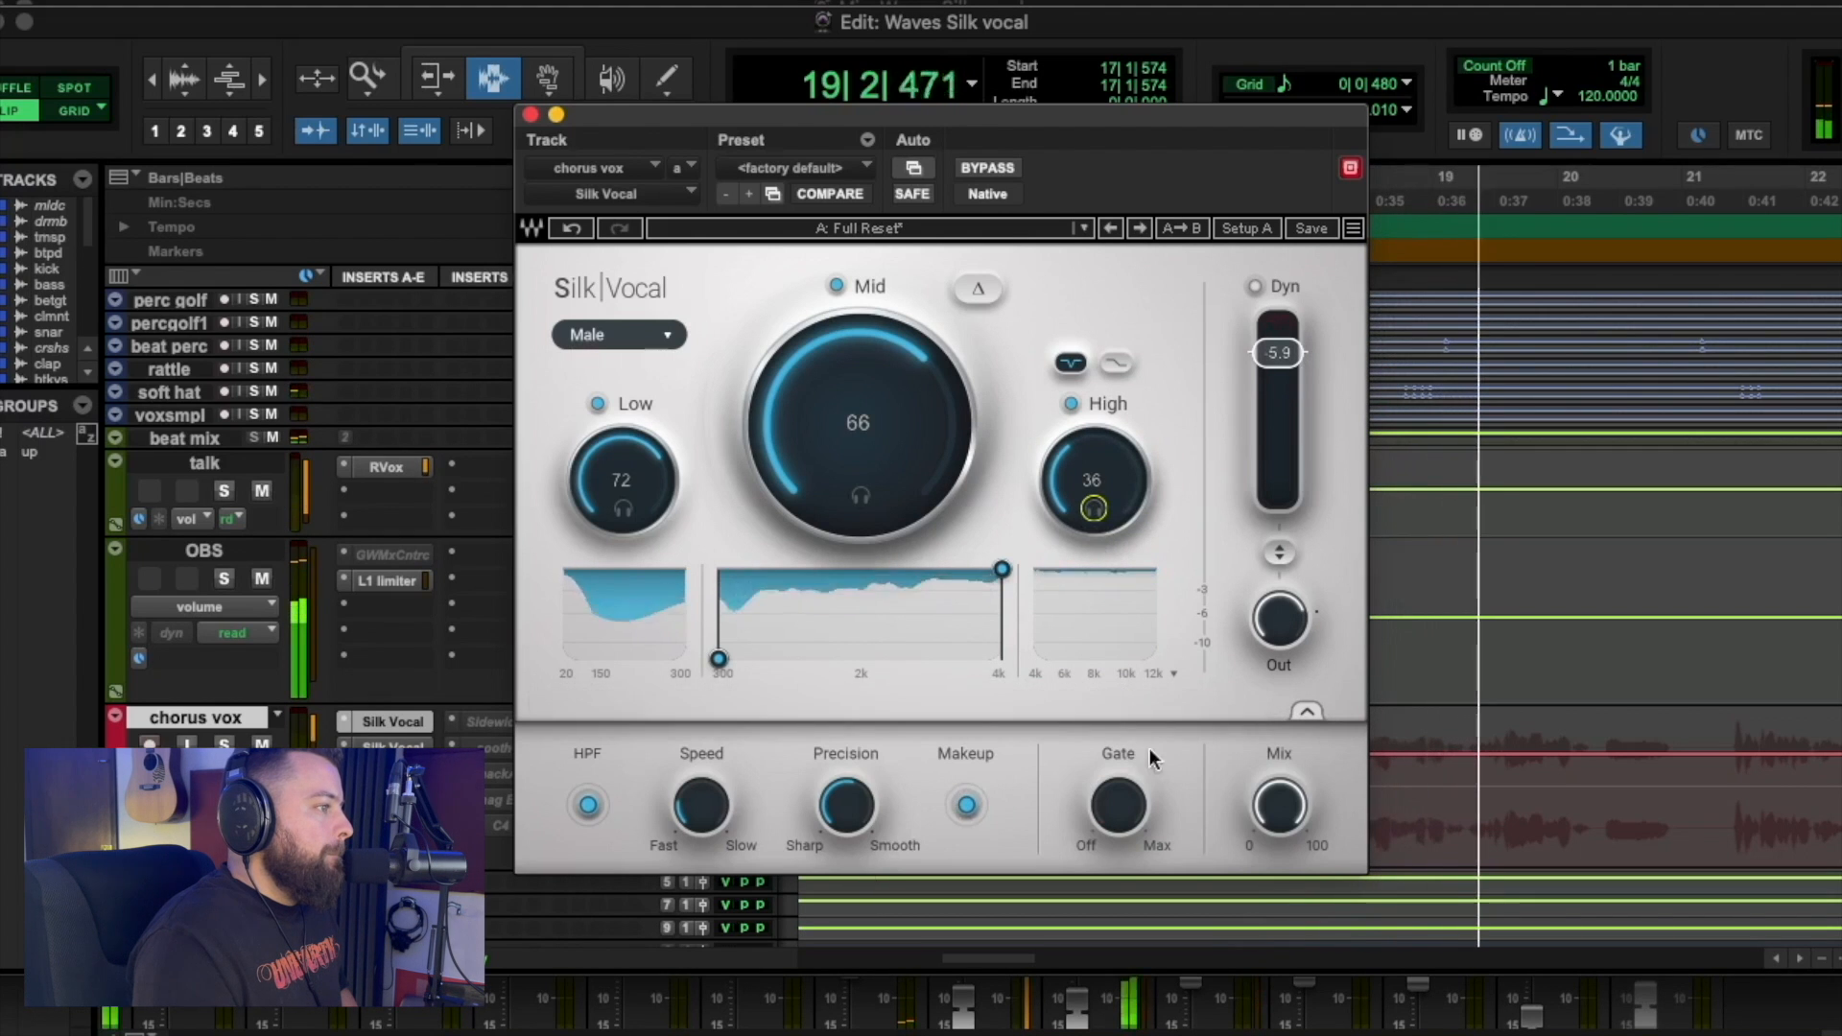
key("space")
Set the Mix to 50% and the Dyn fader to 0.0 while playing back the chorus vocal.
left_click_drag(1282, 802, 1282, 816)
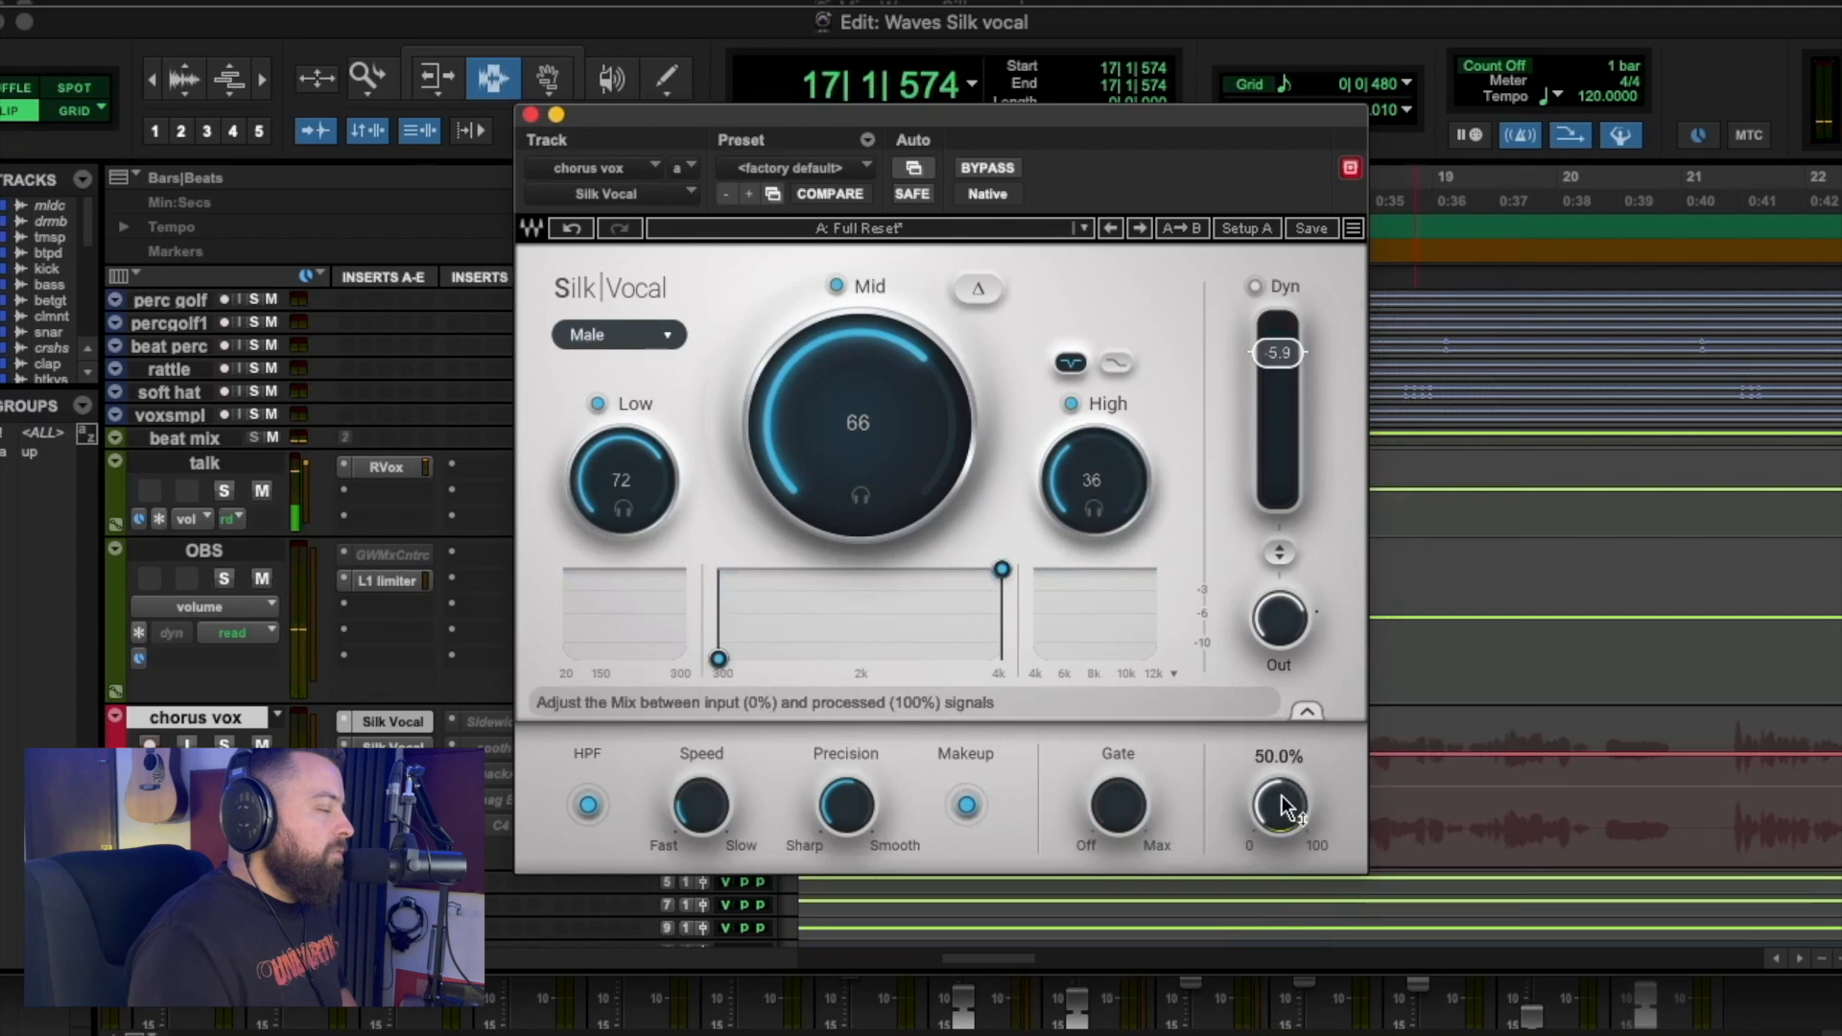
key("space")
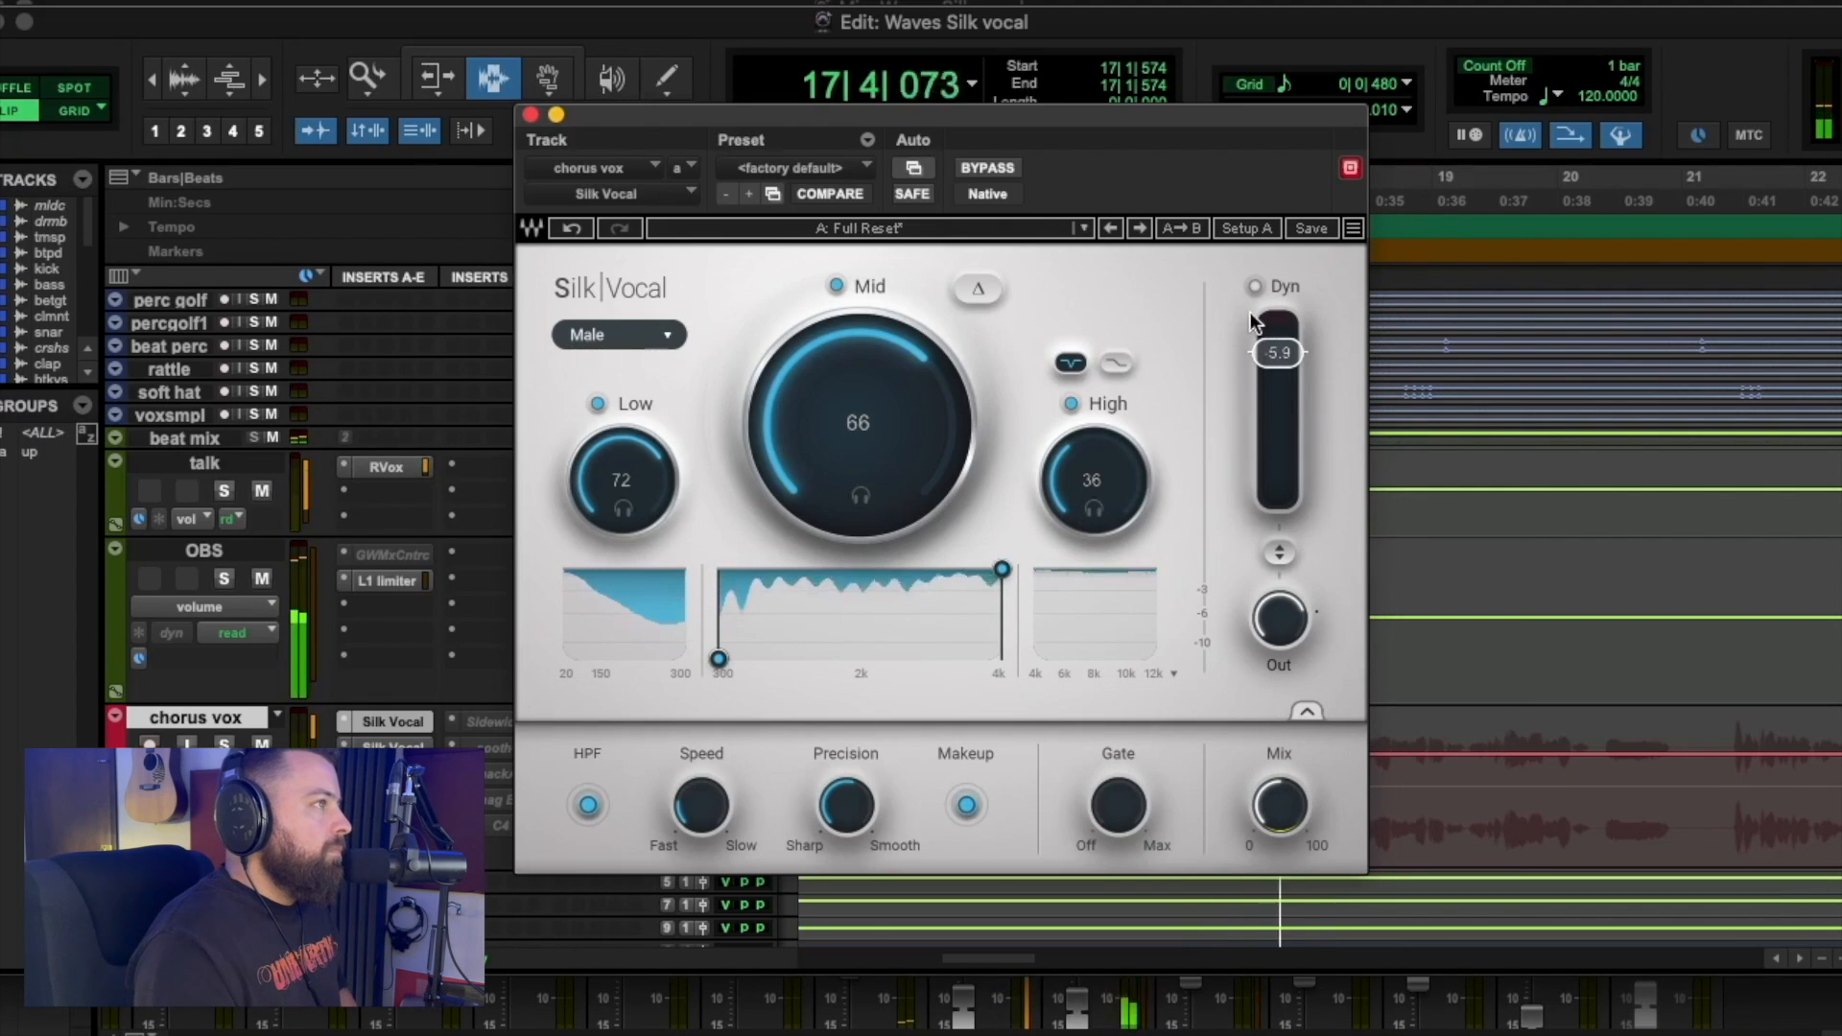
left_click_drag(1279, 352, 1277, 324)
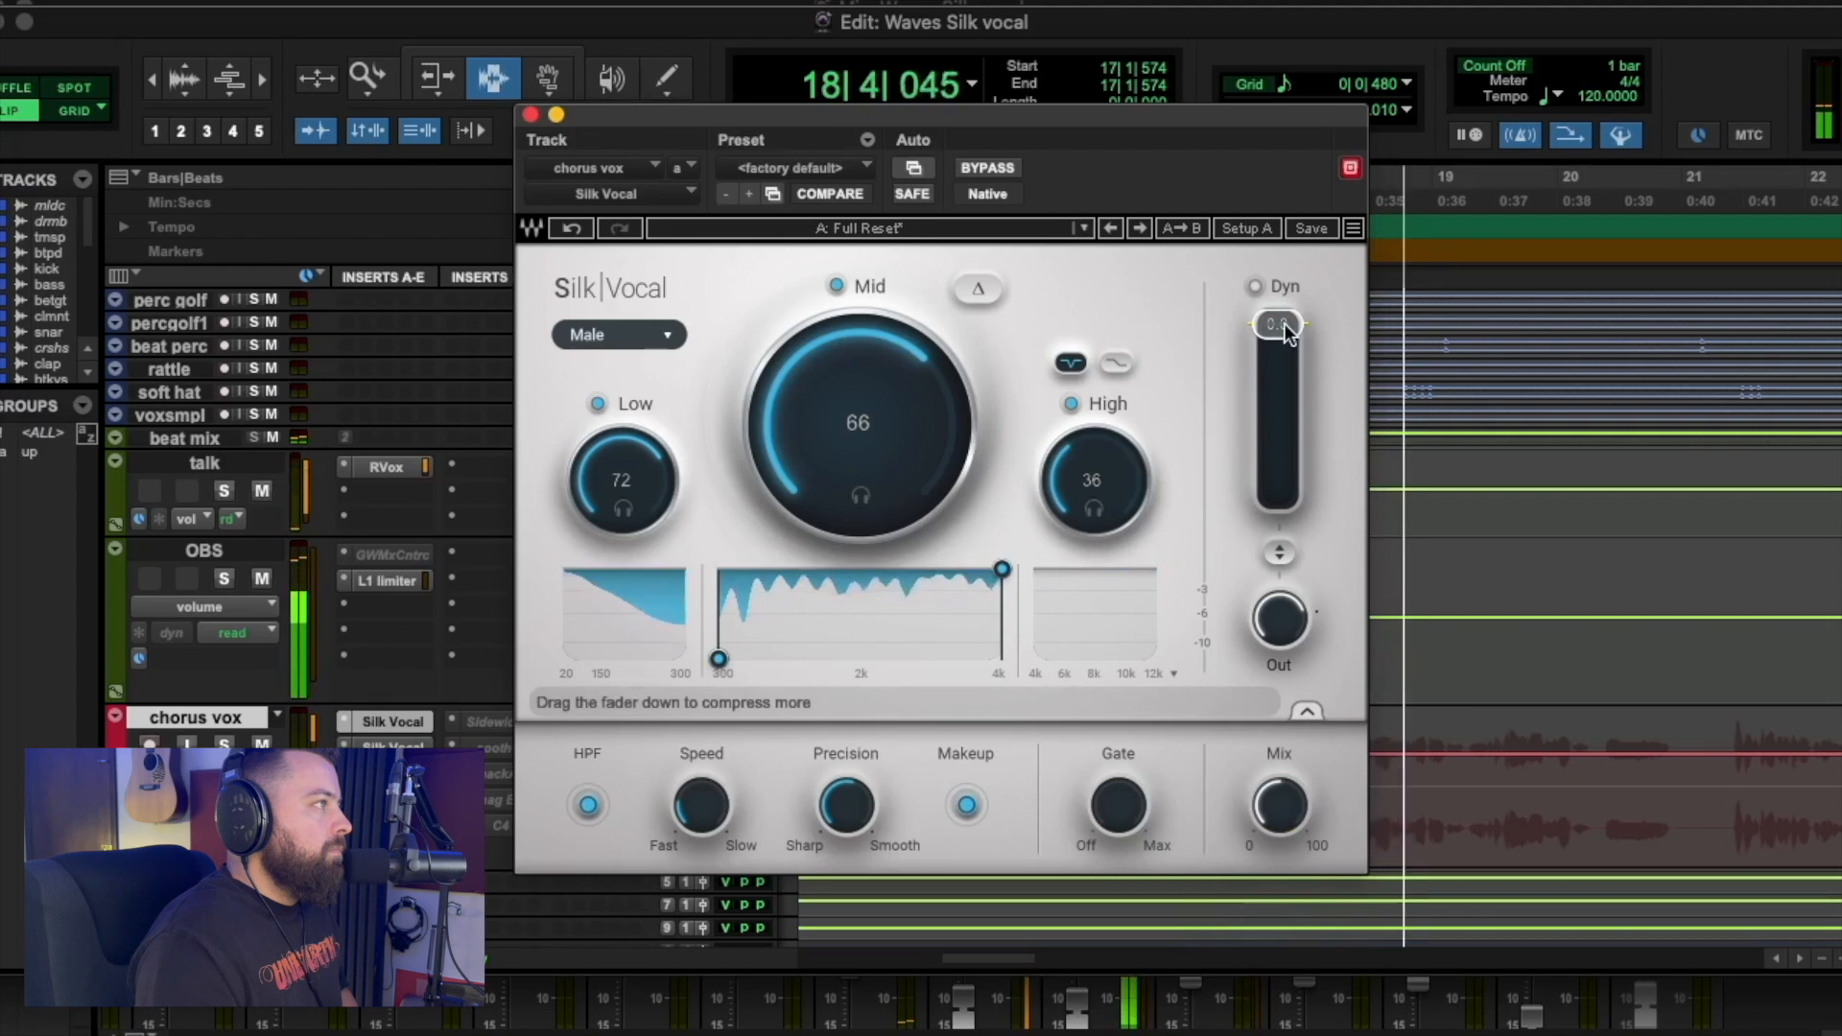
key("space")
key("space")
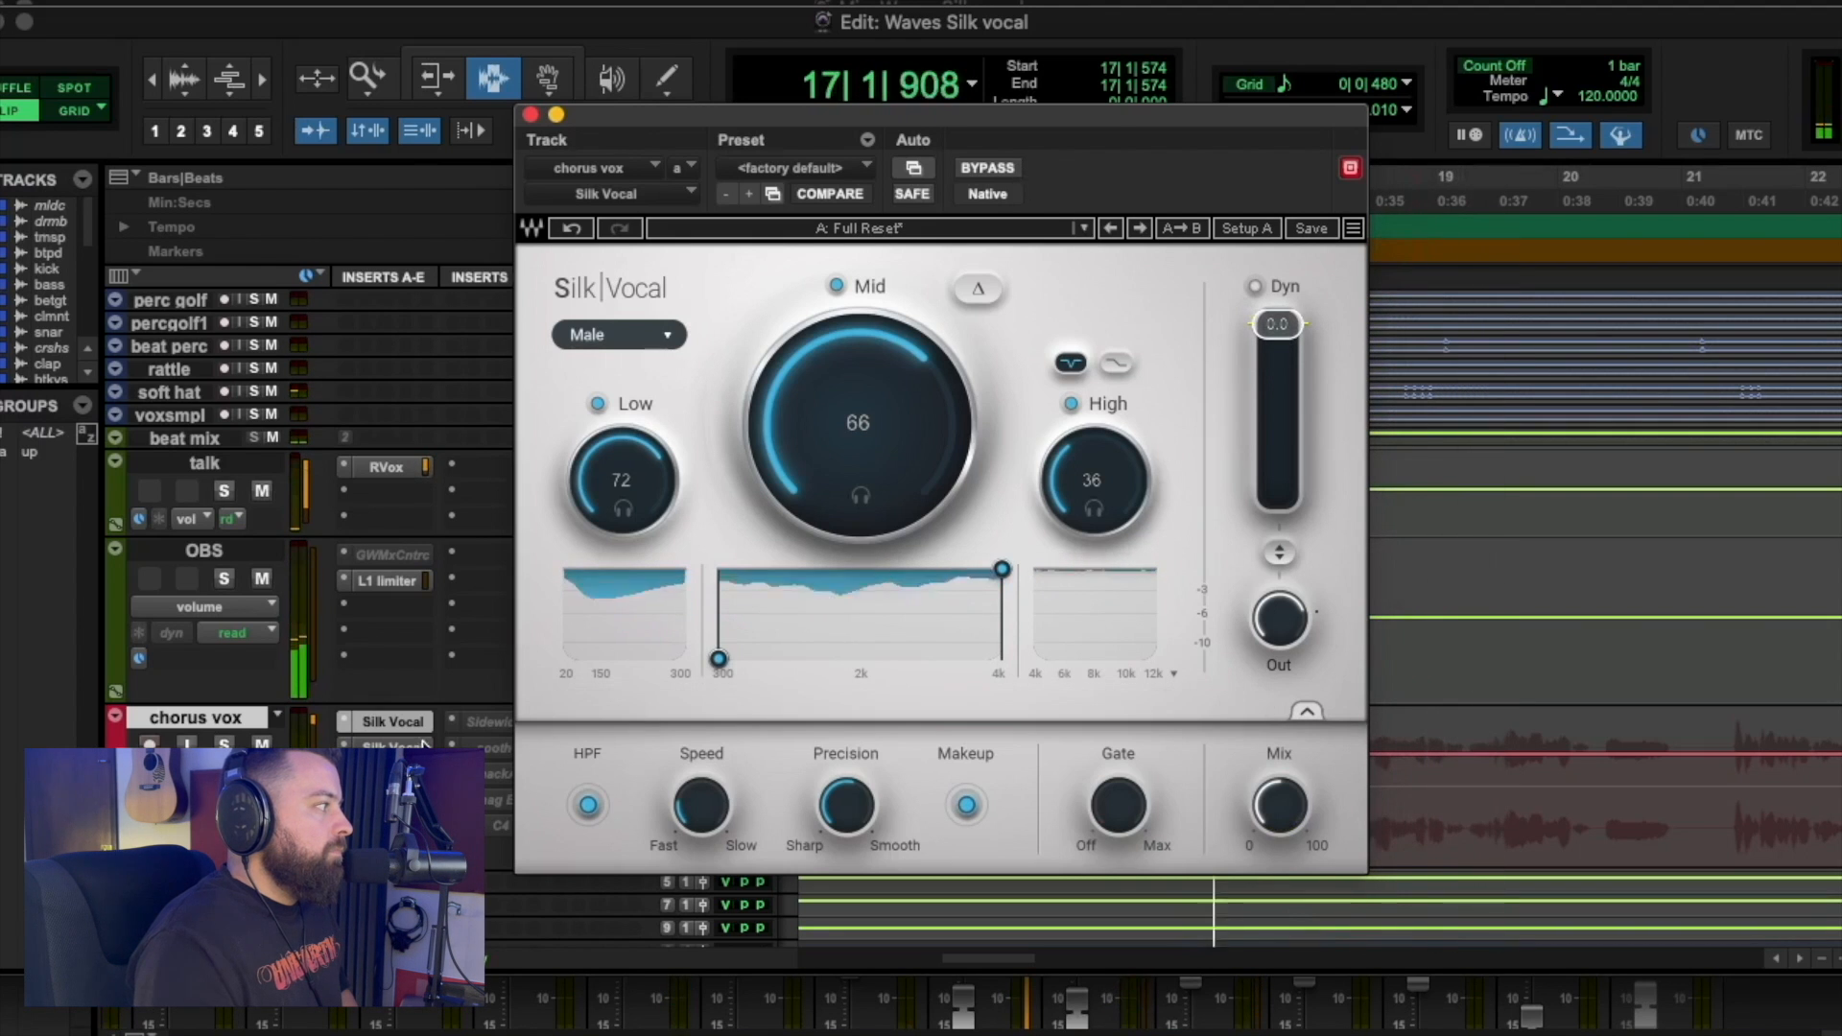
Re-enable the bypassed Silk Vocal to compare the processed chorus vocal, and stop playback.
left_click(1003, 167)
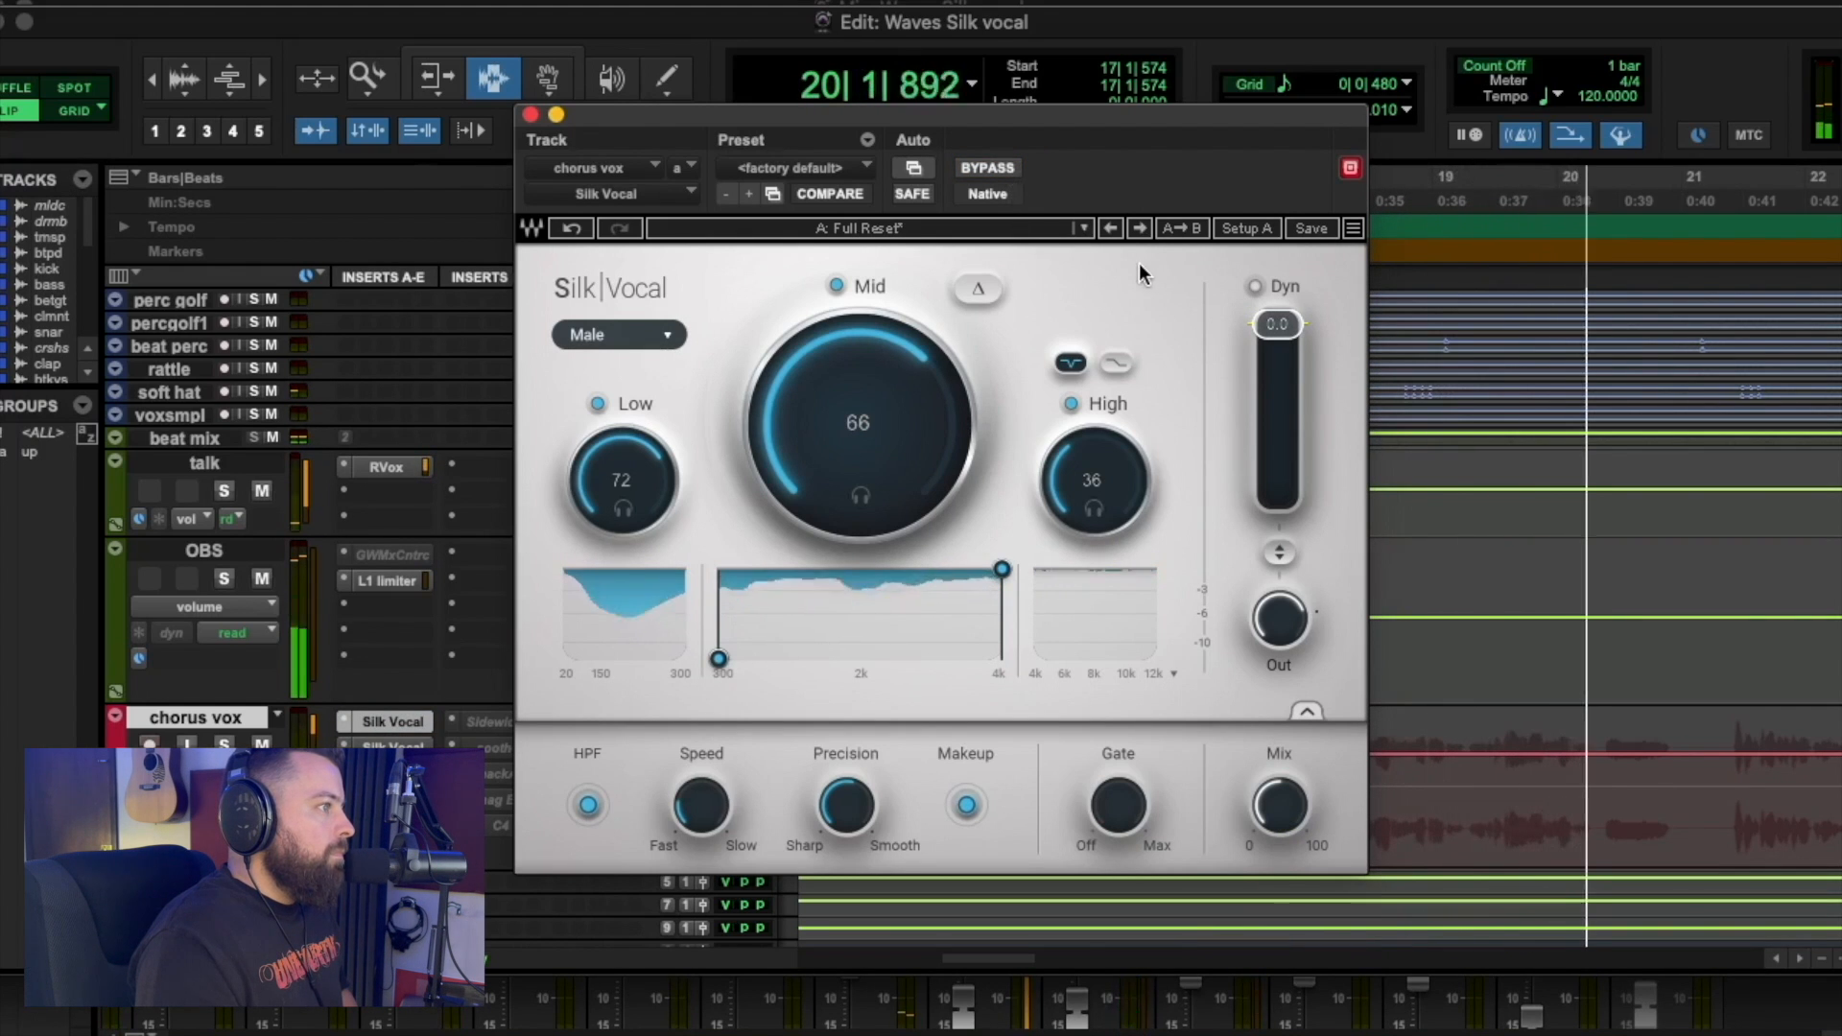
key("space")
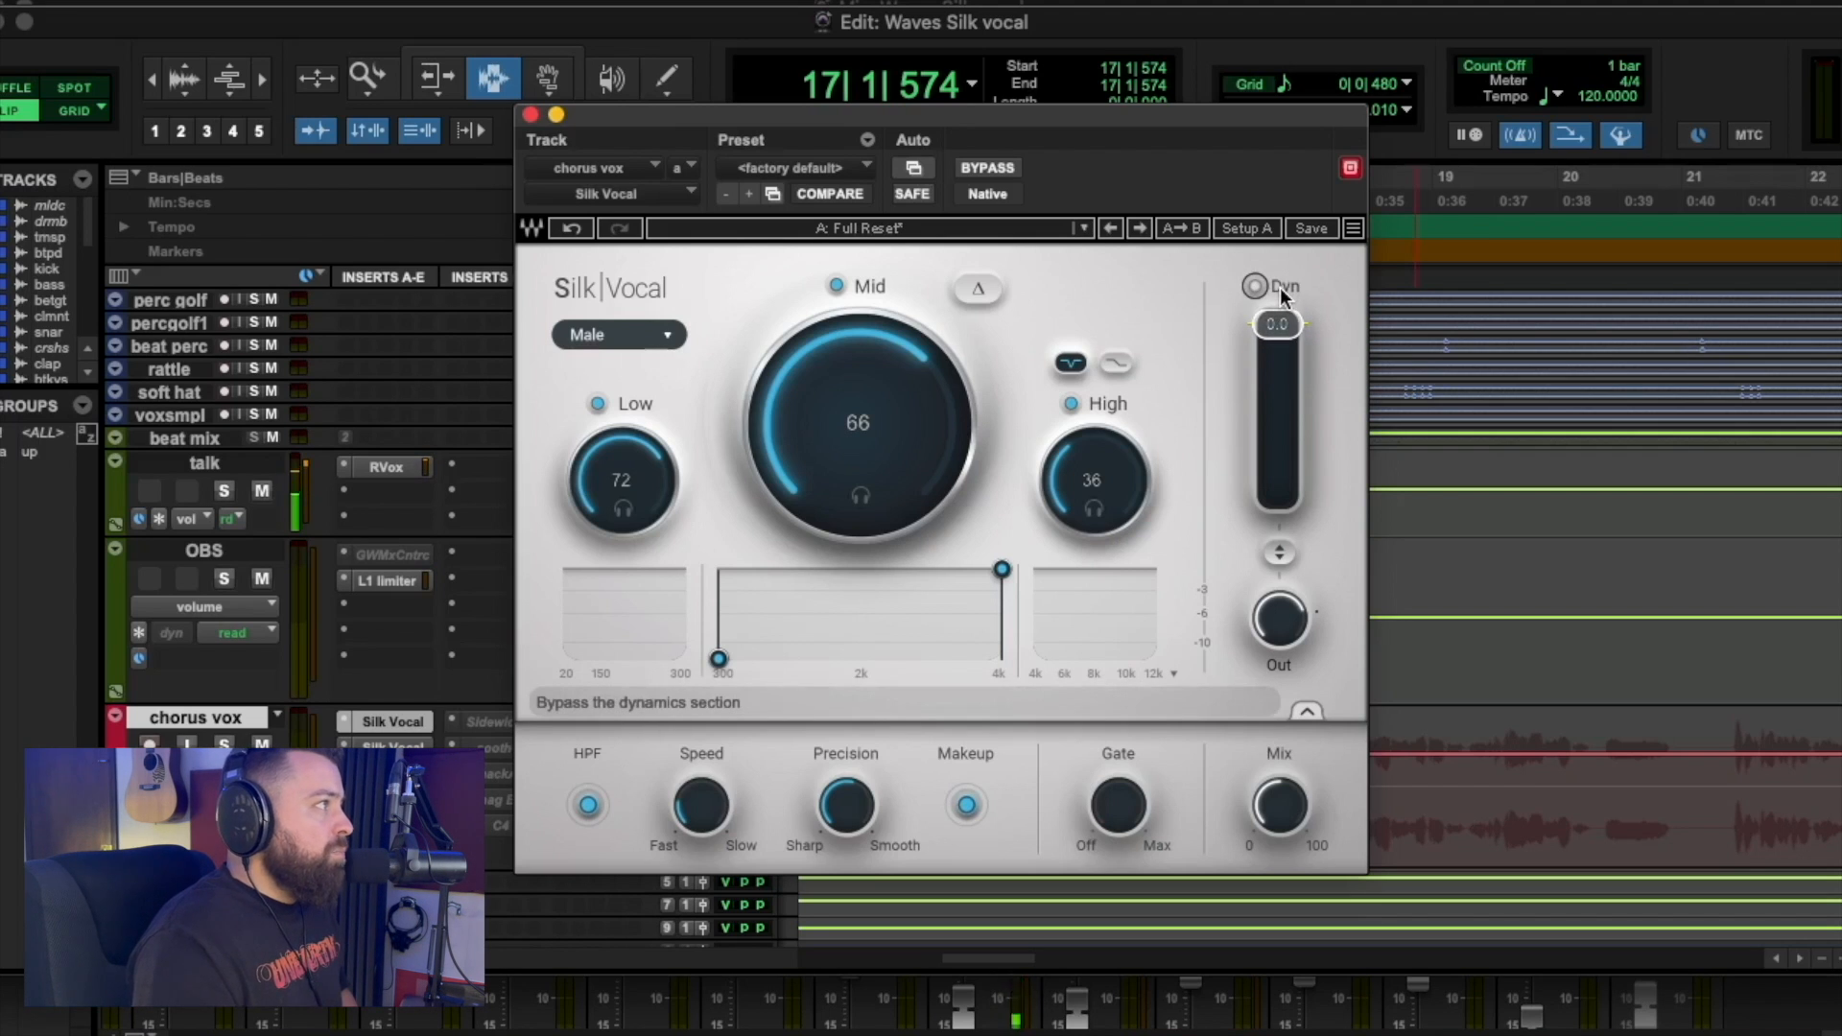
Lower the Dyn fader to 33.7 during playback to audition heavy compression on the chorus vocal.
left_click_drag(1287, 323, 1288, 327)
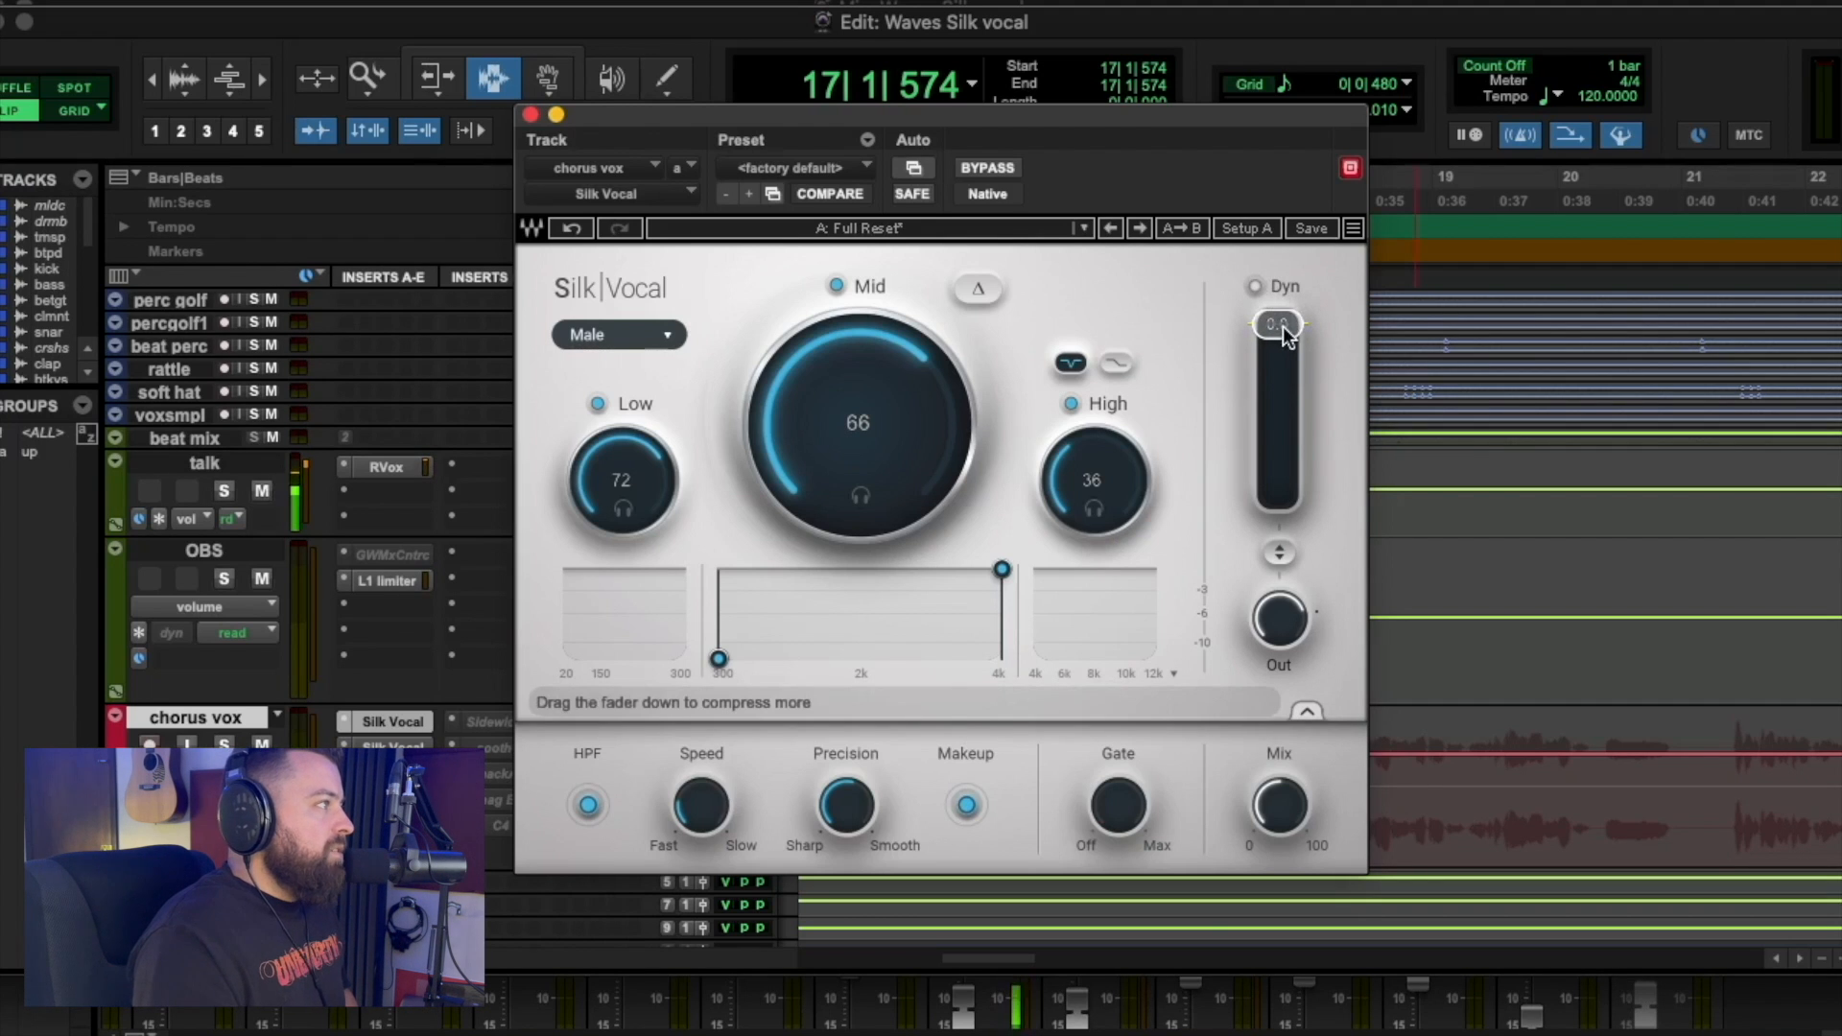
key("space")
left_click_drag(1288, 334, 1280, 487)
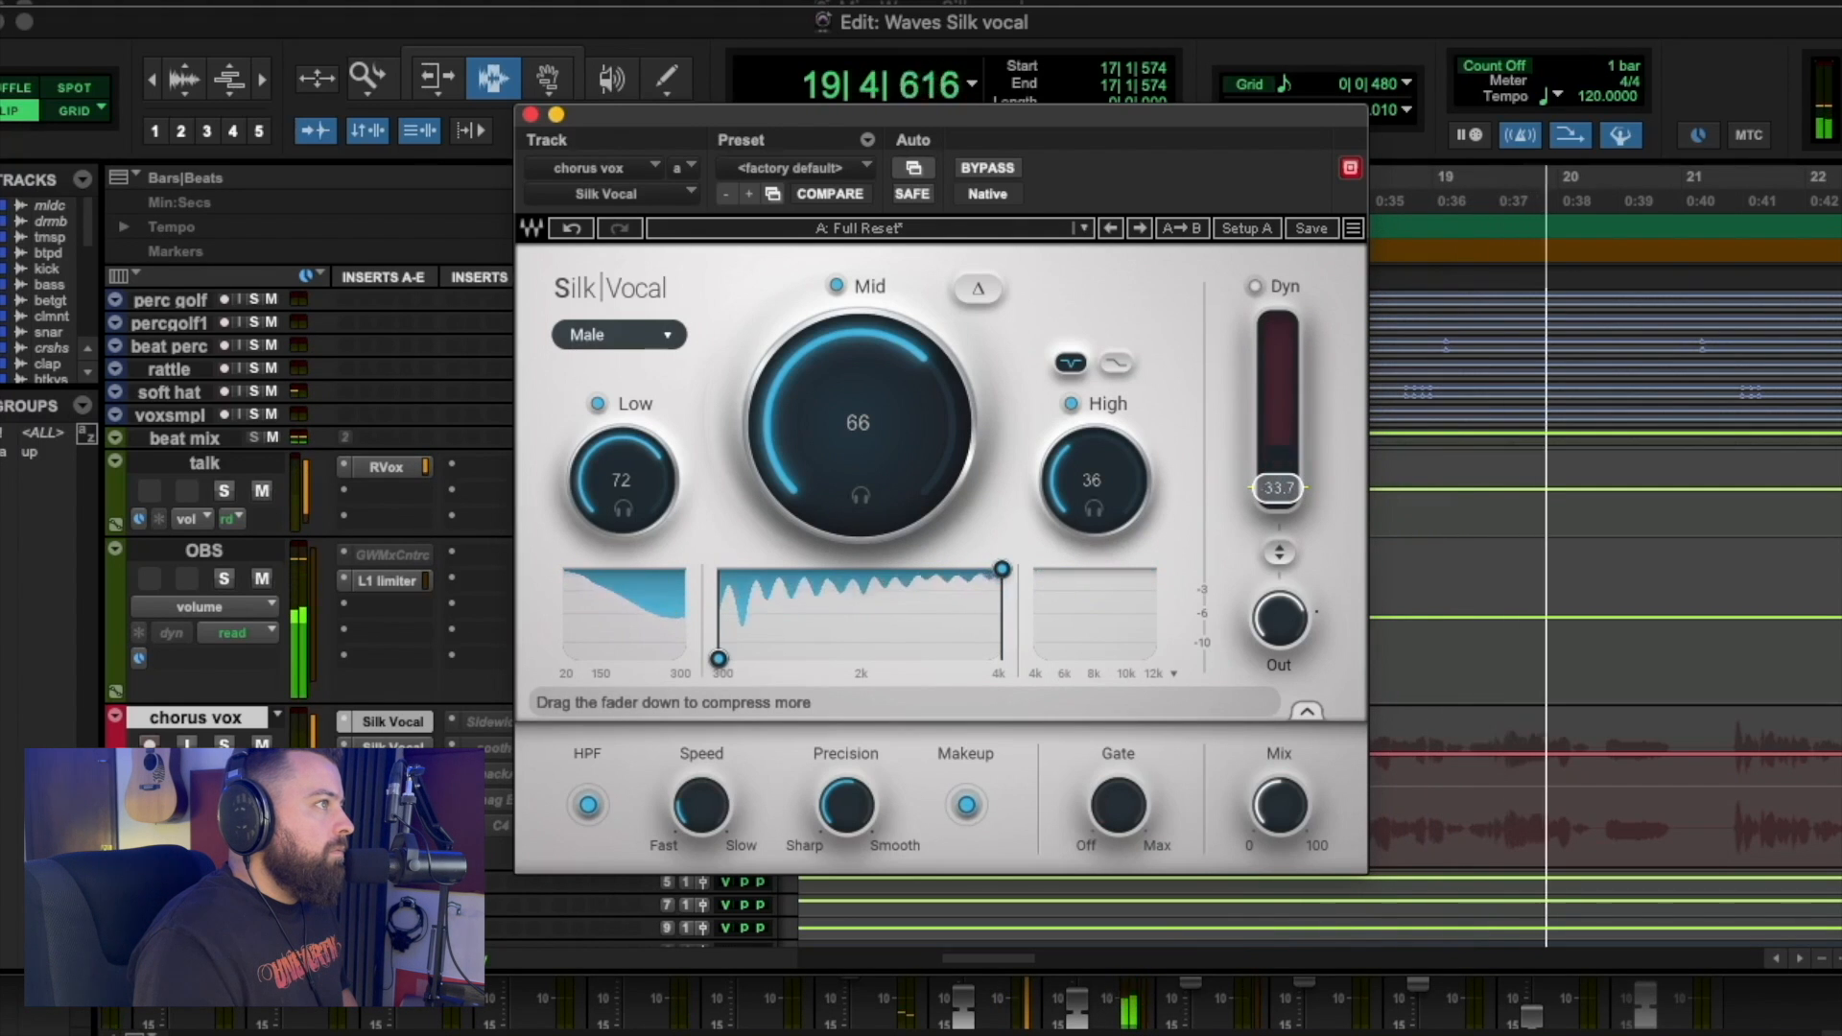
key("space")
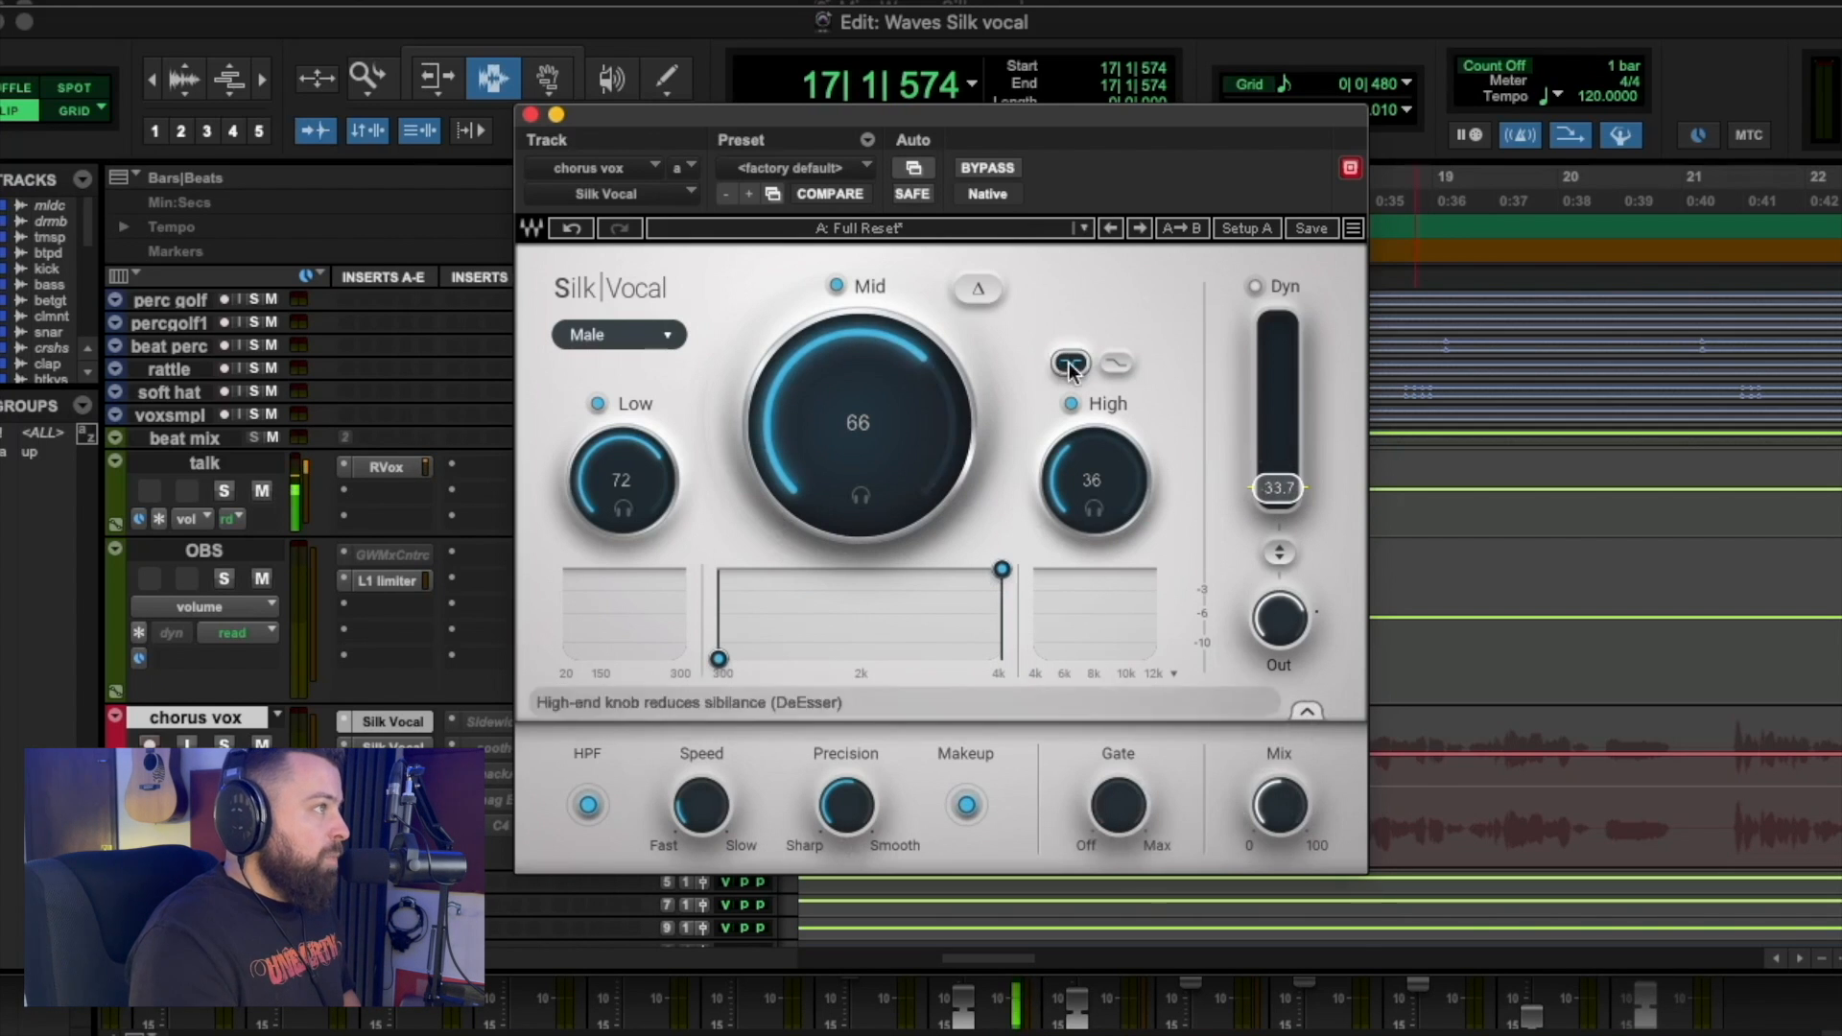
Play the compressed chorus vocal again, return the Dyn fader to 0.0, and stop playback.
key("space")
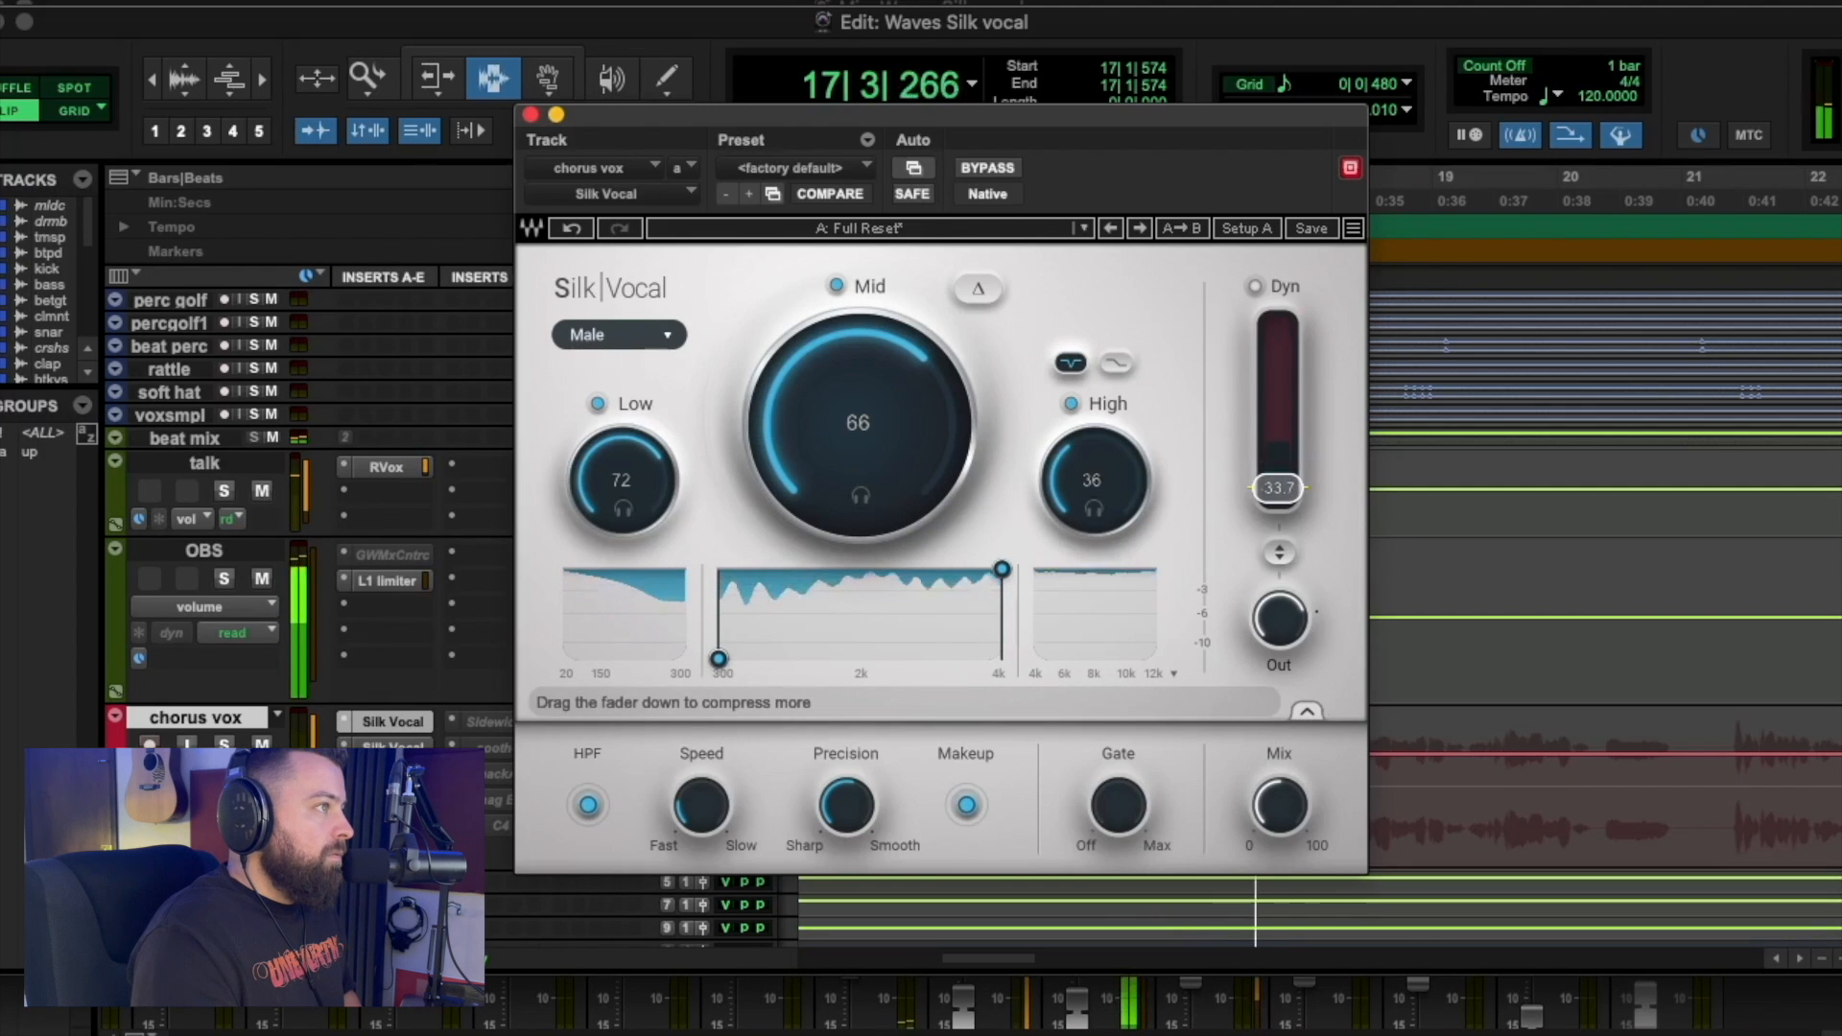
left_click_drag(1279, 489, 1278, 324)
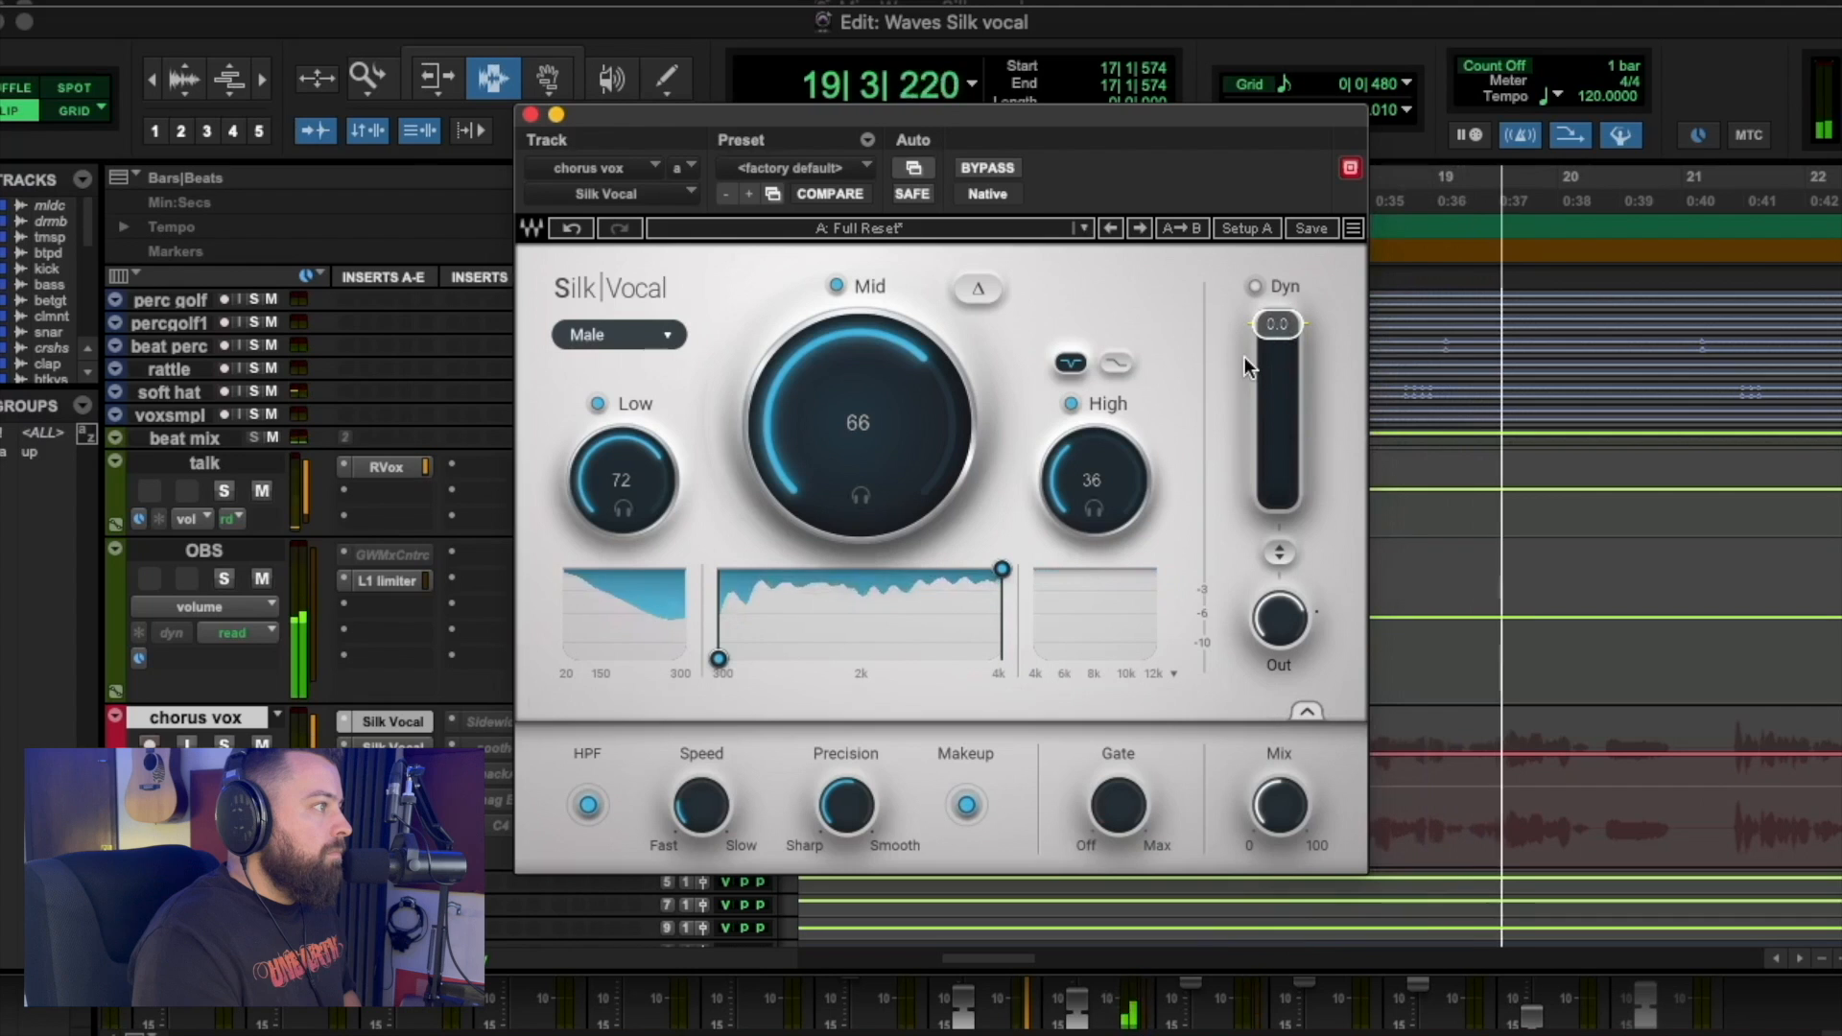
key("space")
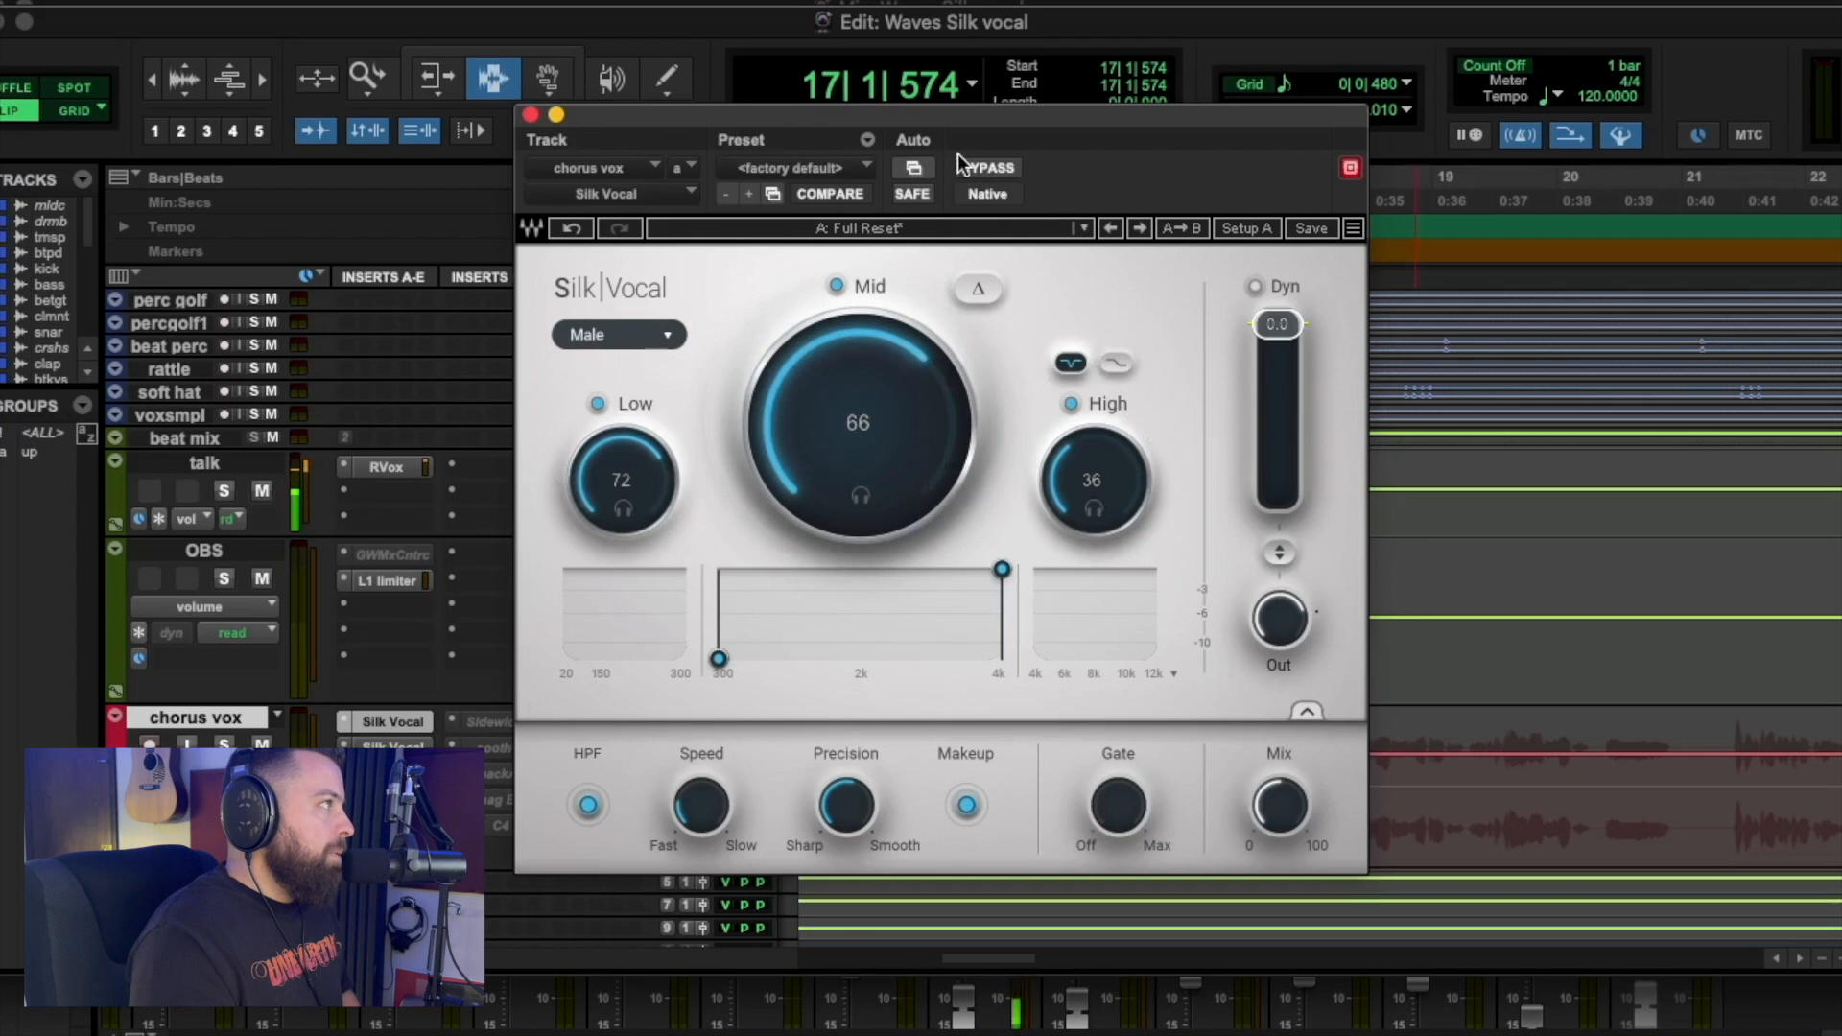
Compare the chorus vocal with Silk Vocal bypassed and active during playback.
key("space")
left_click(994, 169)
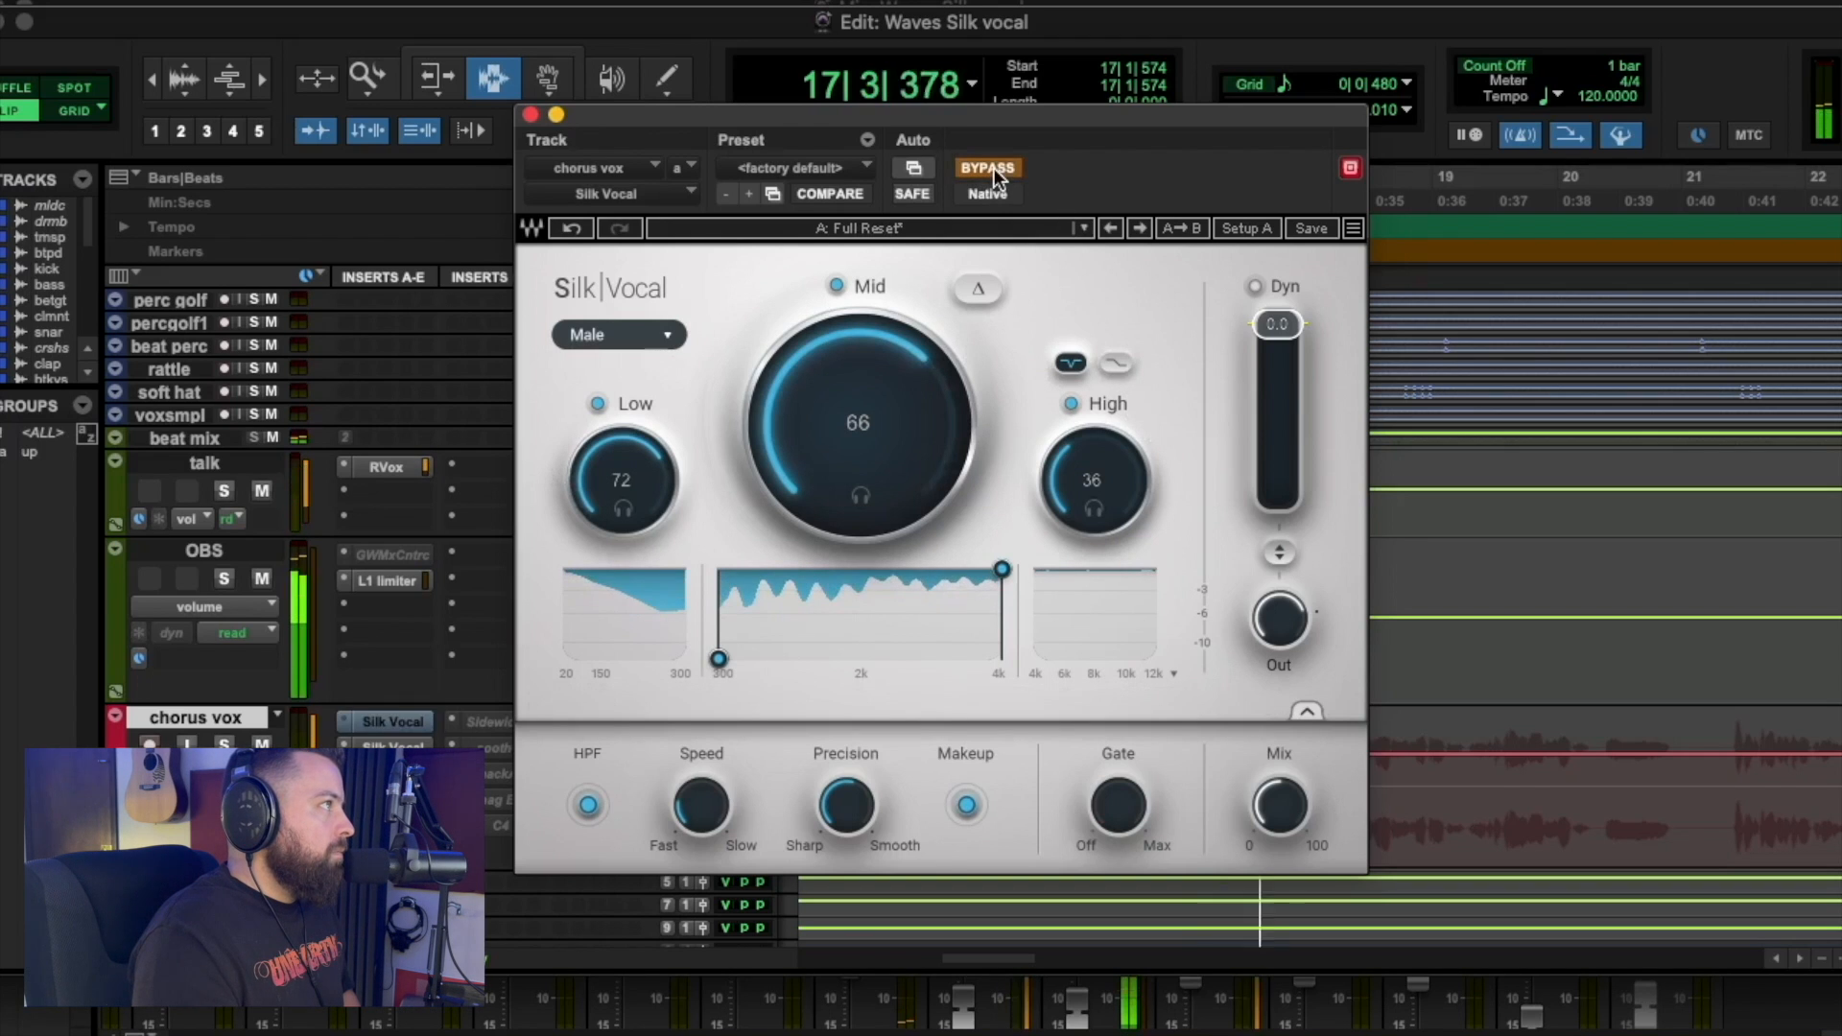
left_click(994, 168)
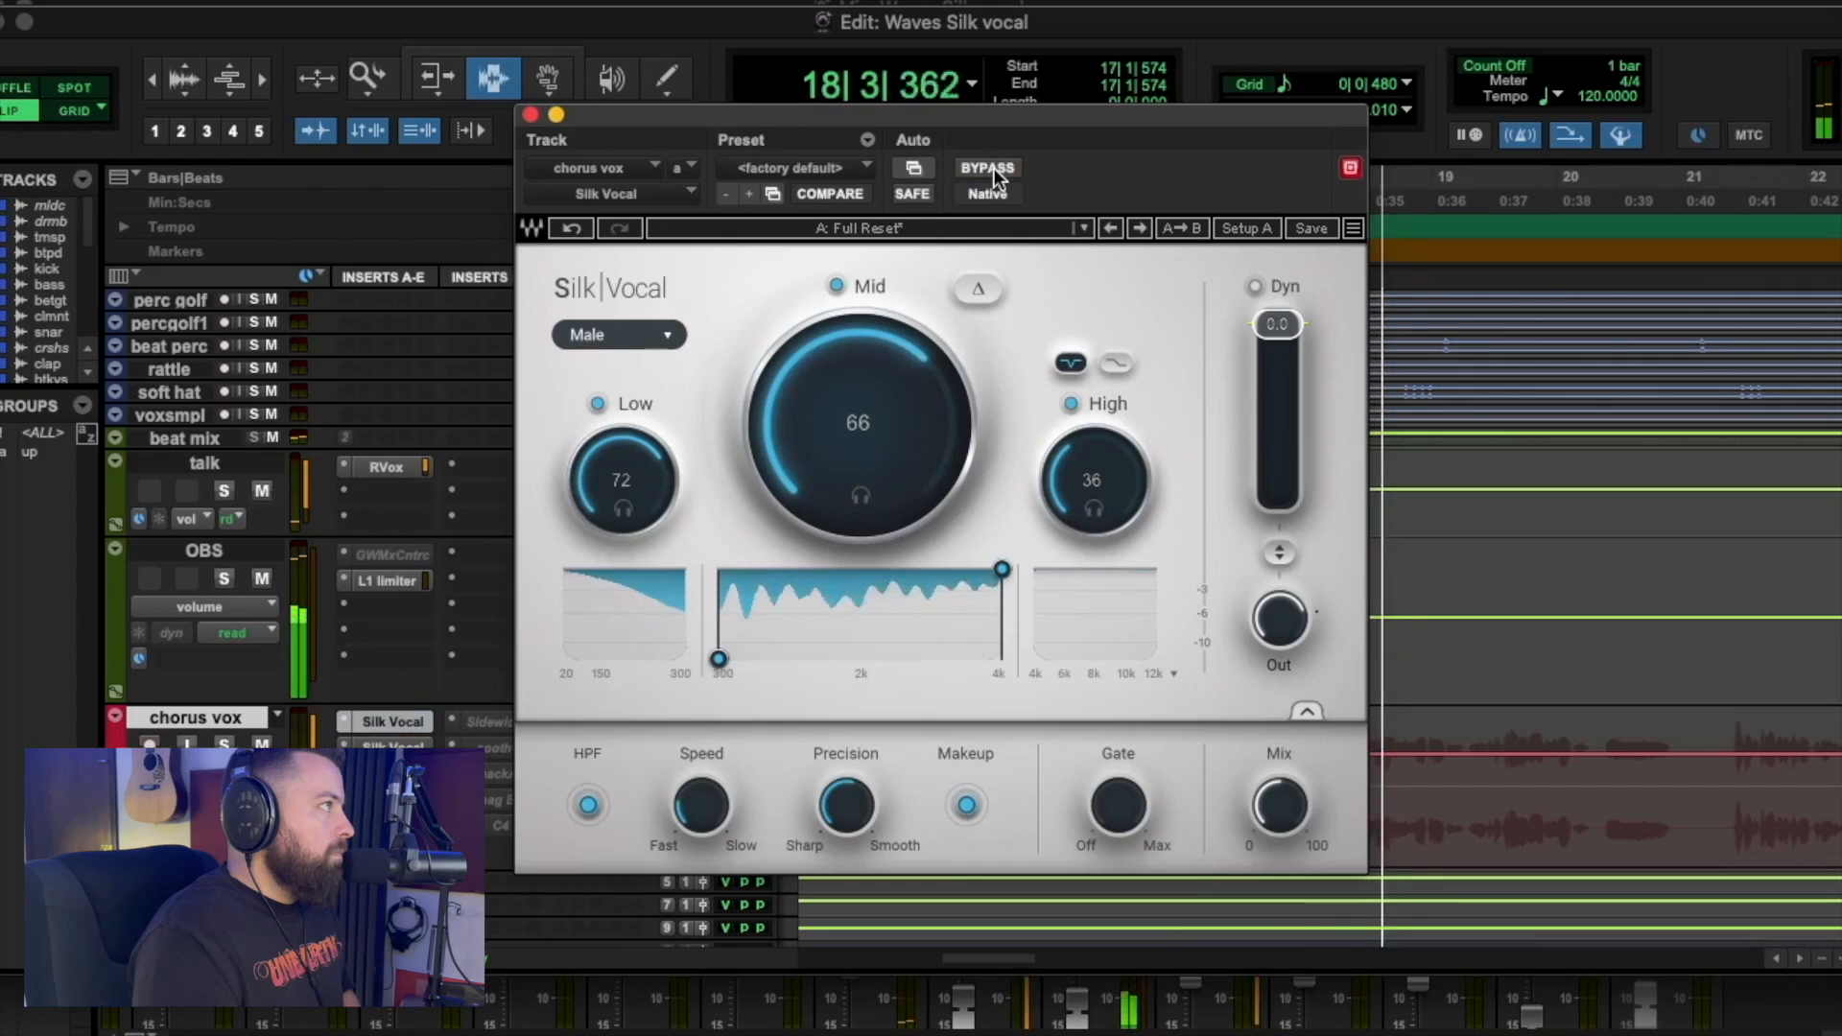
key("space")
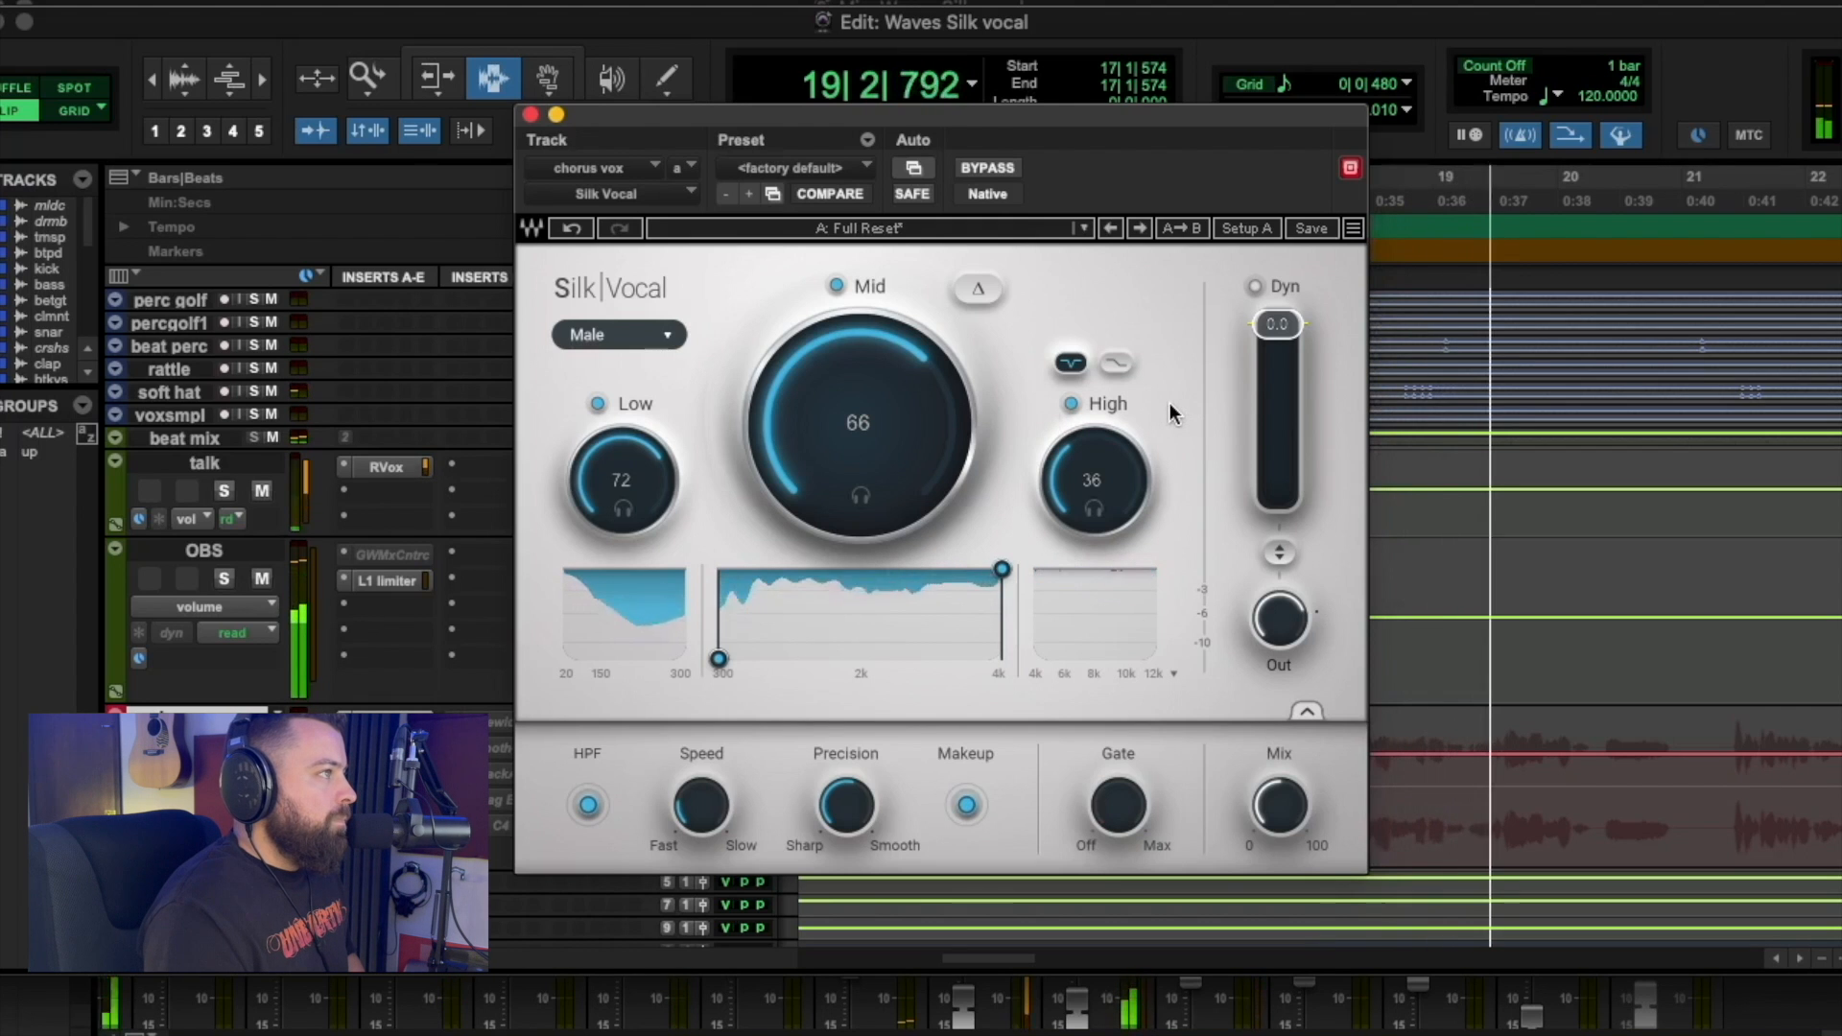
key("space")
Move the Silk Vocal window slightly higher, and close the LA-2A compressor window.
mouse_move(1109, 135)
left_mouse_down()
mouse_move(1102, 105)
mouse_move(1083, 109)
left_mouse_up()
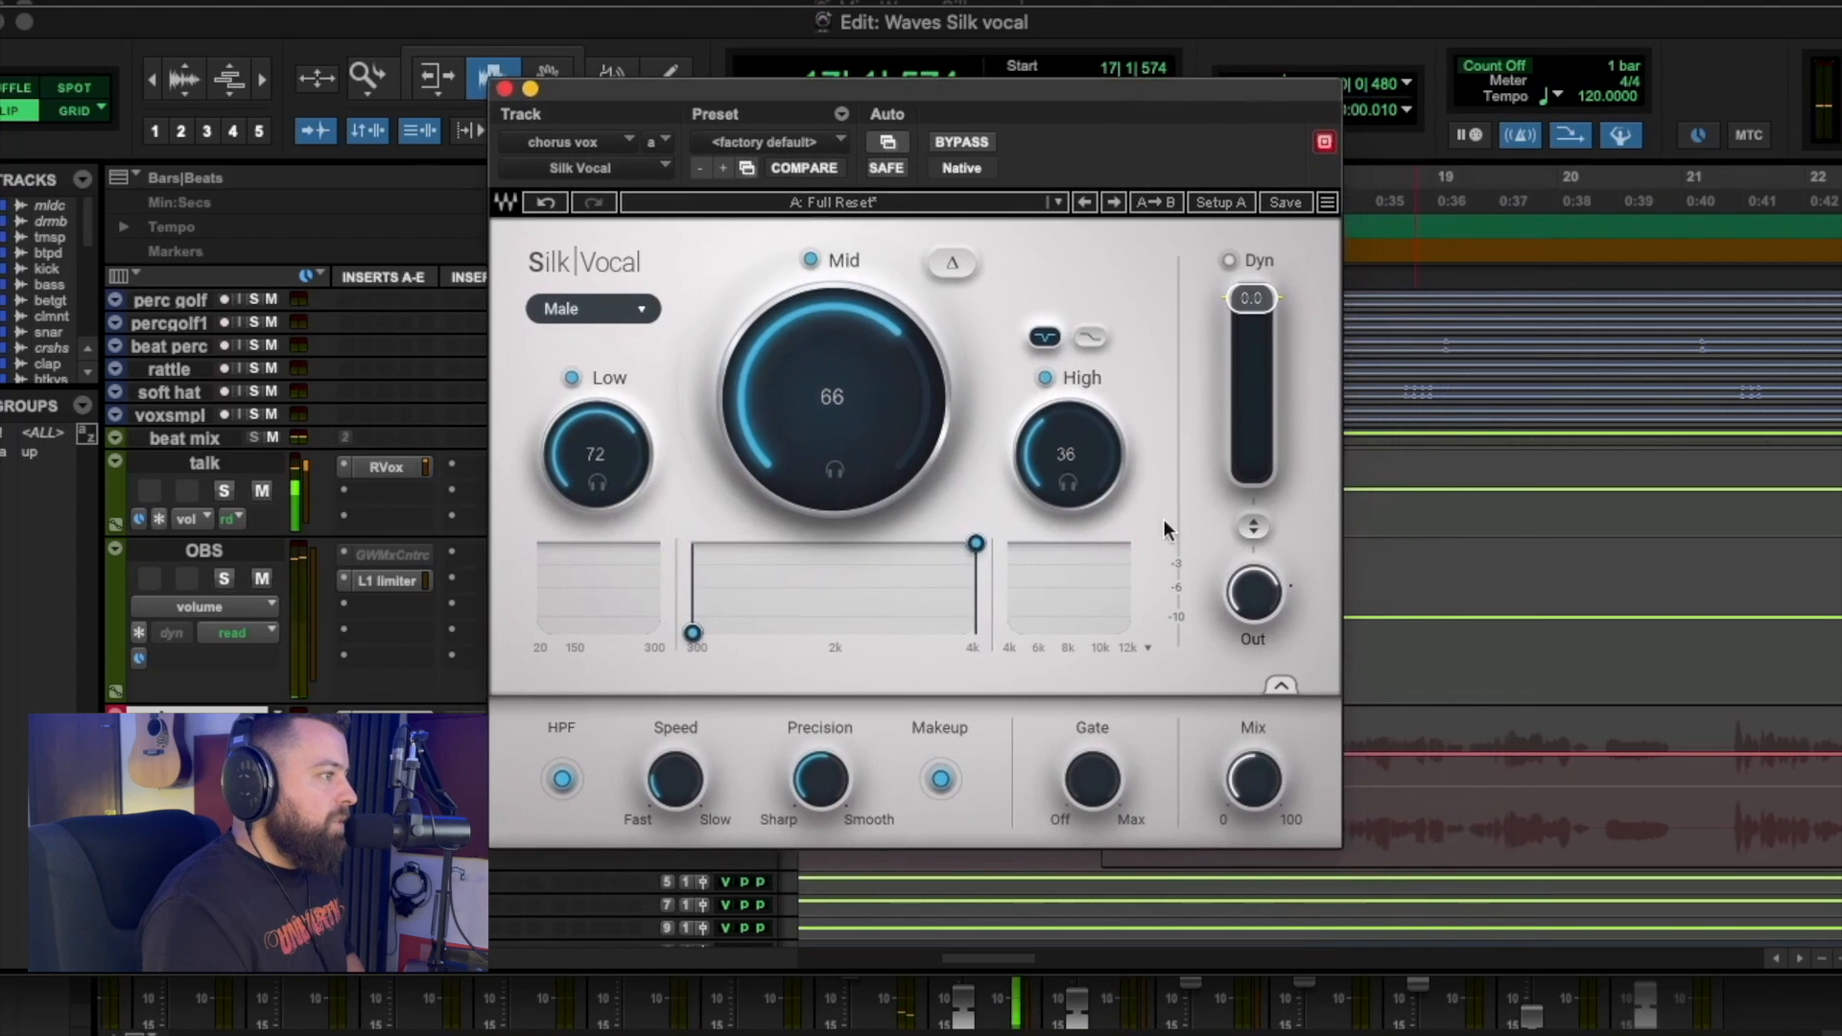
left_click_drag(1263, 773, 1263, 806)
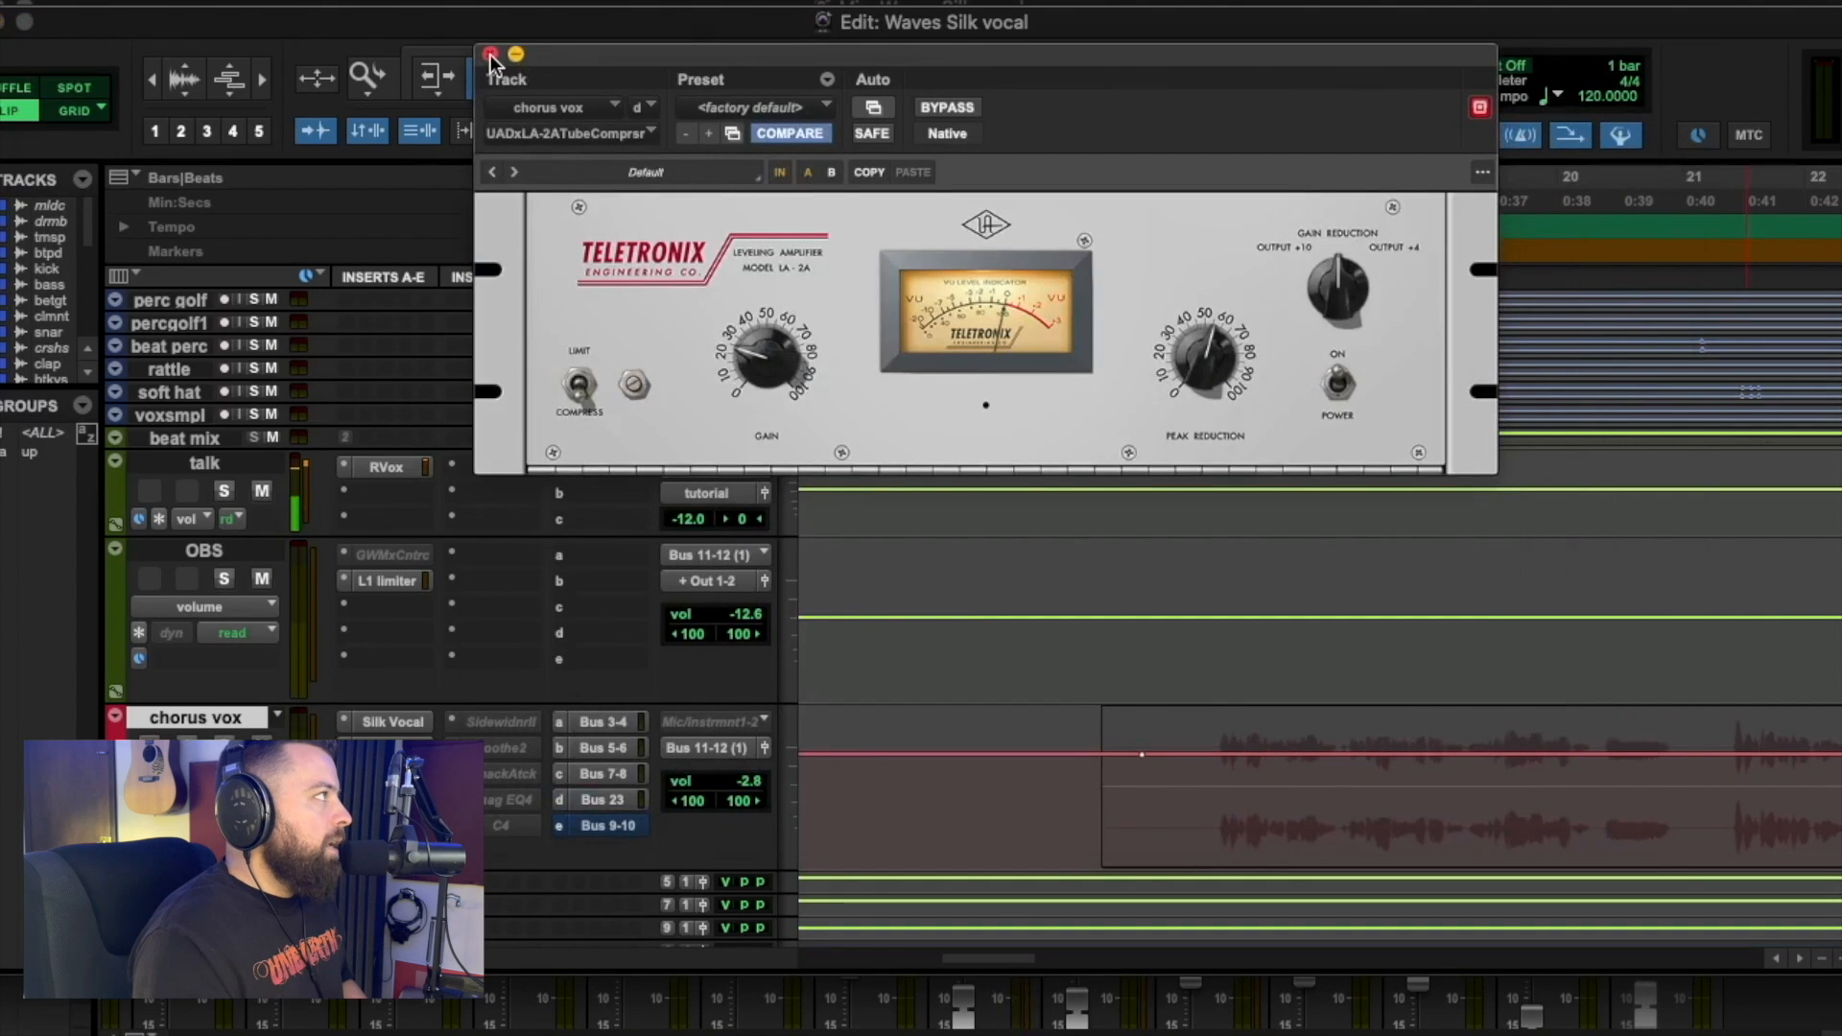
left_click(490, 54)
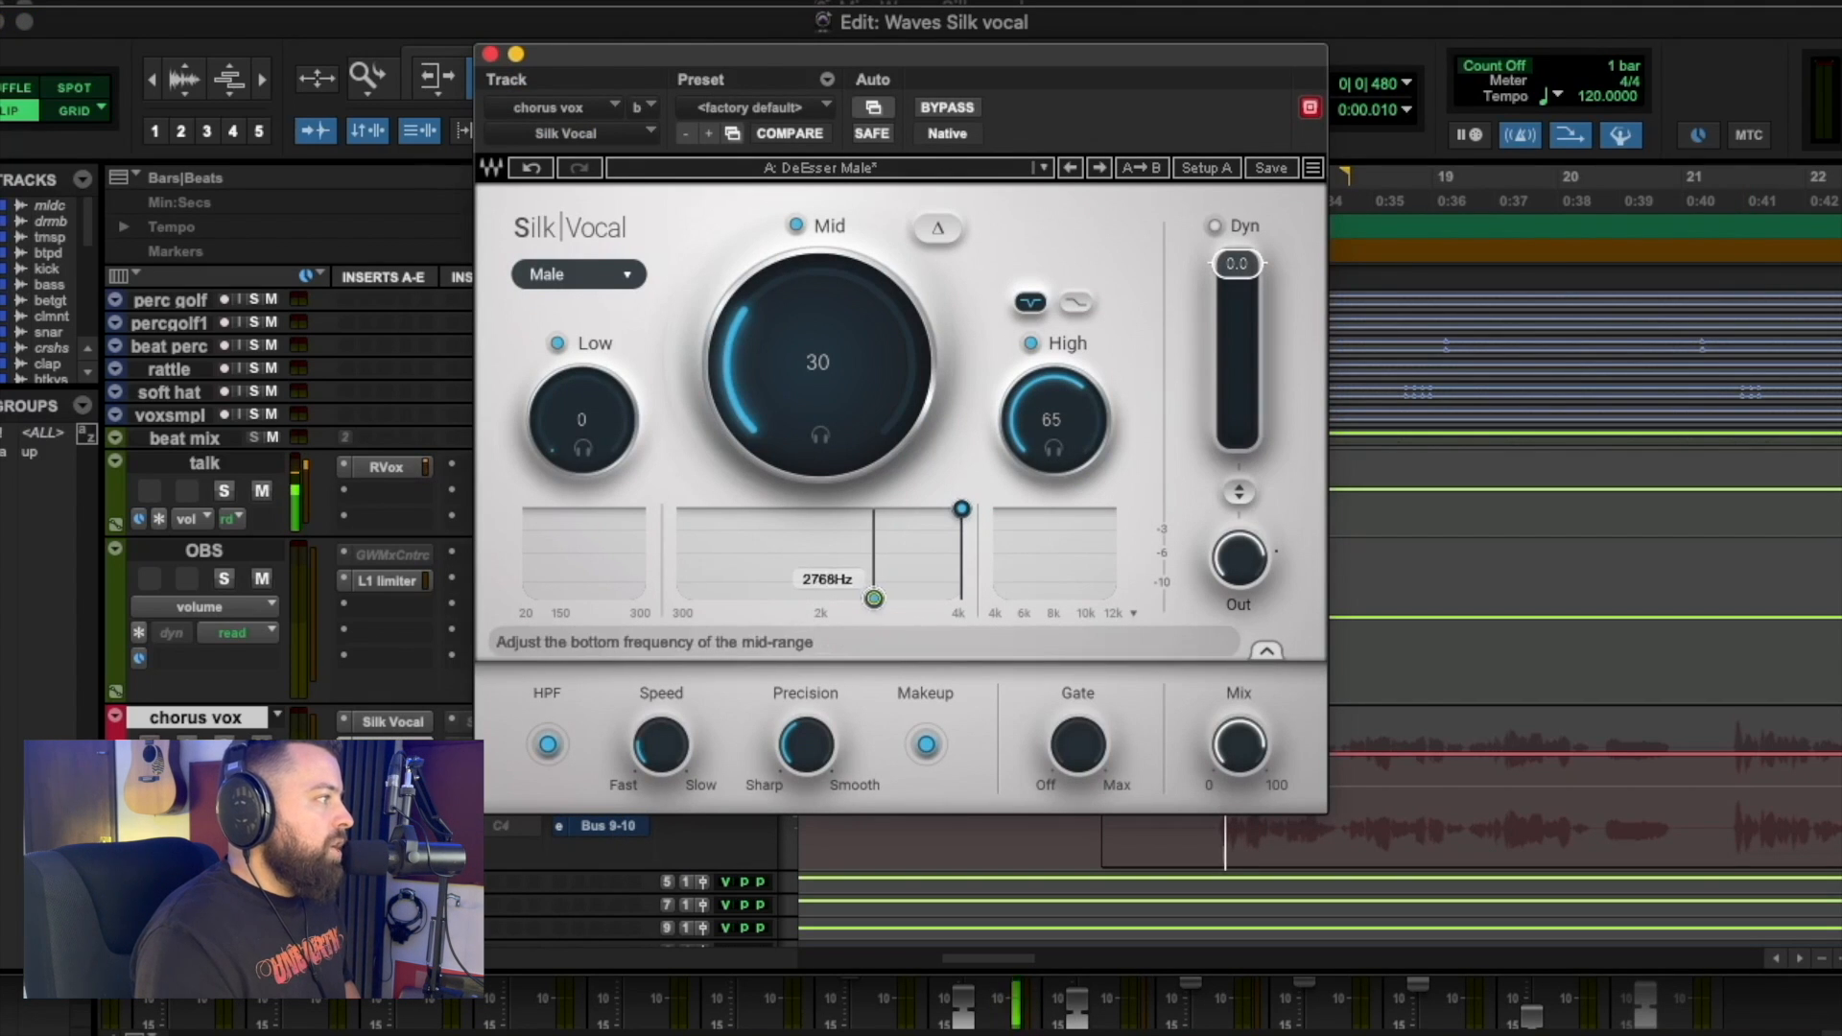
Solo the low, mid and high bands of the second Silk Vocal in turn during playback, releasing each solo.
left_click(582, 448)
left_click(582, 449)
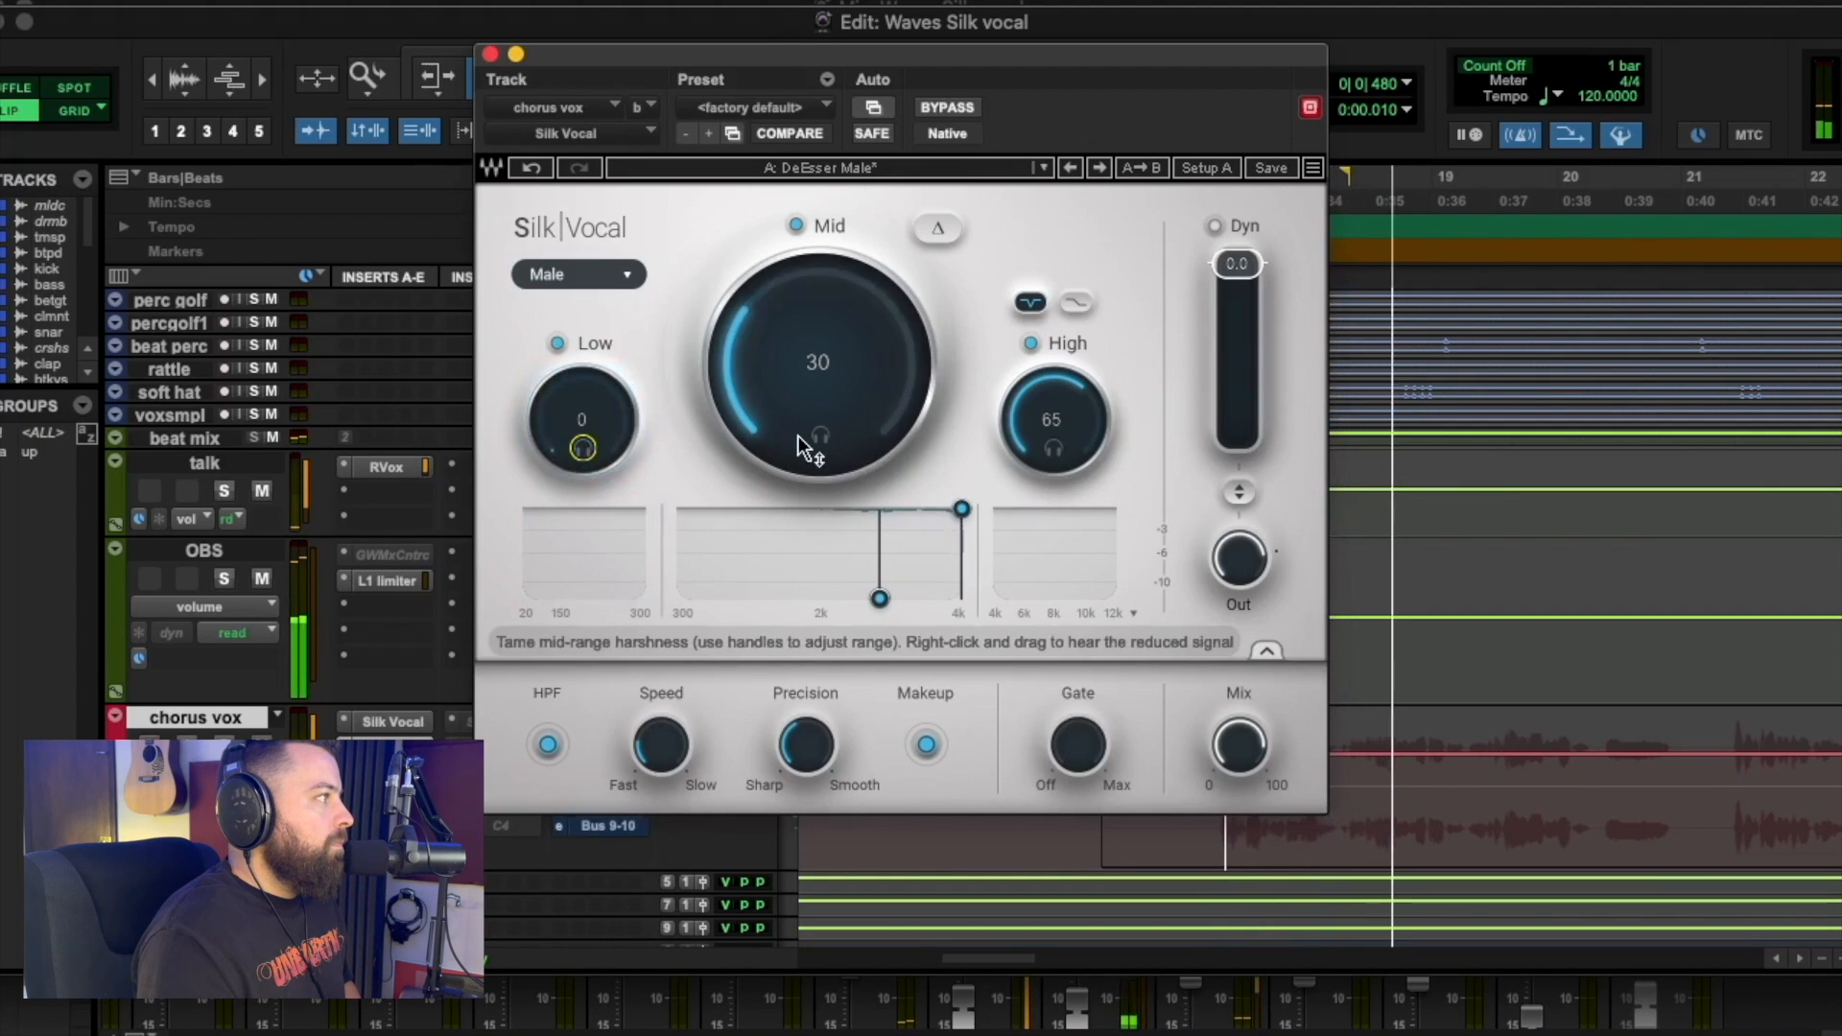
left_click(820, 435)
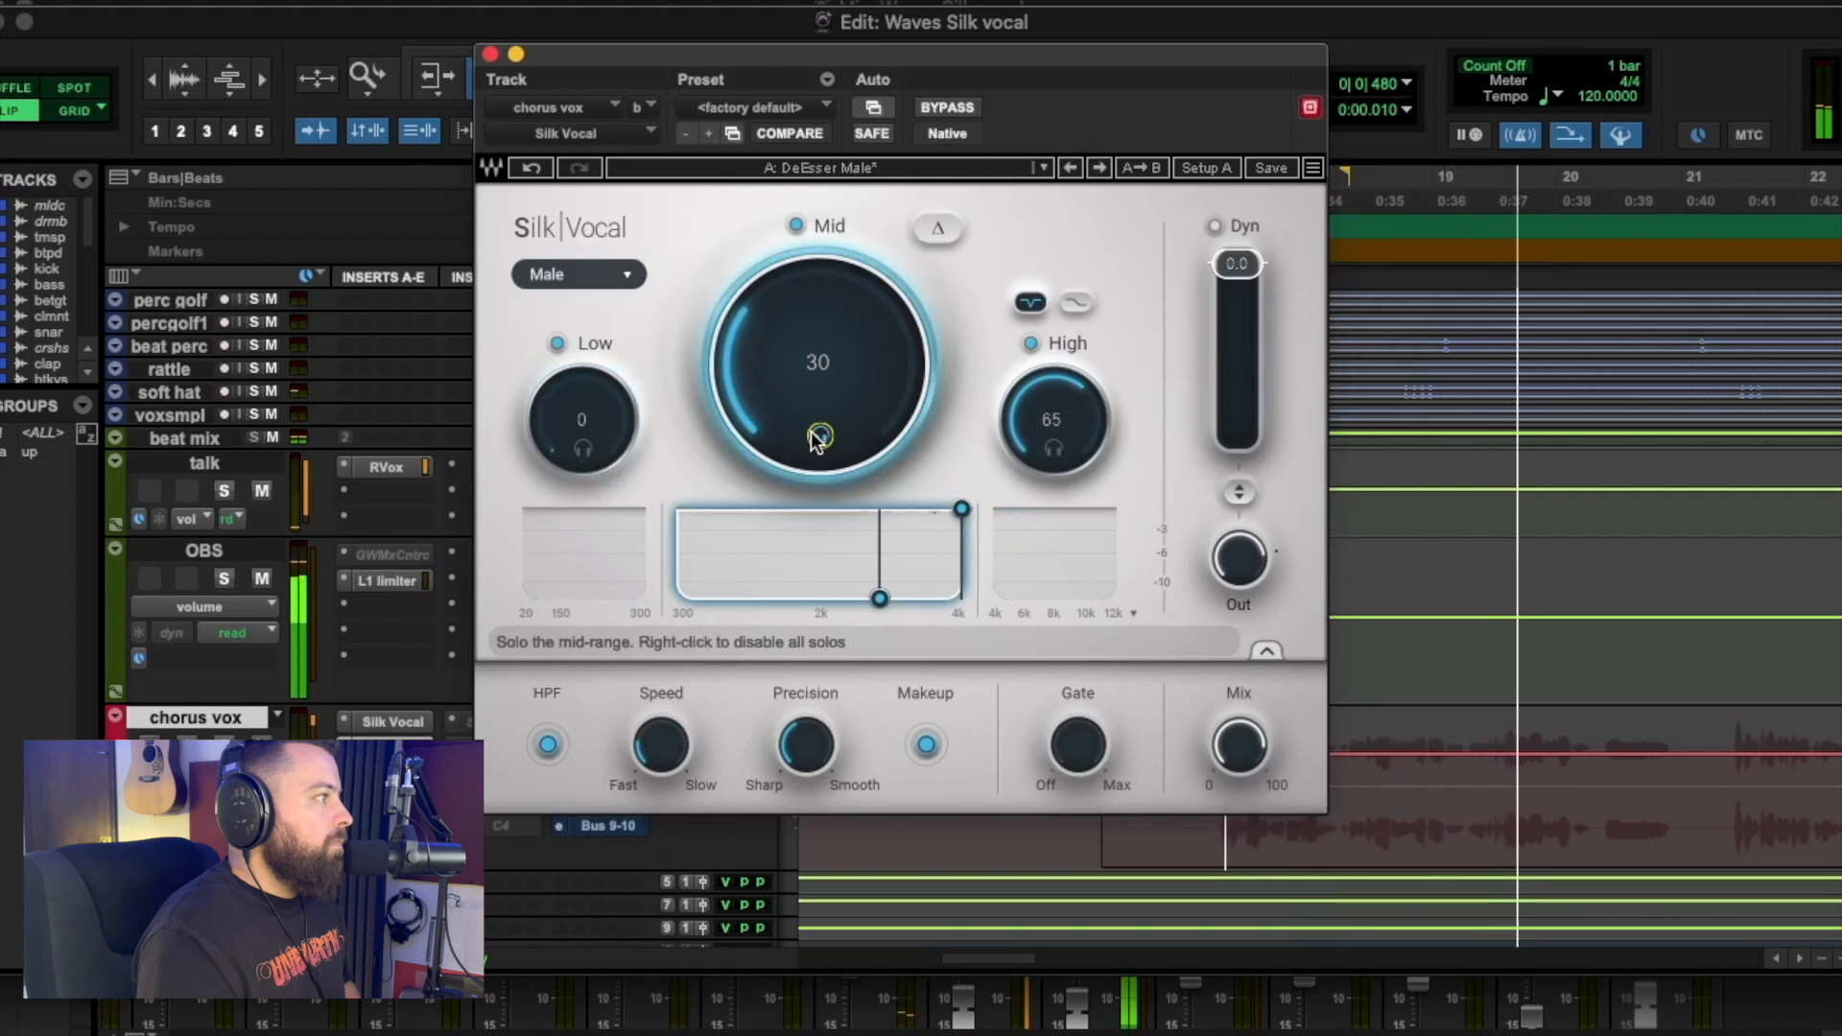
left_click(819, 437)
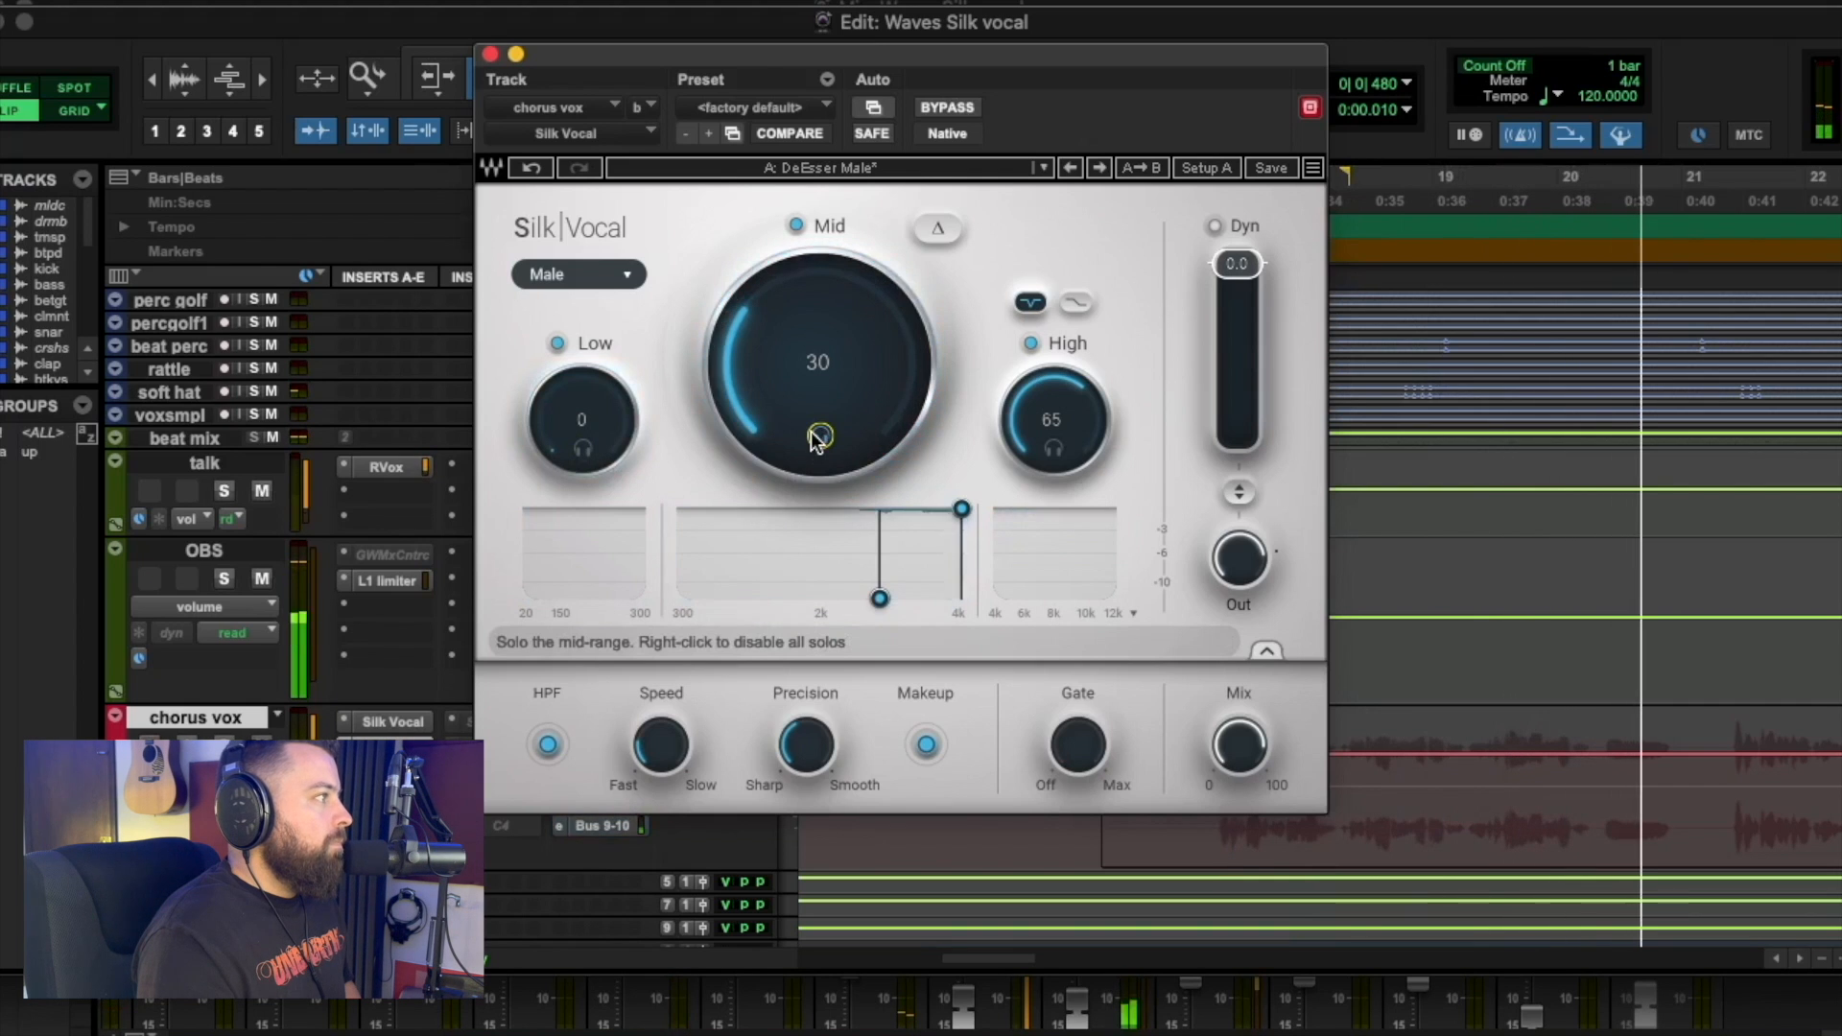
left_click(1054, 448)
left_click(1053, 447)
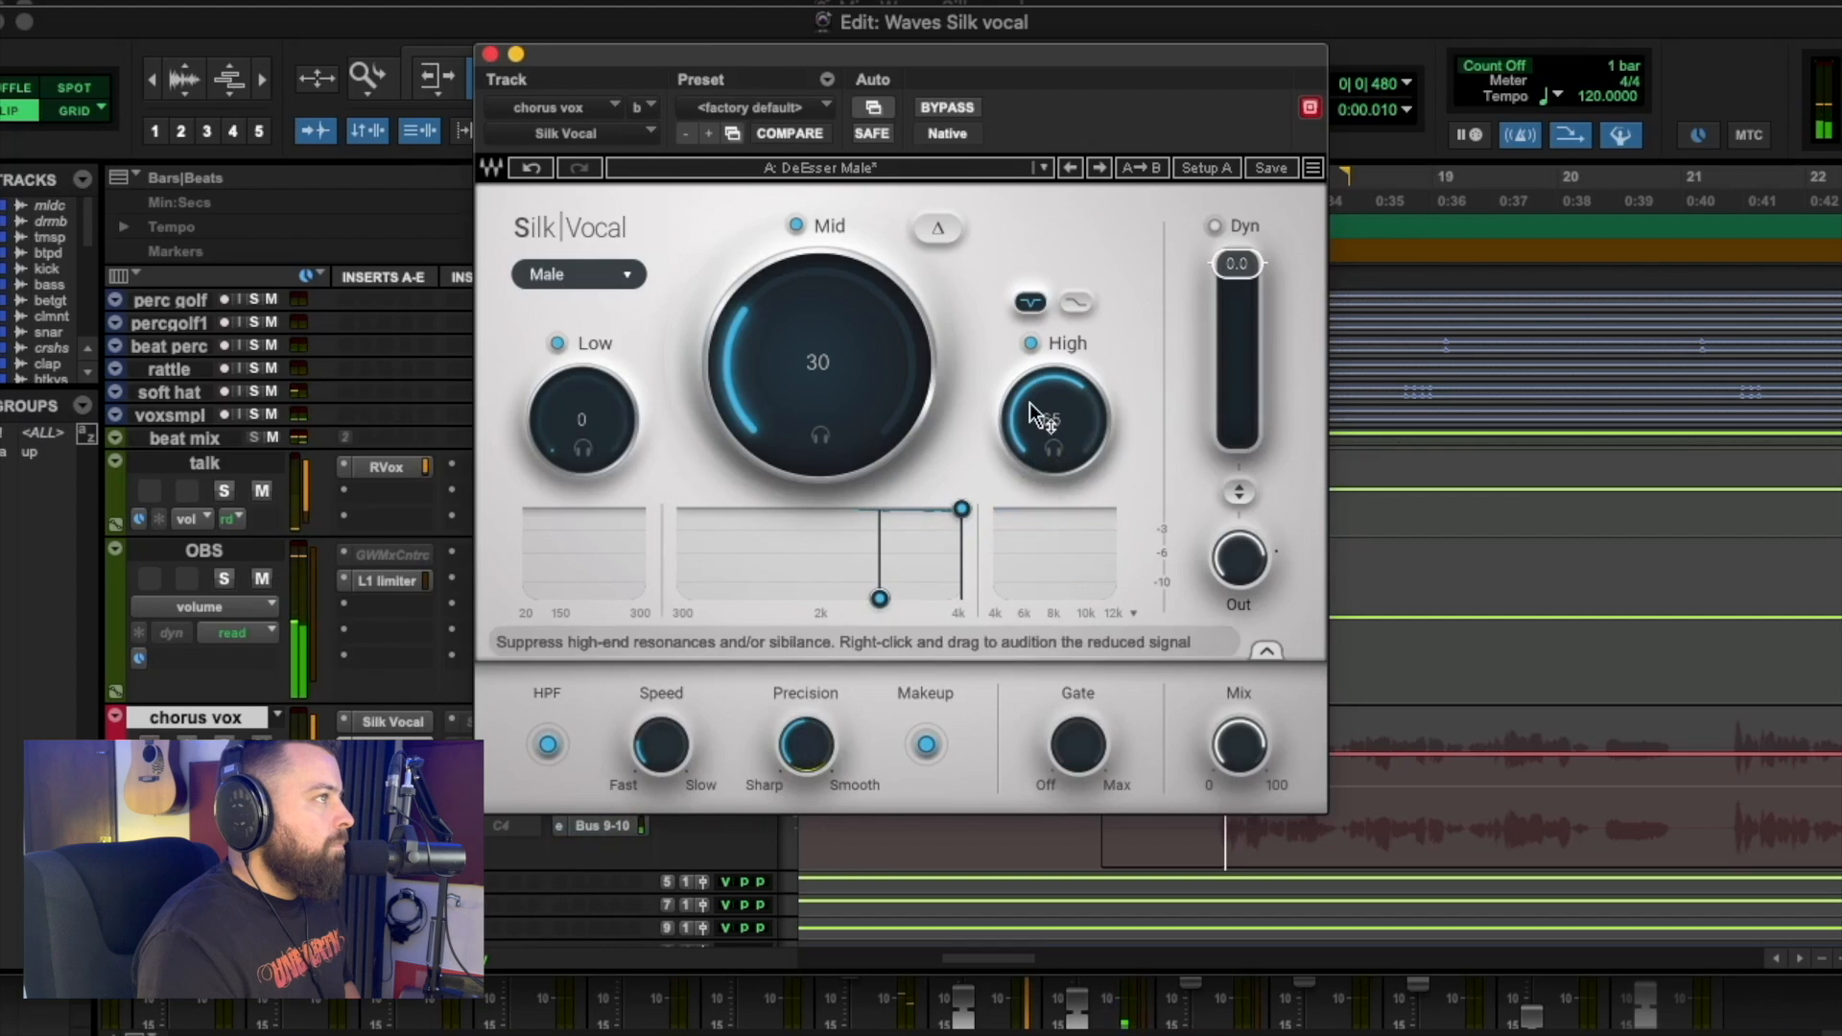
Audition only the signal removed by the second Silk Vocal, switching between the reduced and full signals.
left_click(940, 229)
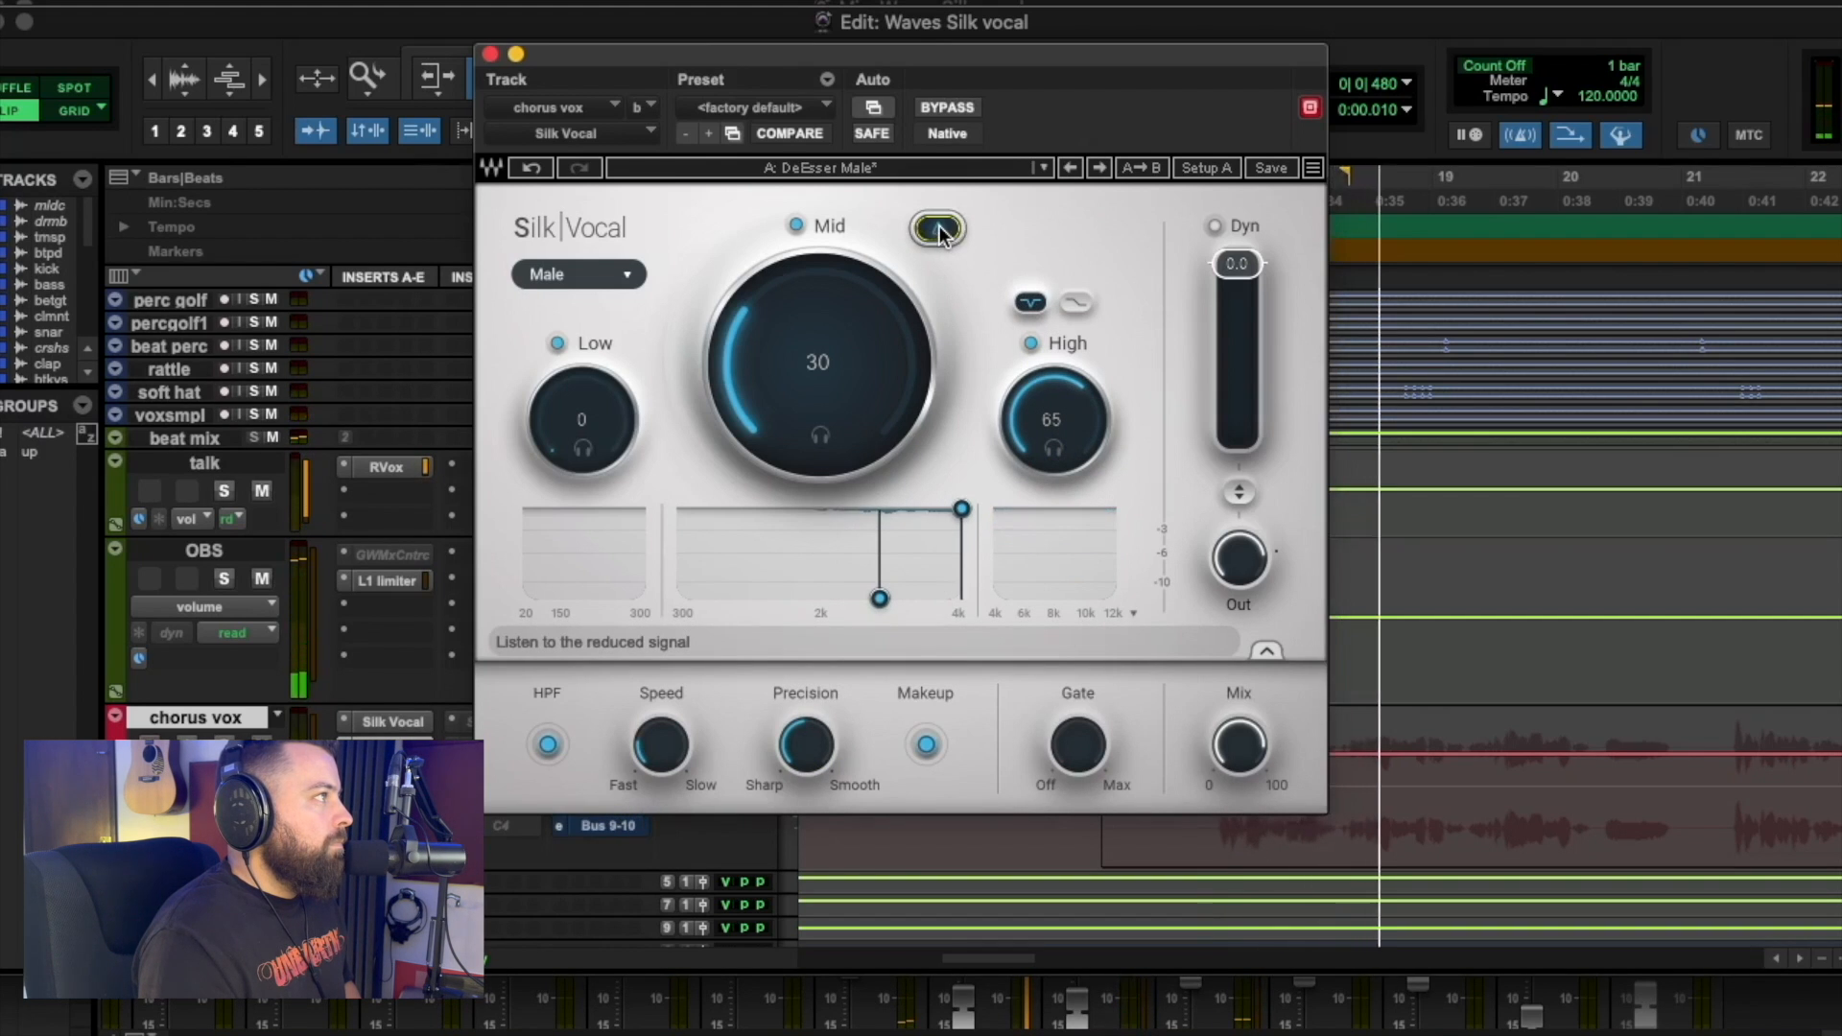
key("space")
left_click(939, 230)
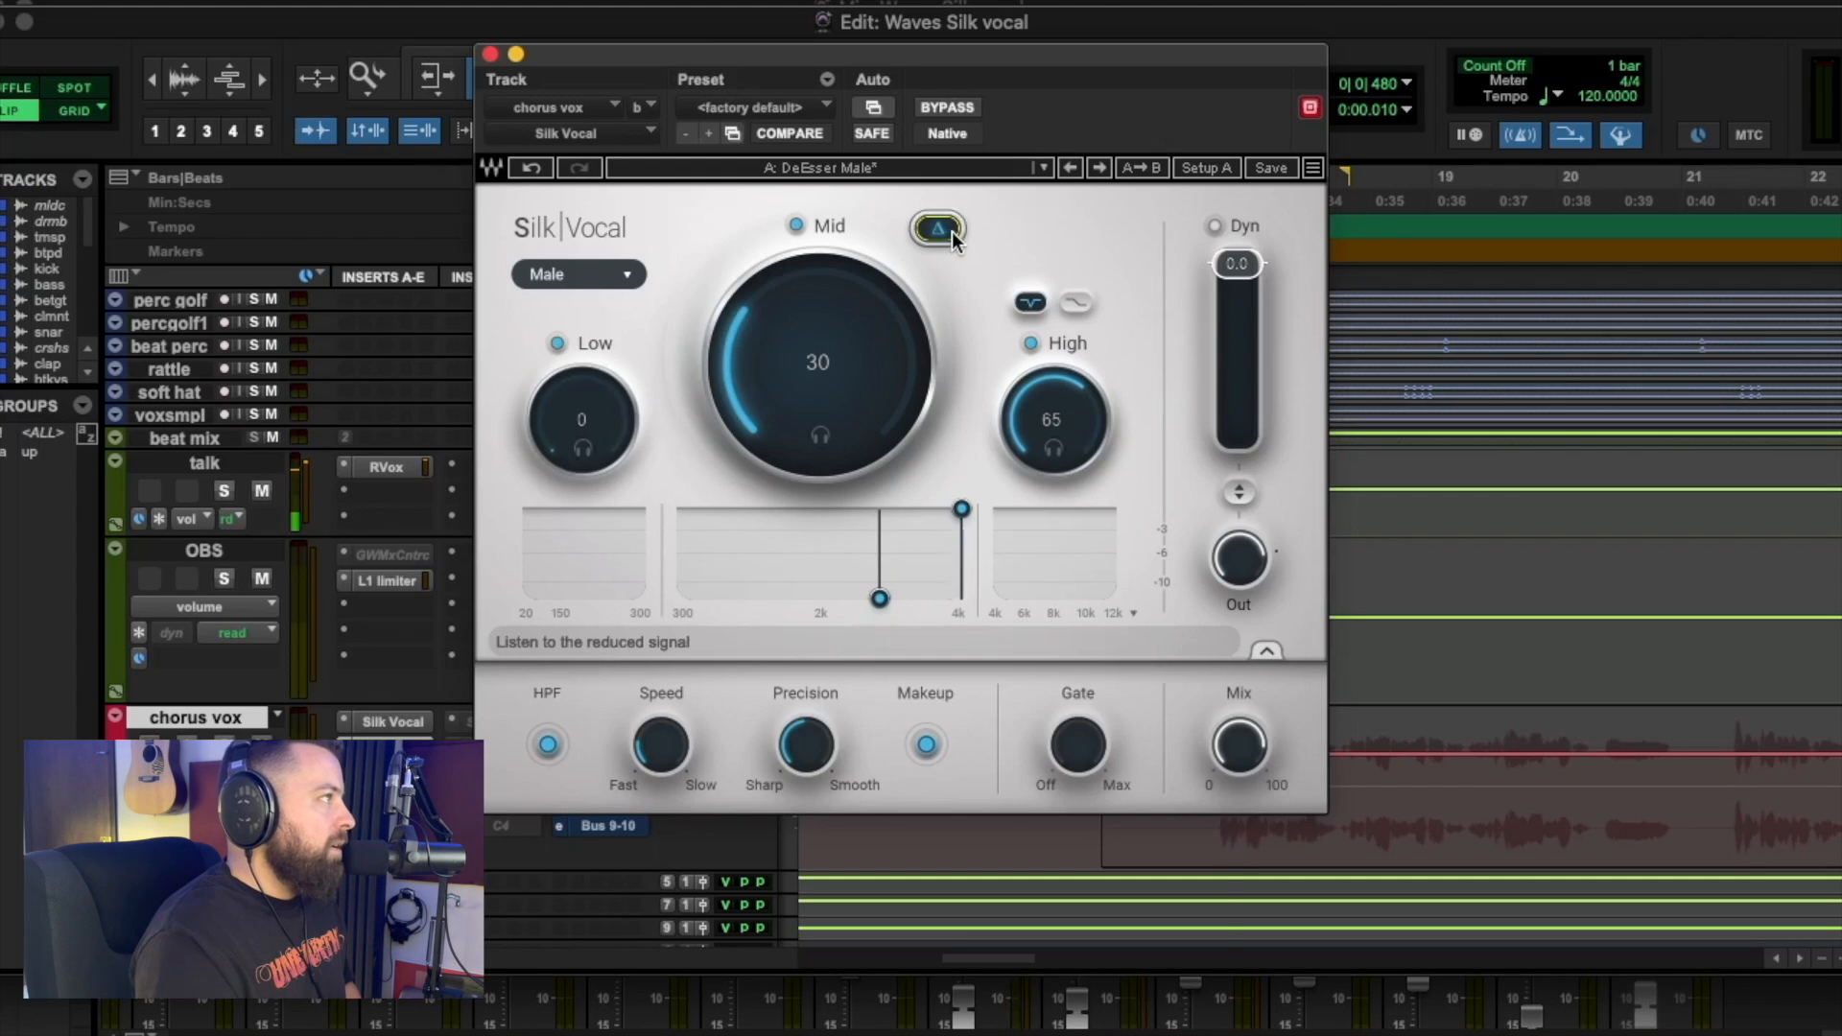
left_click(952, 232)
key("space")
left_click(942, 229)
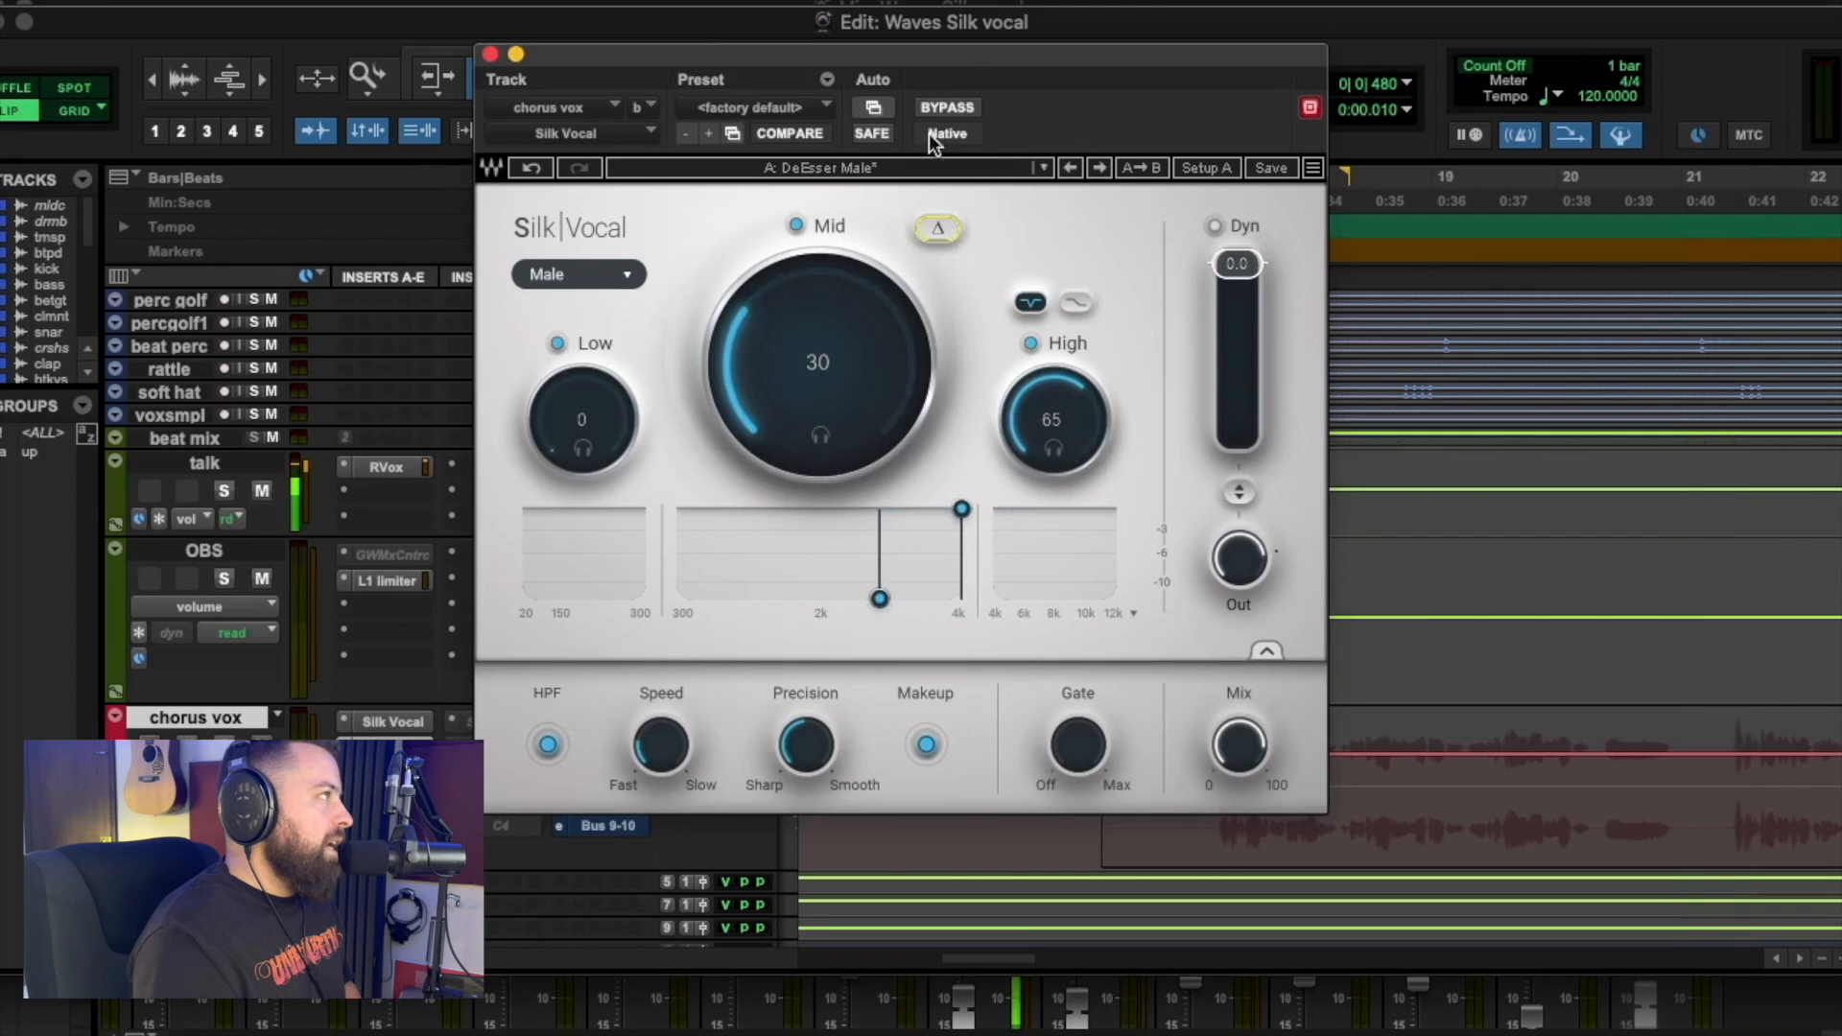
Open the first Silk Vocal on the chorus vox track and compare its reduced signal with the full signal during playback.
left_click_drag(947, 54, 913, 65)
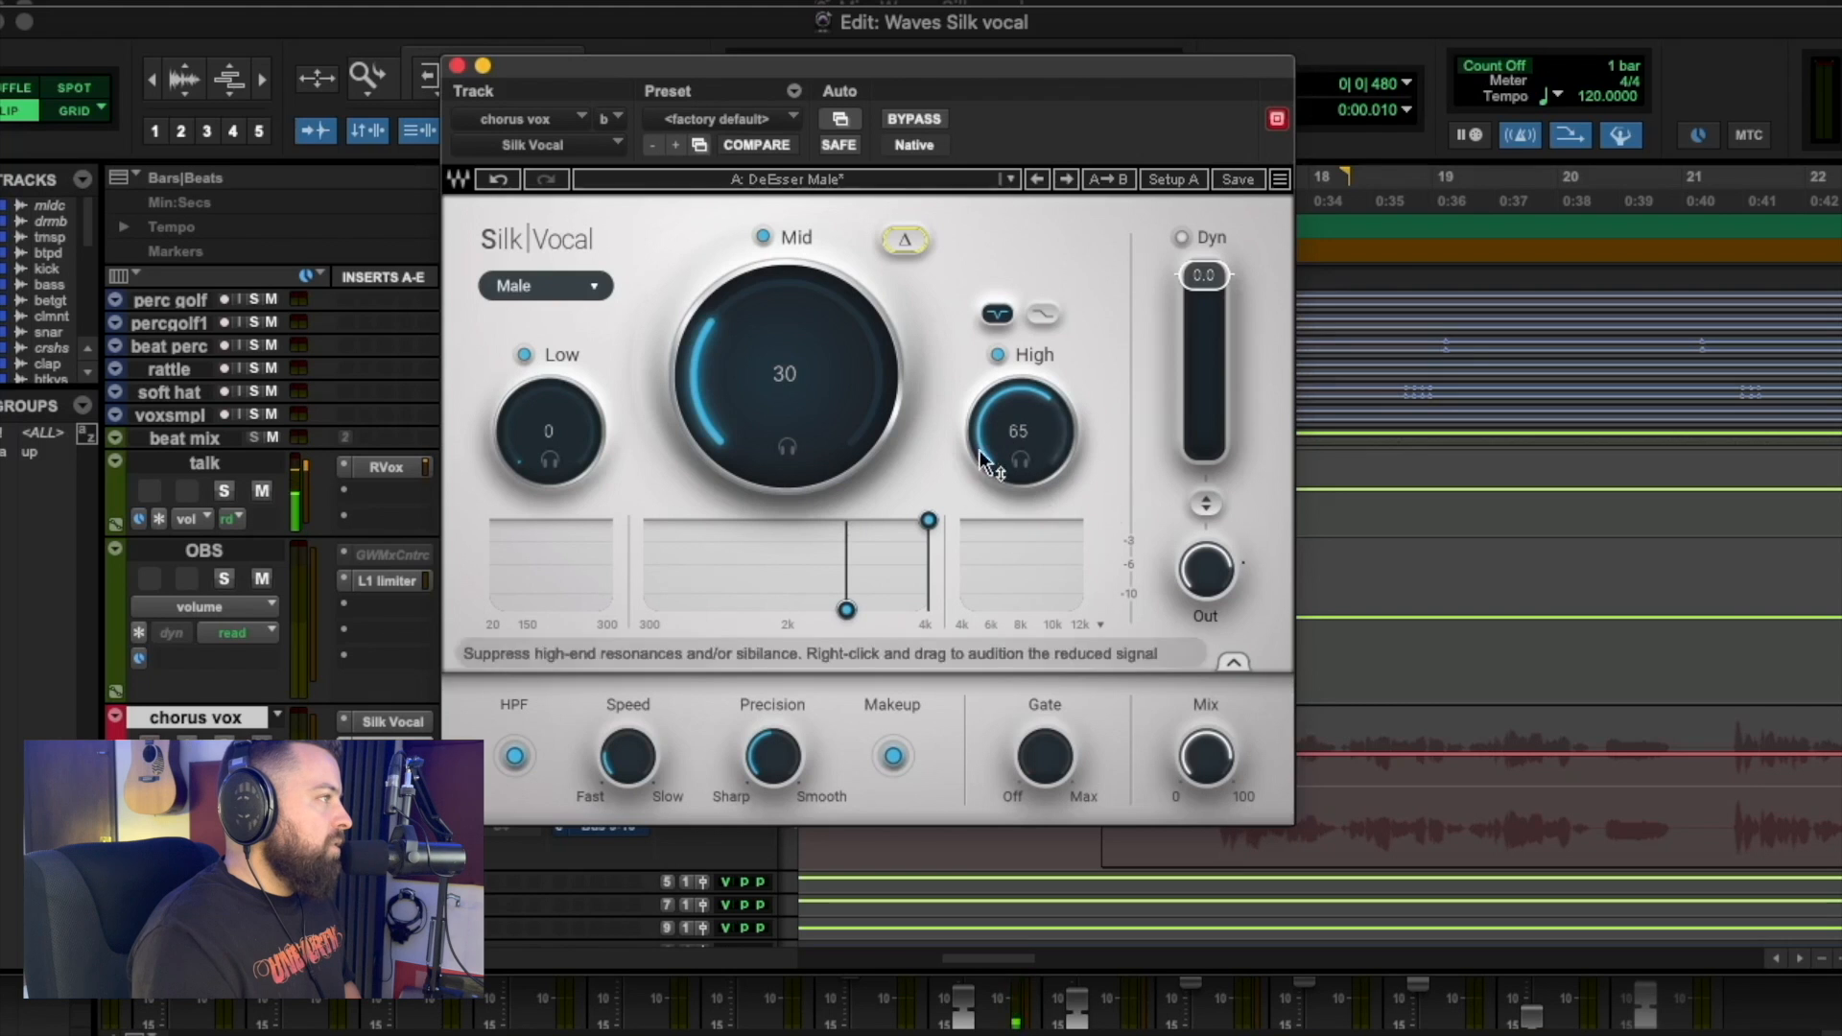
left_click(410, 726)
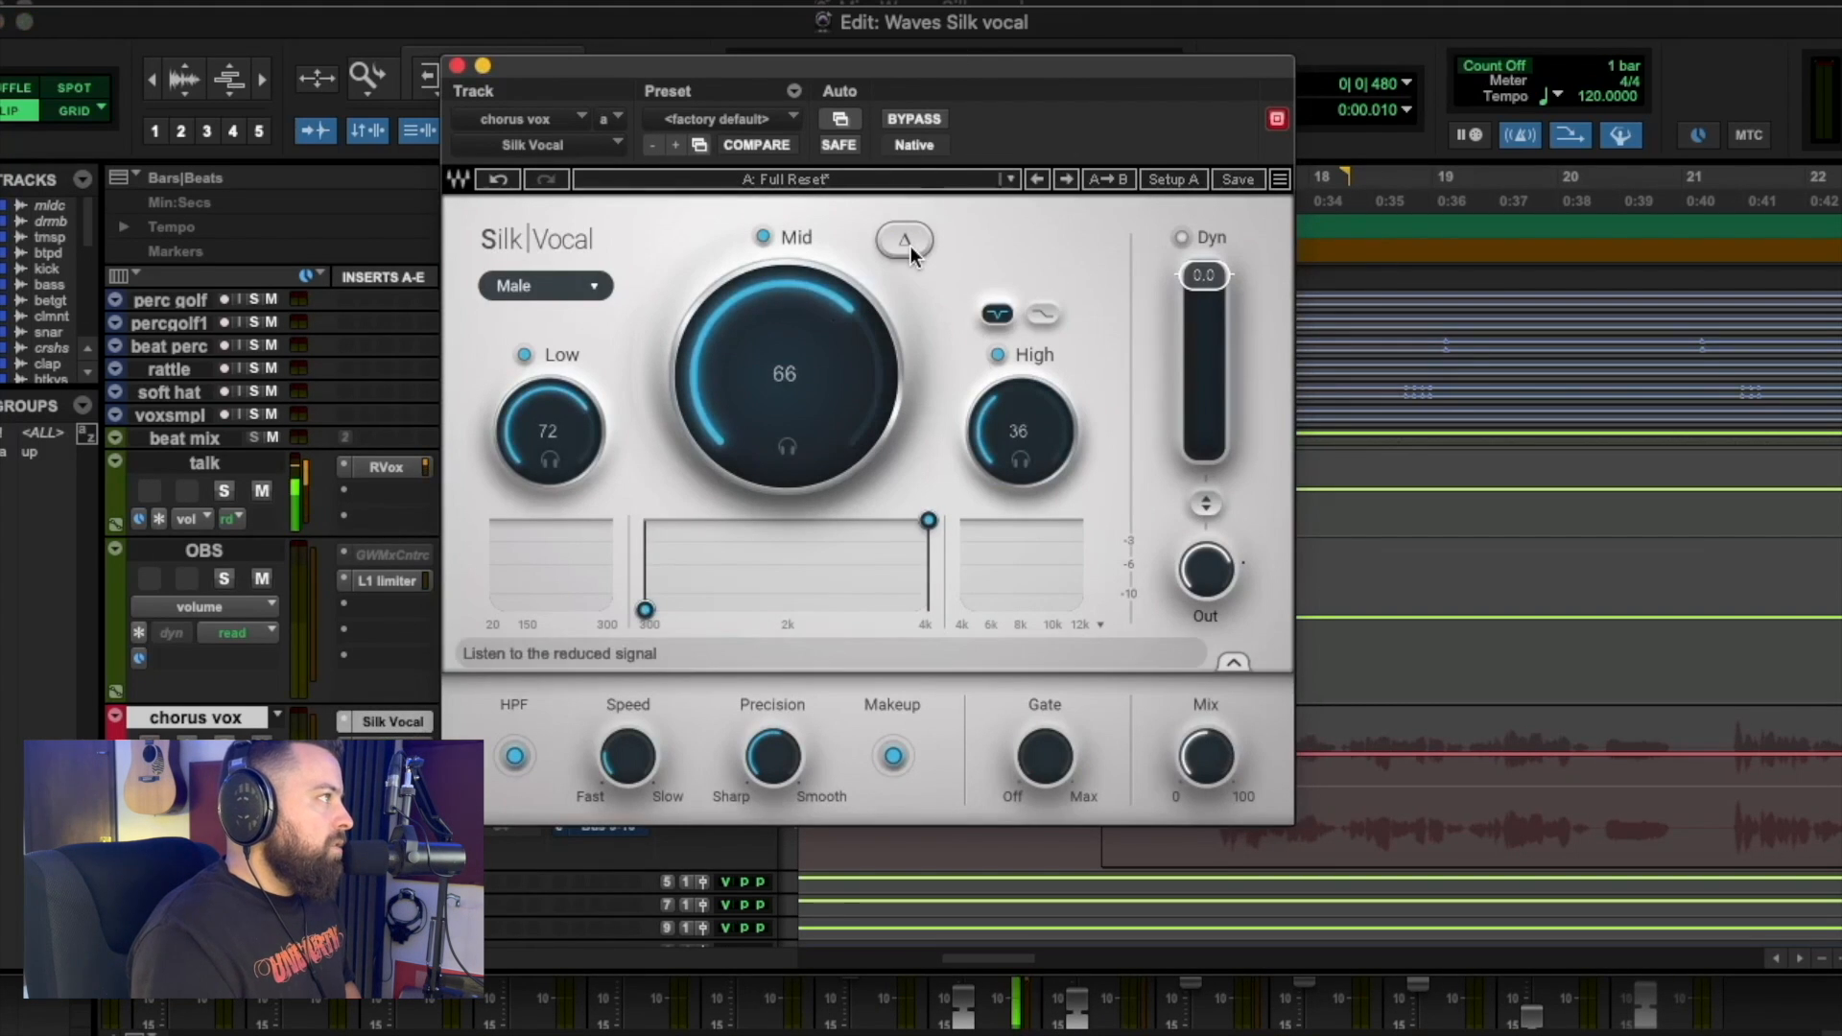
key("space")
left_click(906, 239)
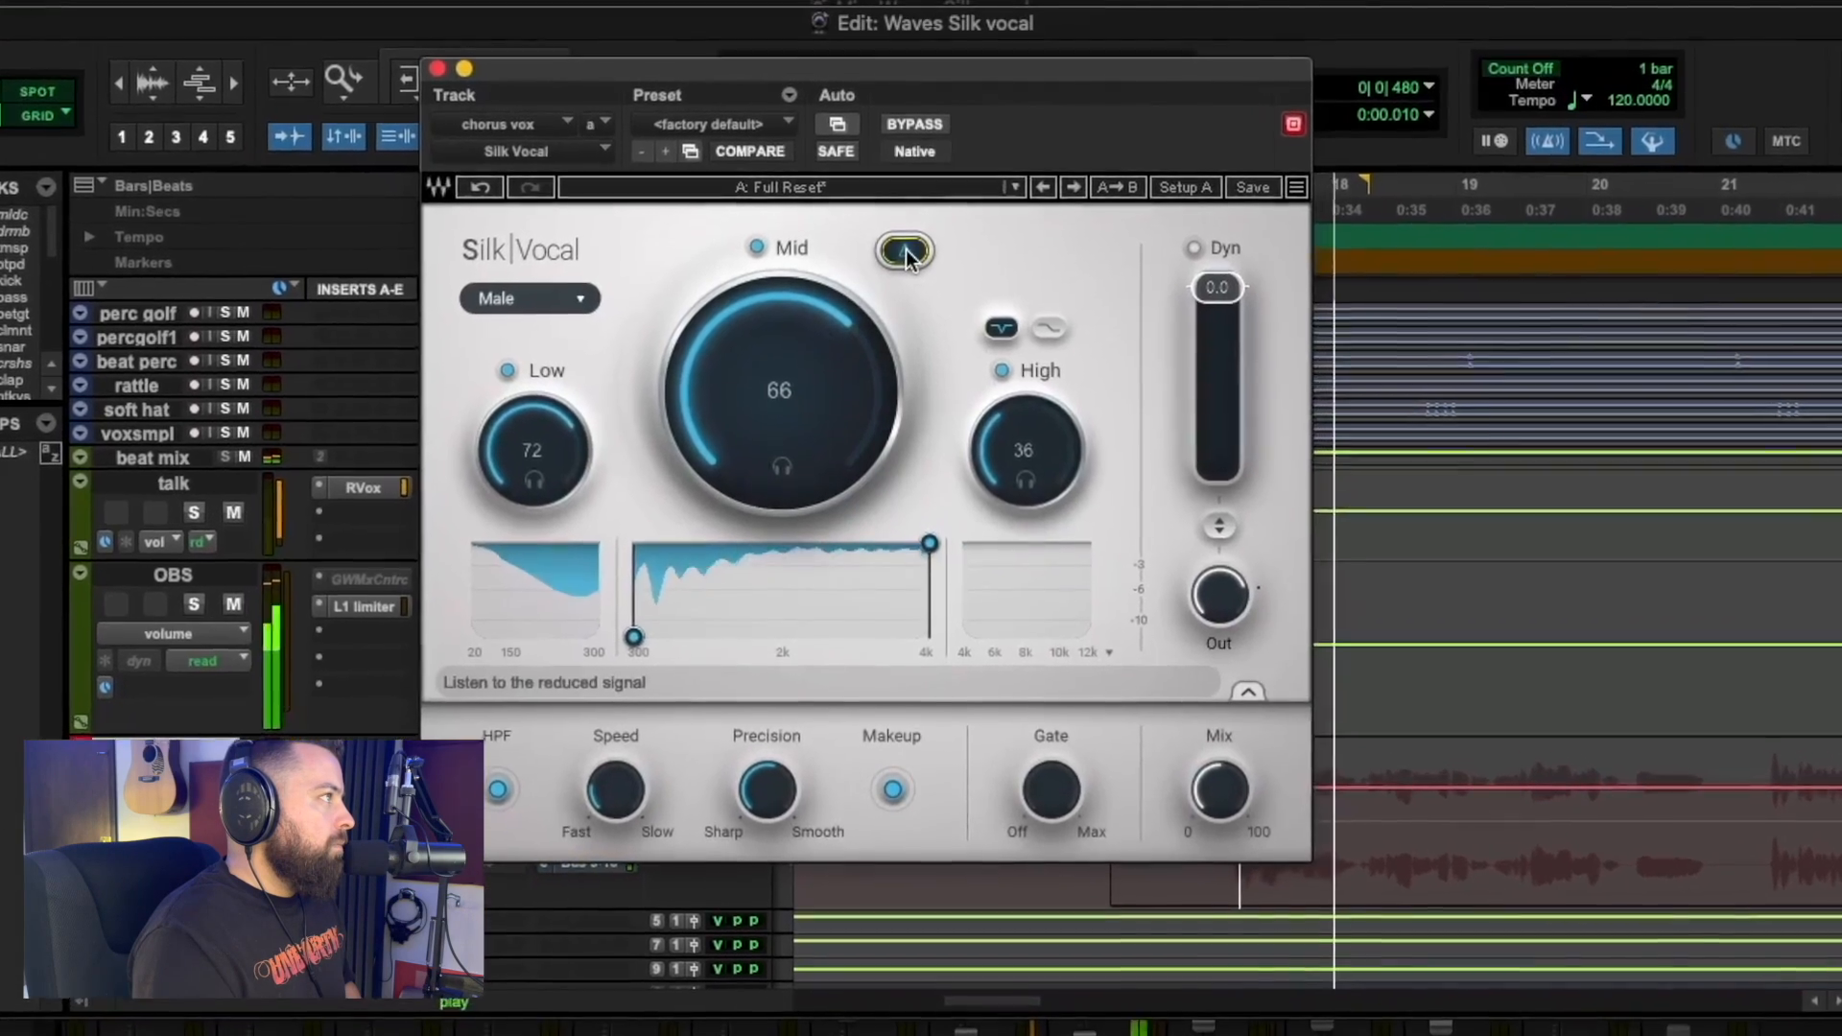
left_click(906, 253)
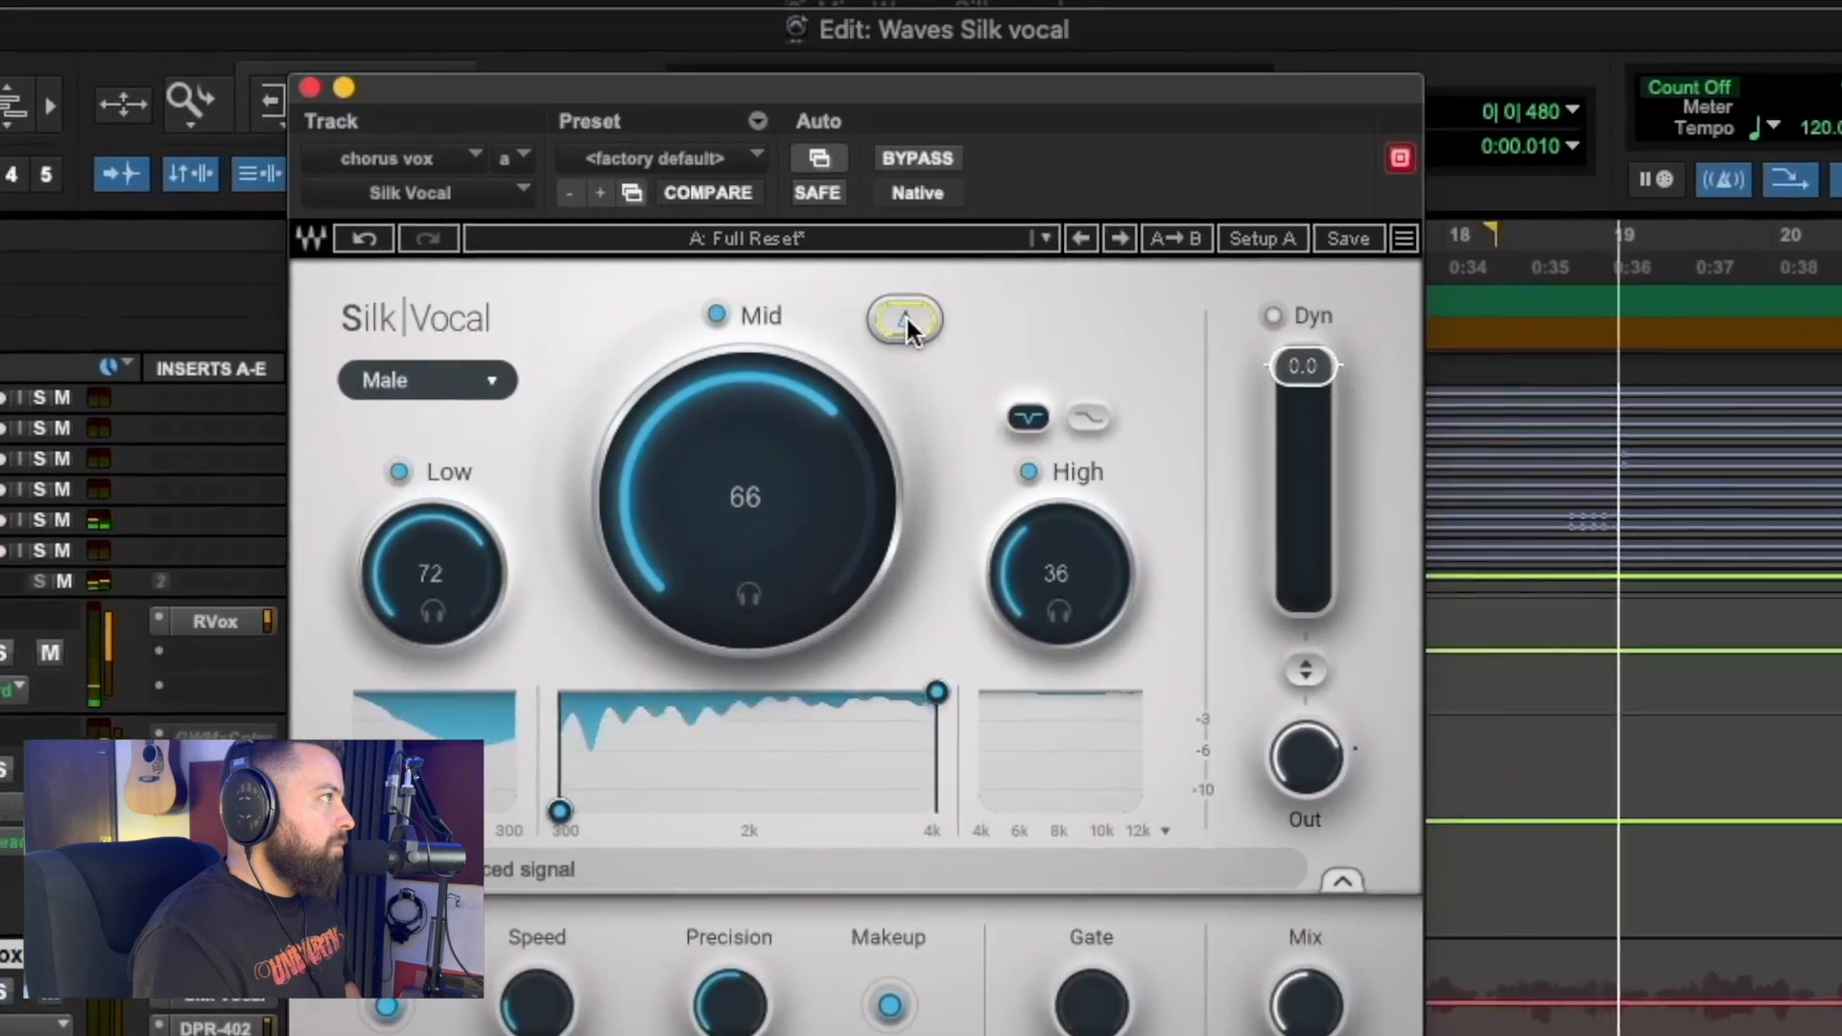
left_click(906, 322)
left_click(906, 322)
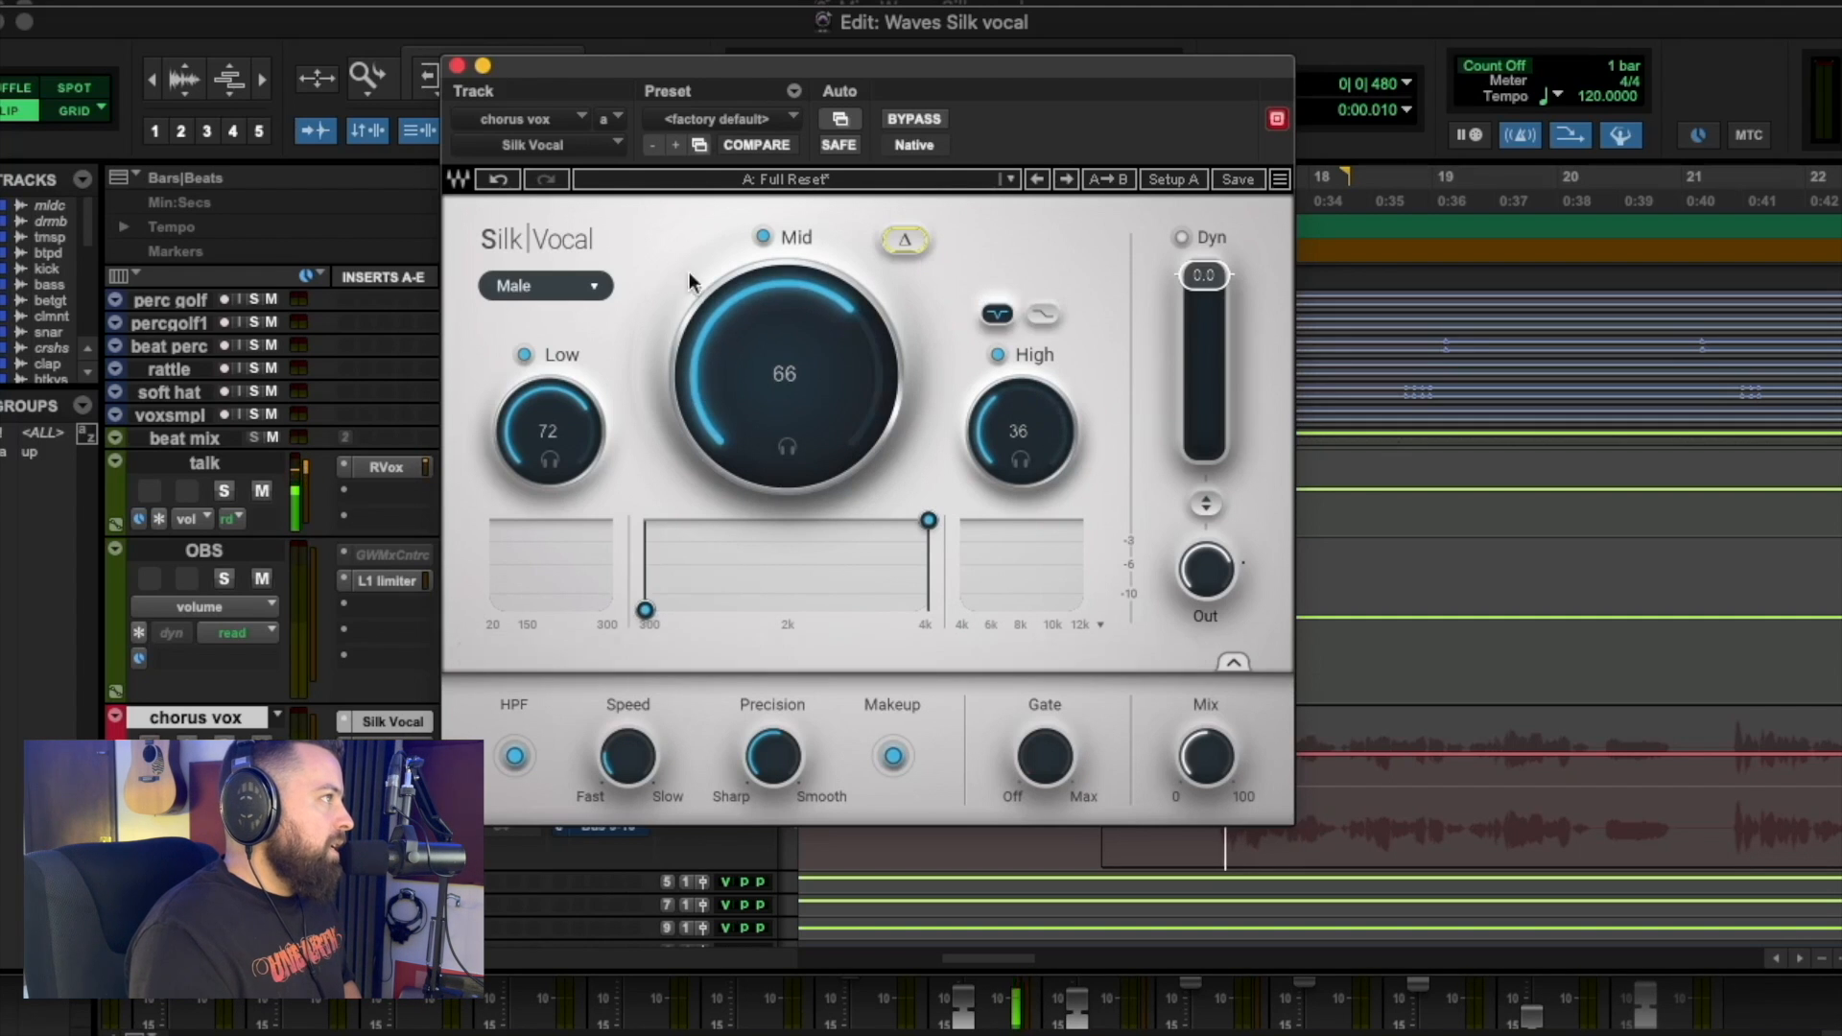
Review the second Silk Vocal and the LA-2A compressor on the chorus vox track, checking the compressor during playback, and close its window.
left_click(386, 748)
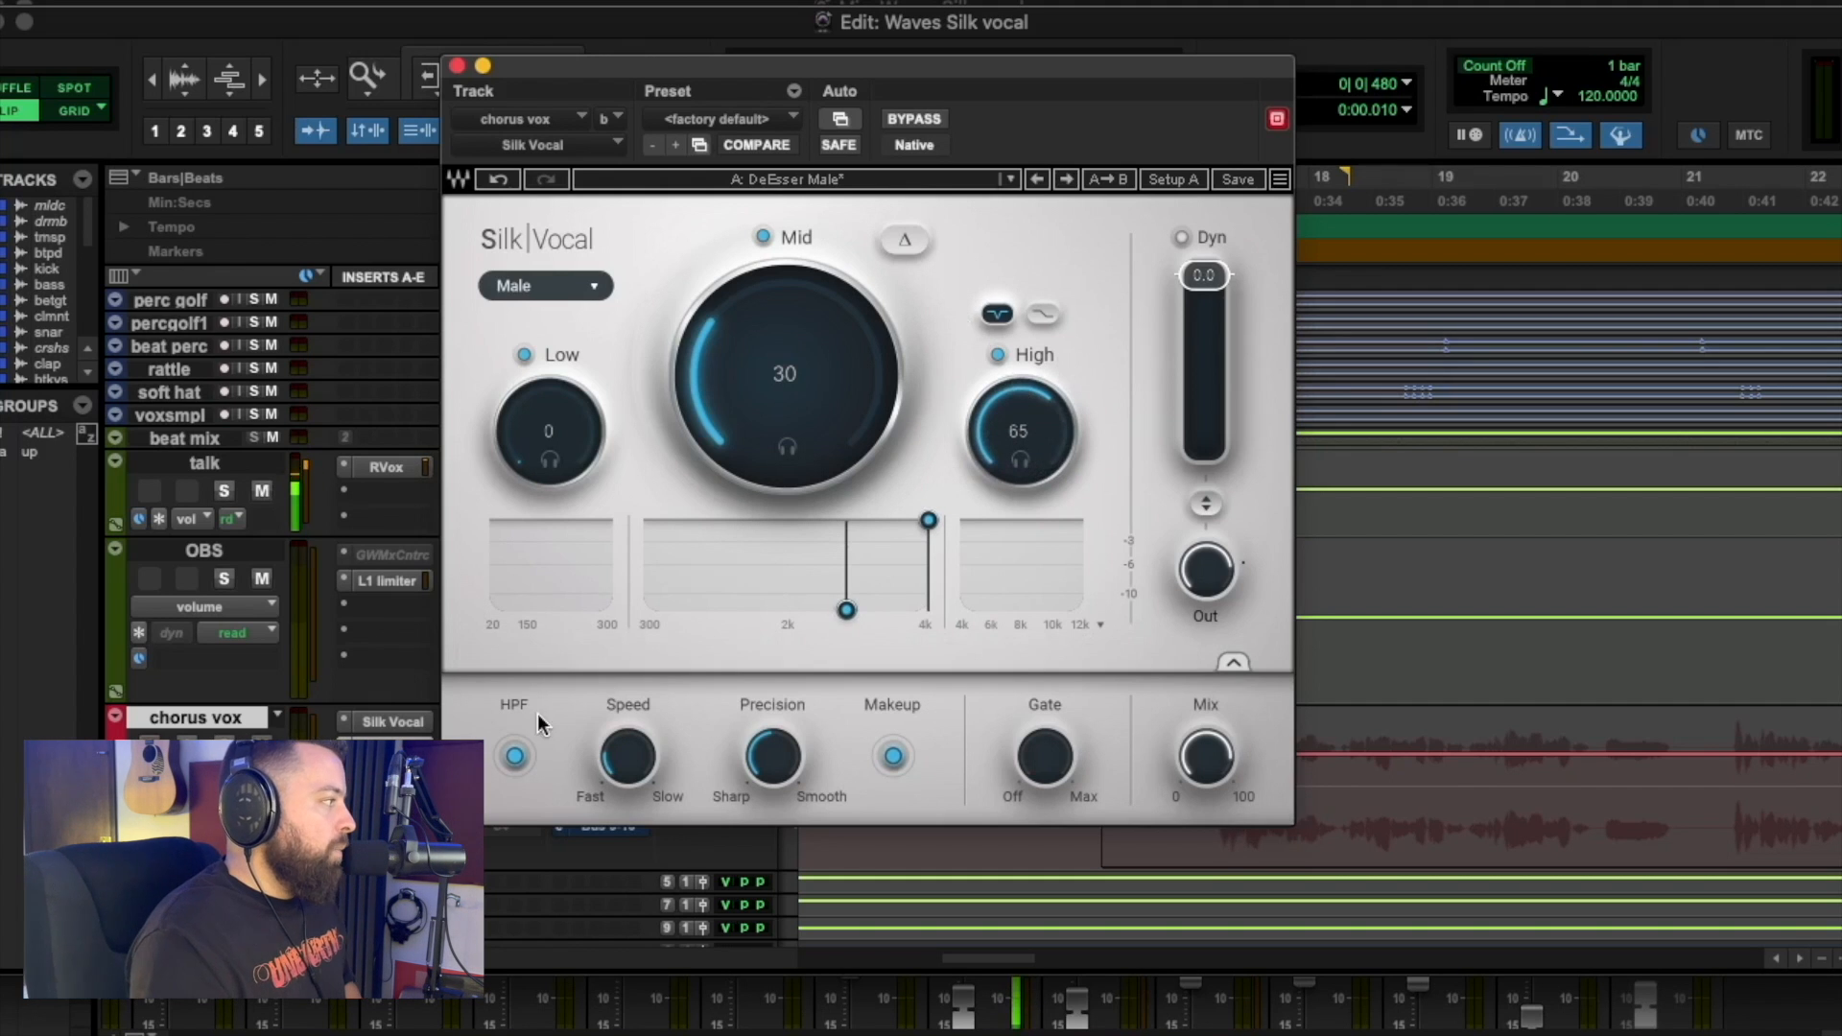
left_click(387, 748)
left_click(387, 773)
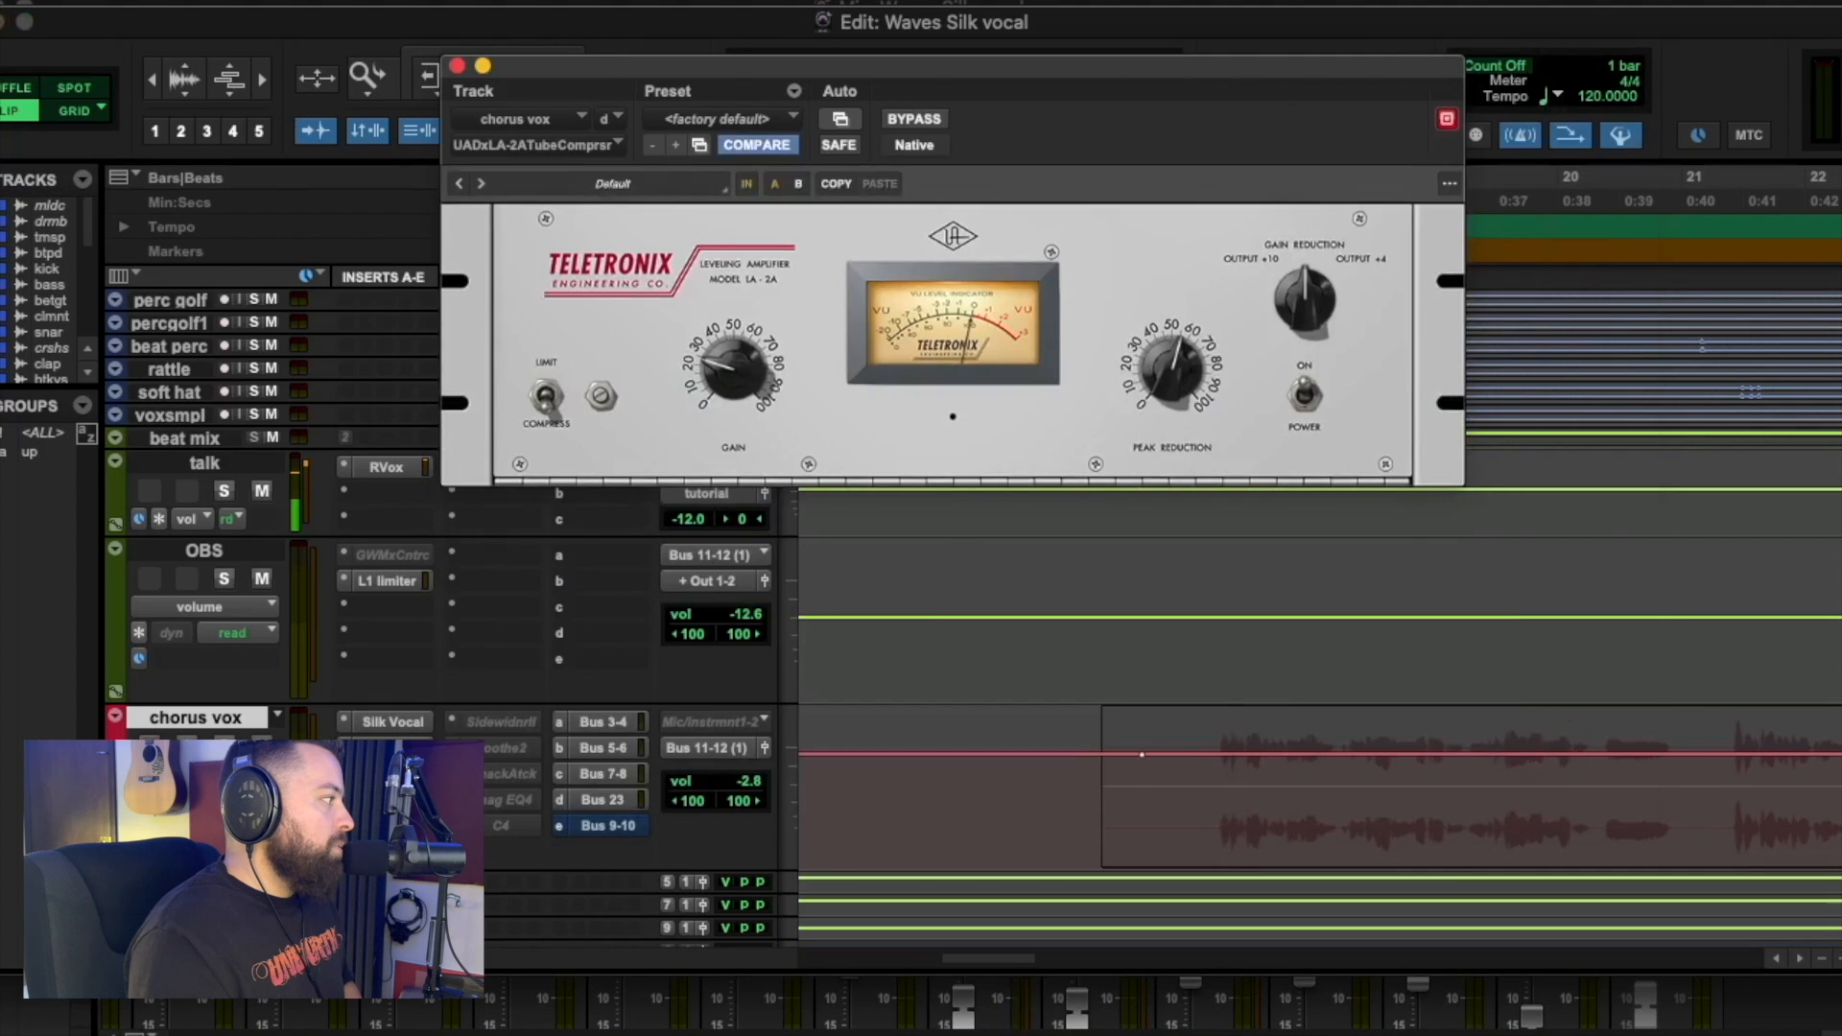
left_click(387, 799)
key("space")
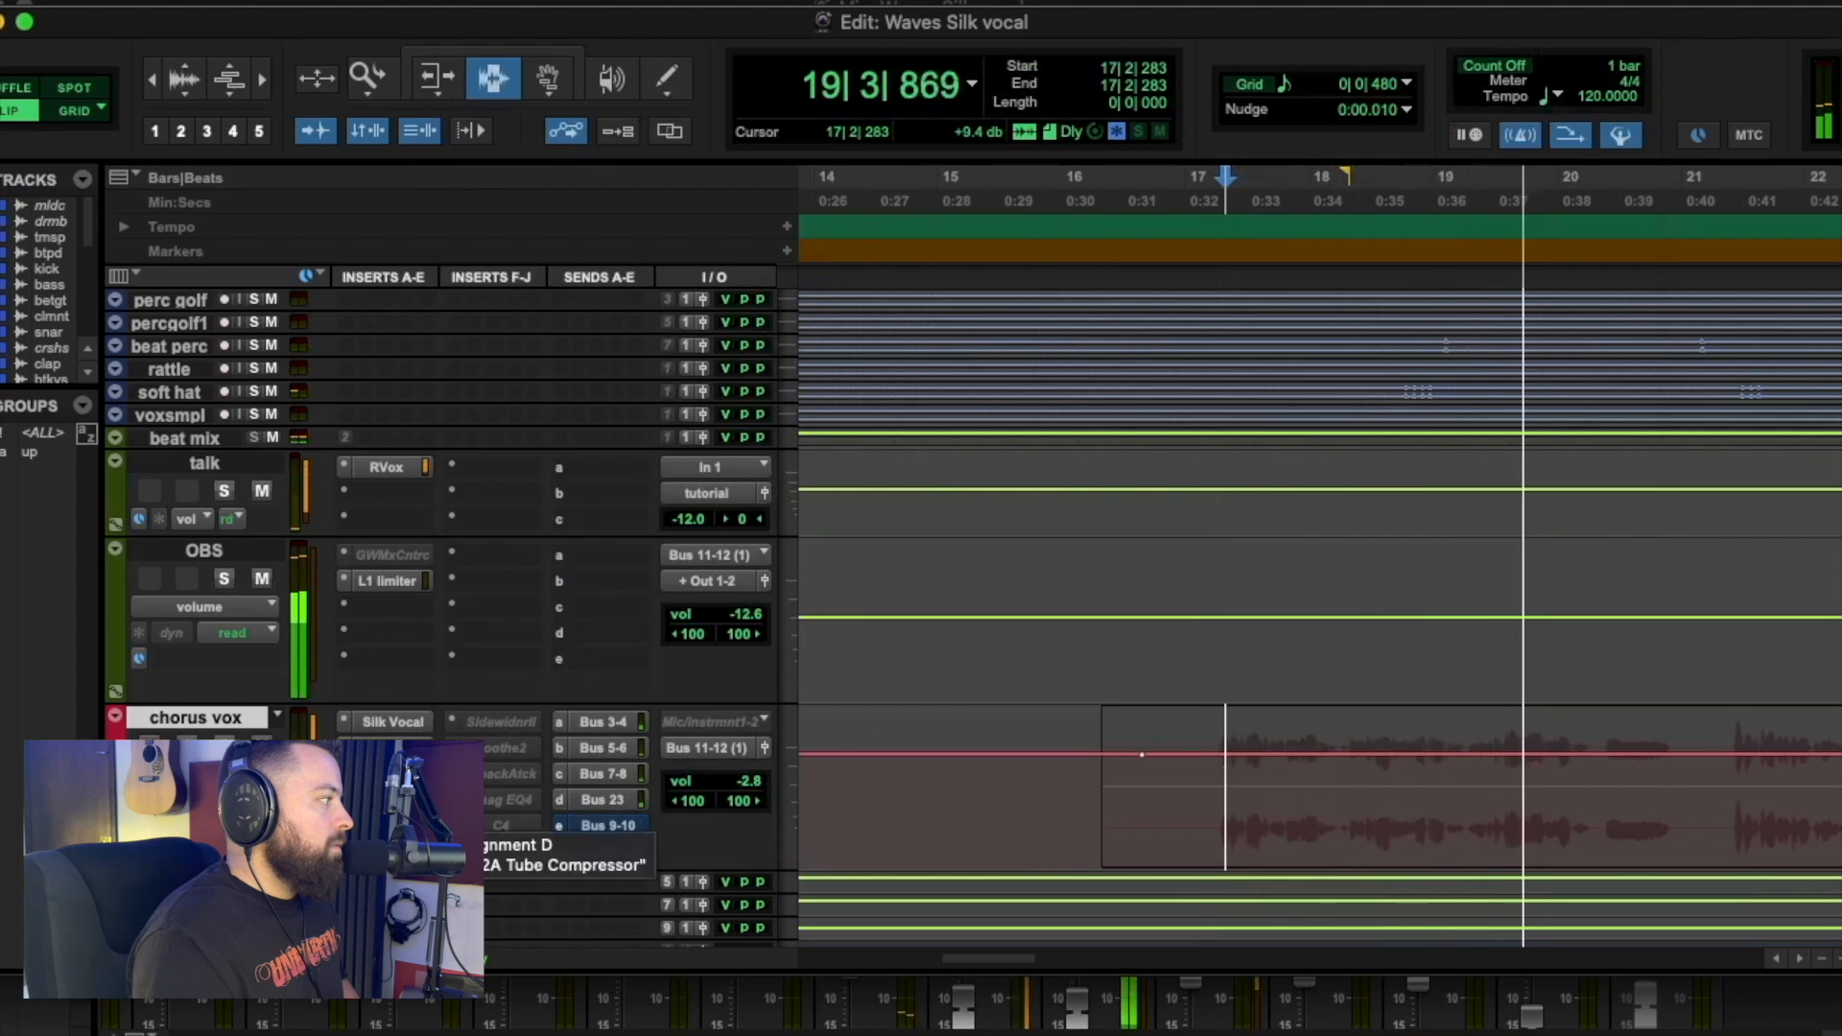
left_click(387, 799)
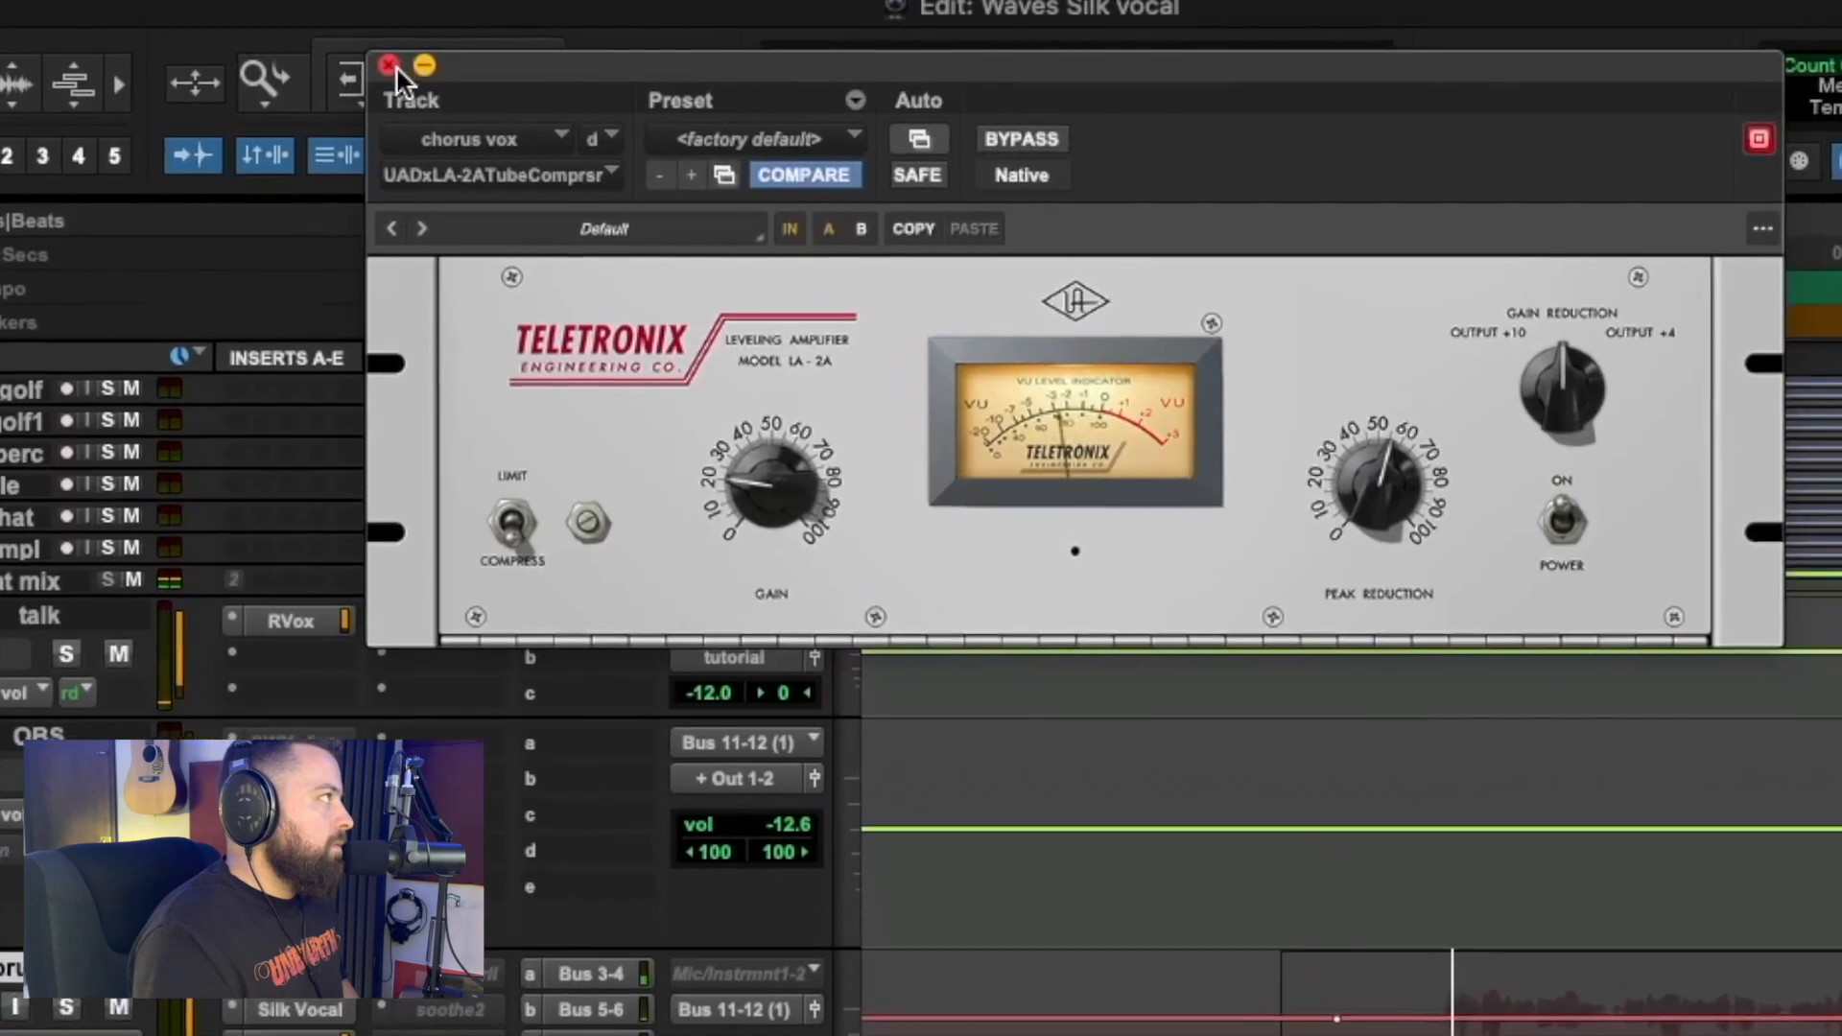
left_click(406, 64)
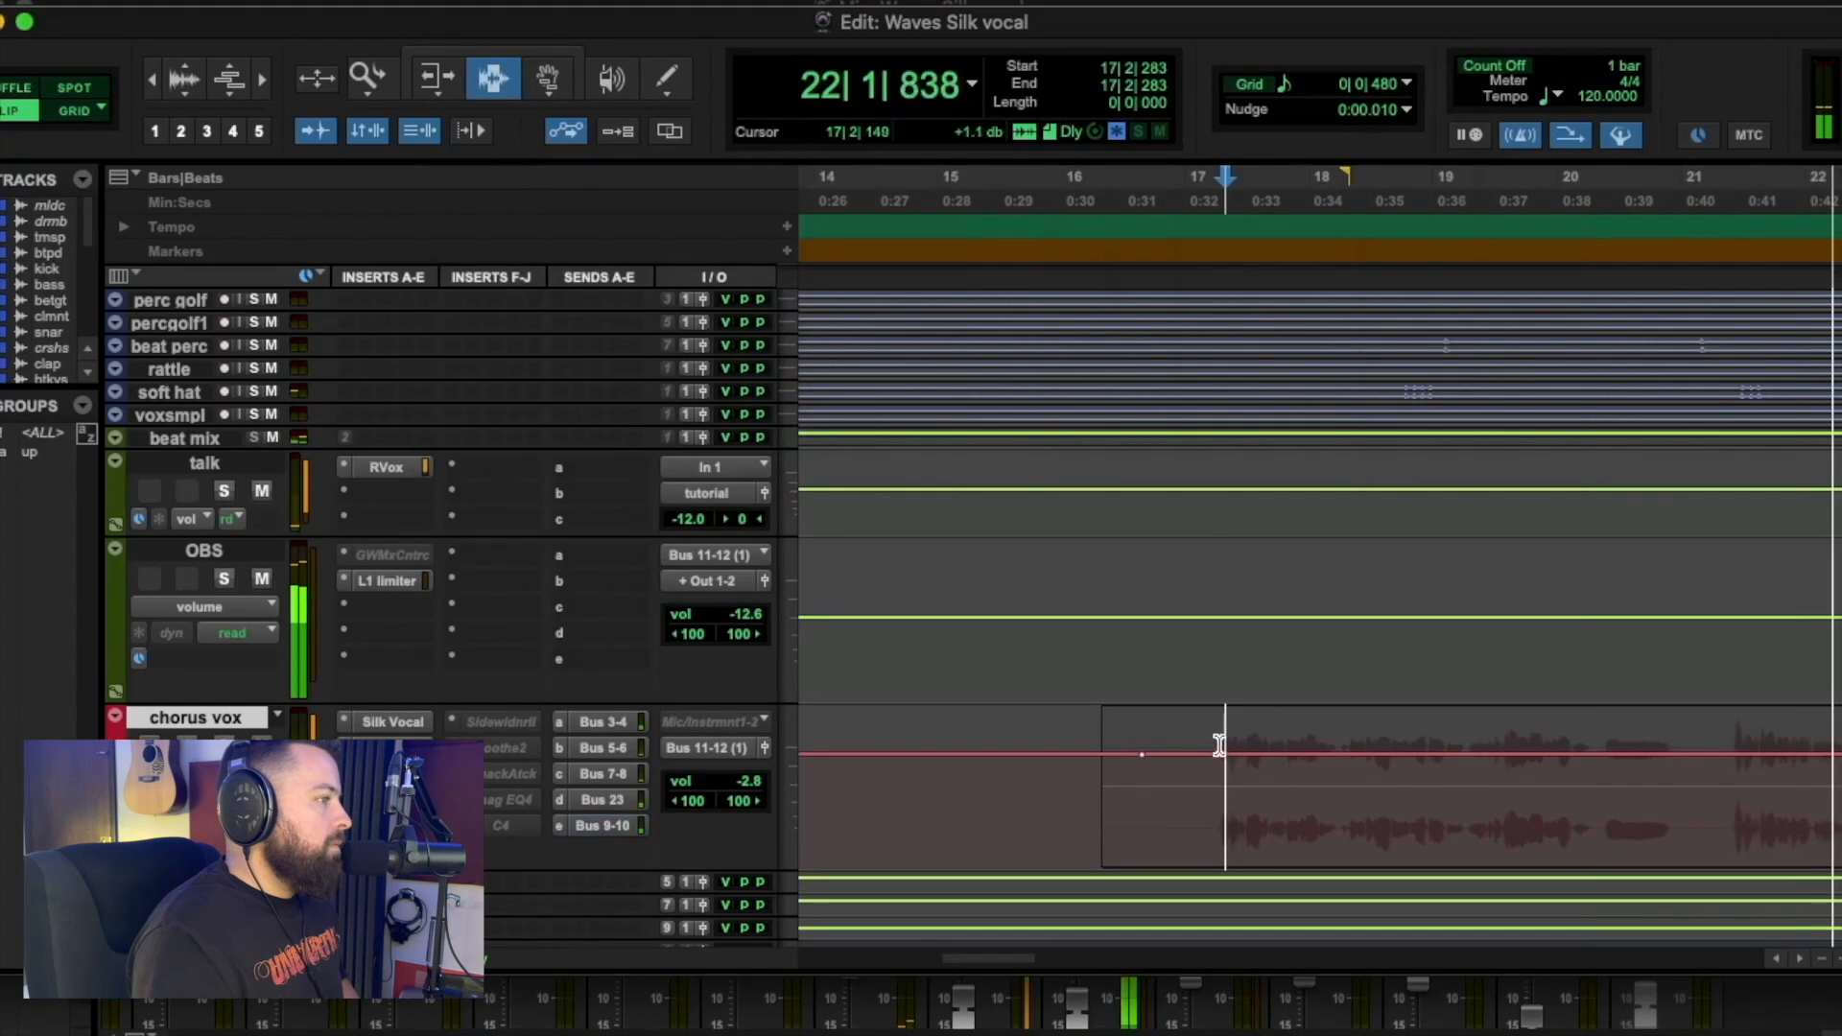
Play the chorus vocal from 17|1|841, bypassing and re-enabling the Silk Vocal insert to compare the sound.
left_click(1214, 734)
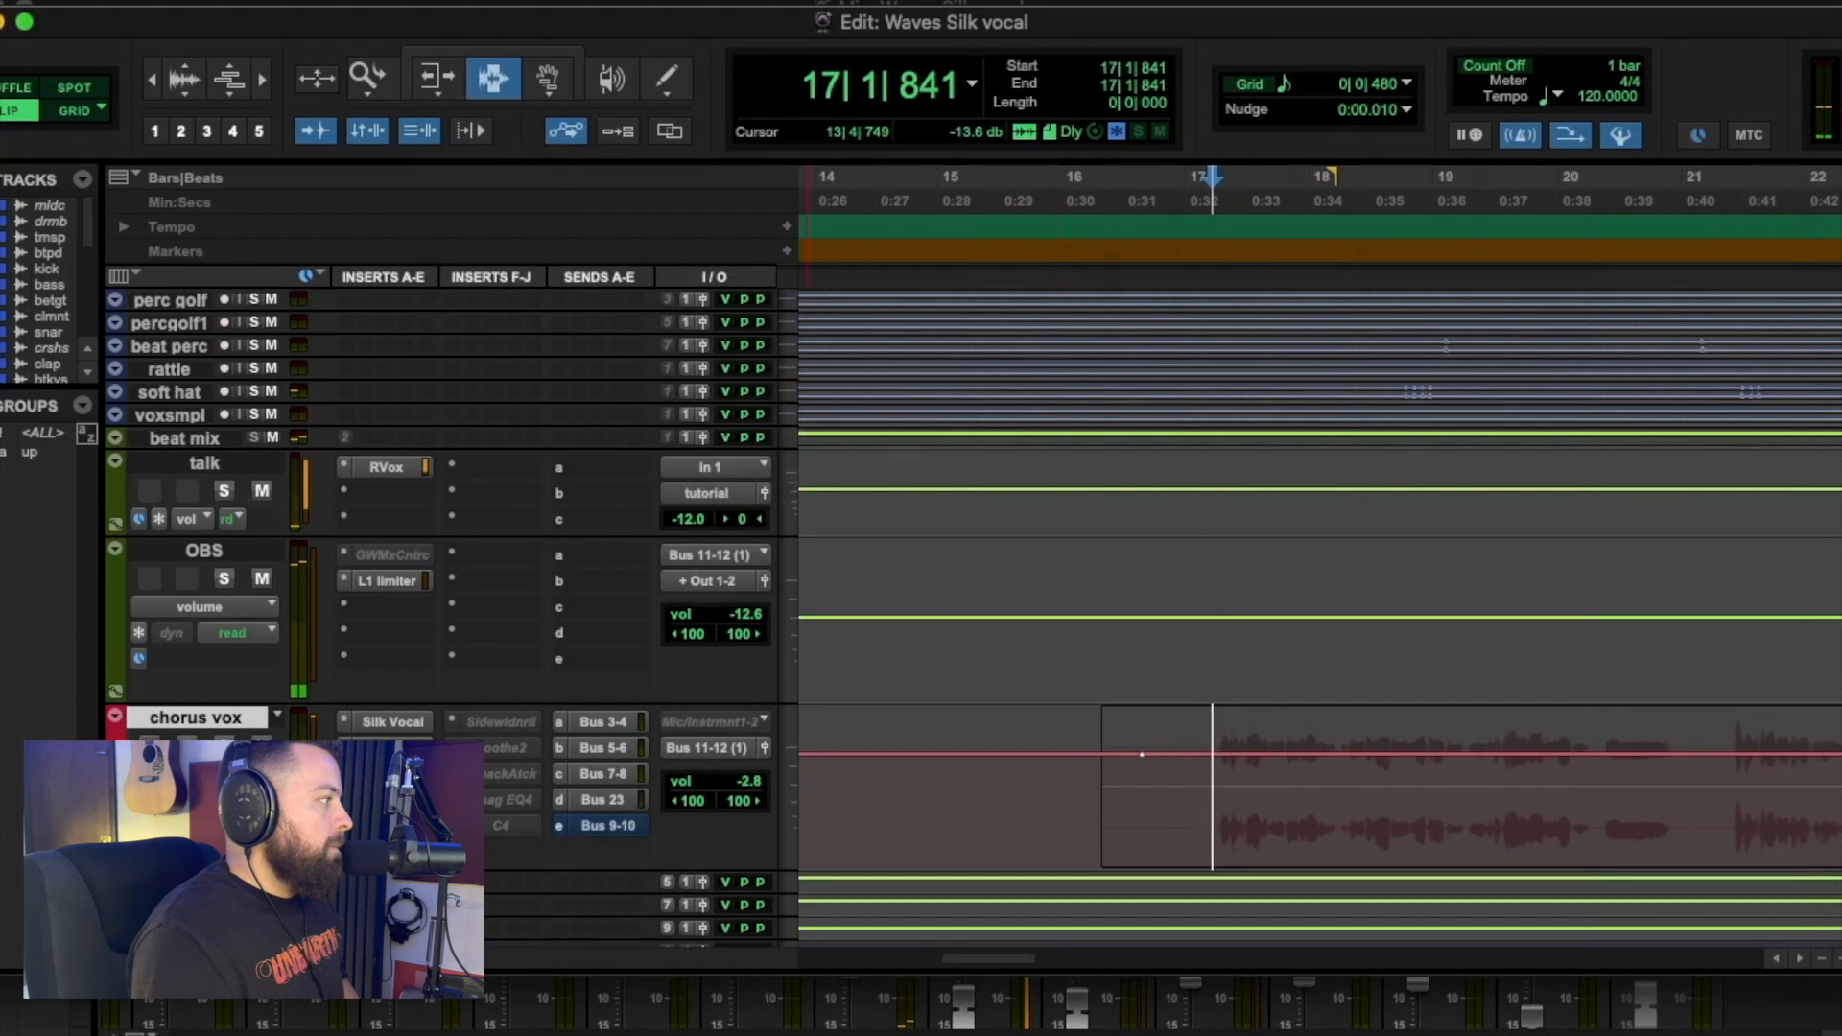
key("space")
left_click(393, 726, "super")
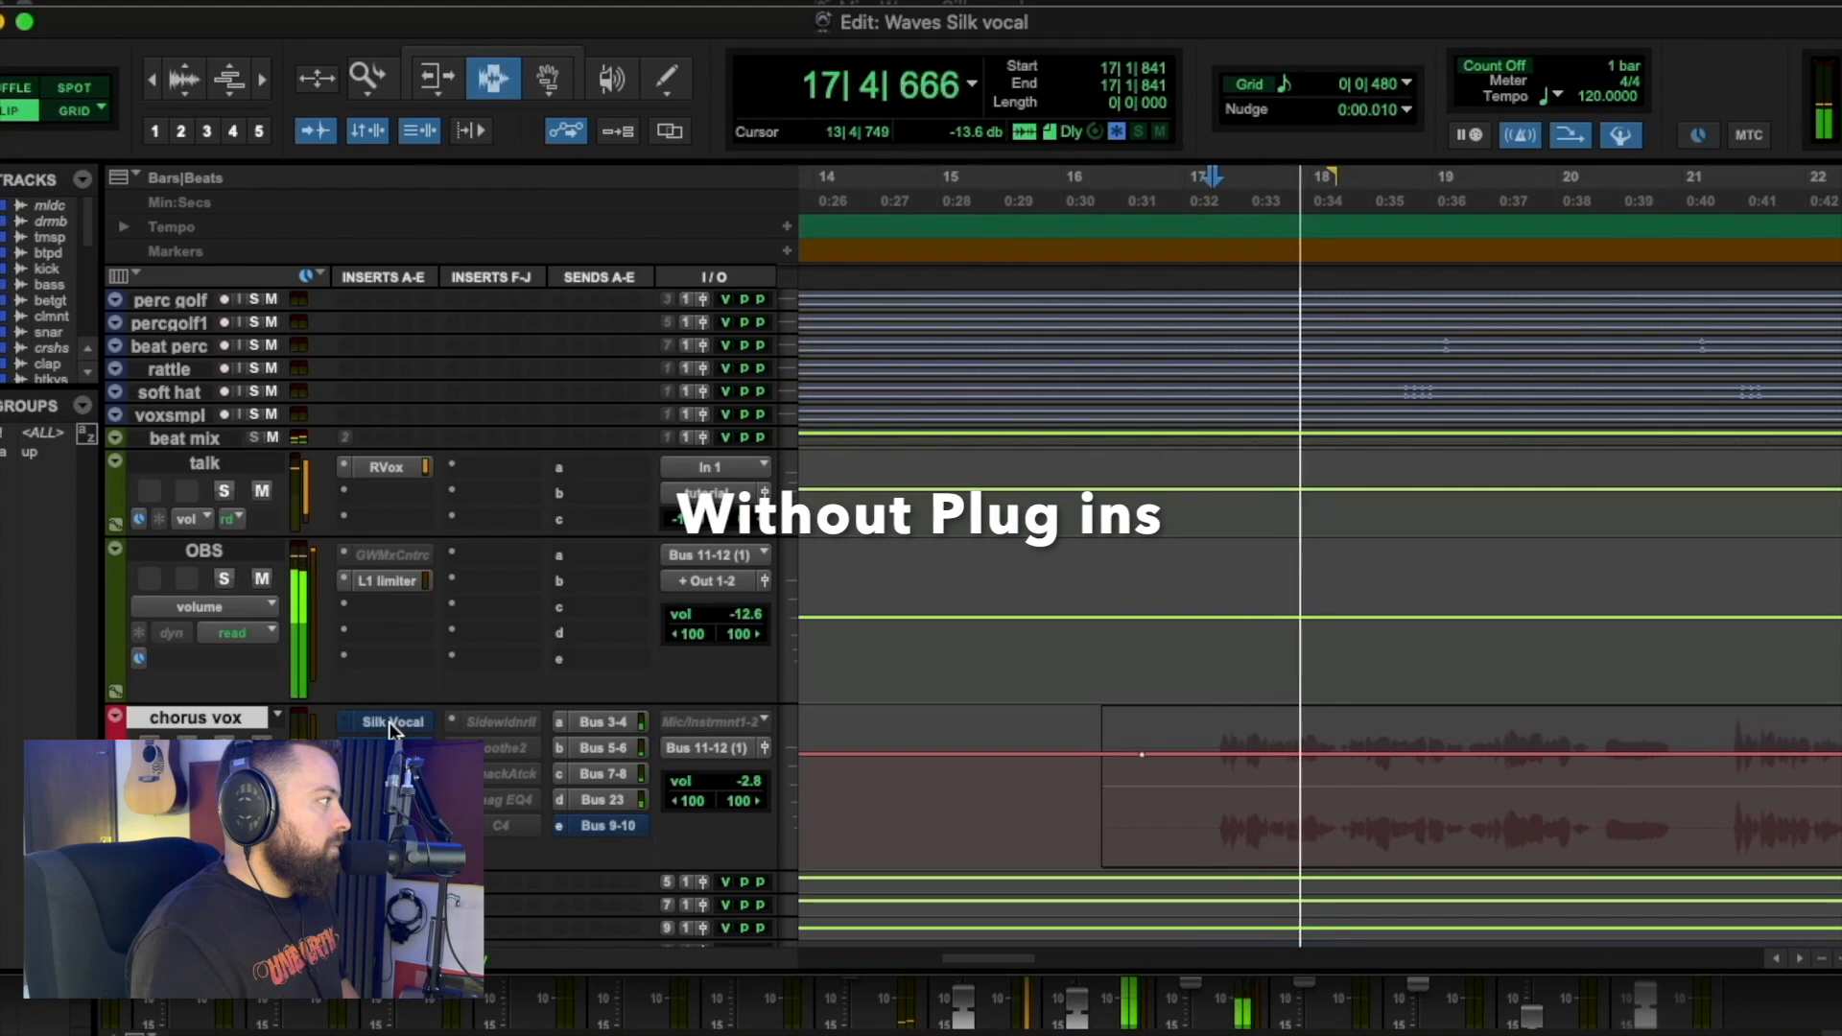
left_click(393, 725, "super")
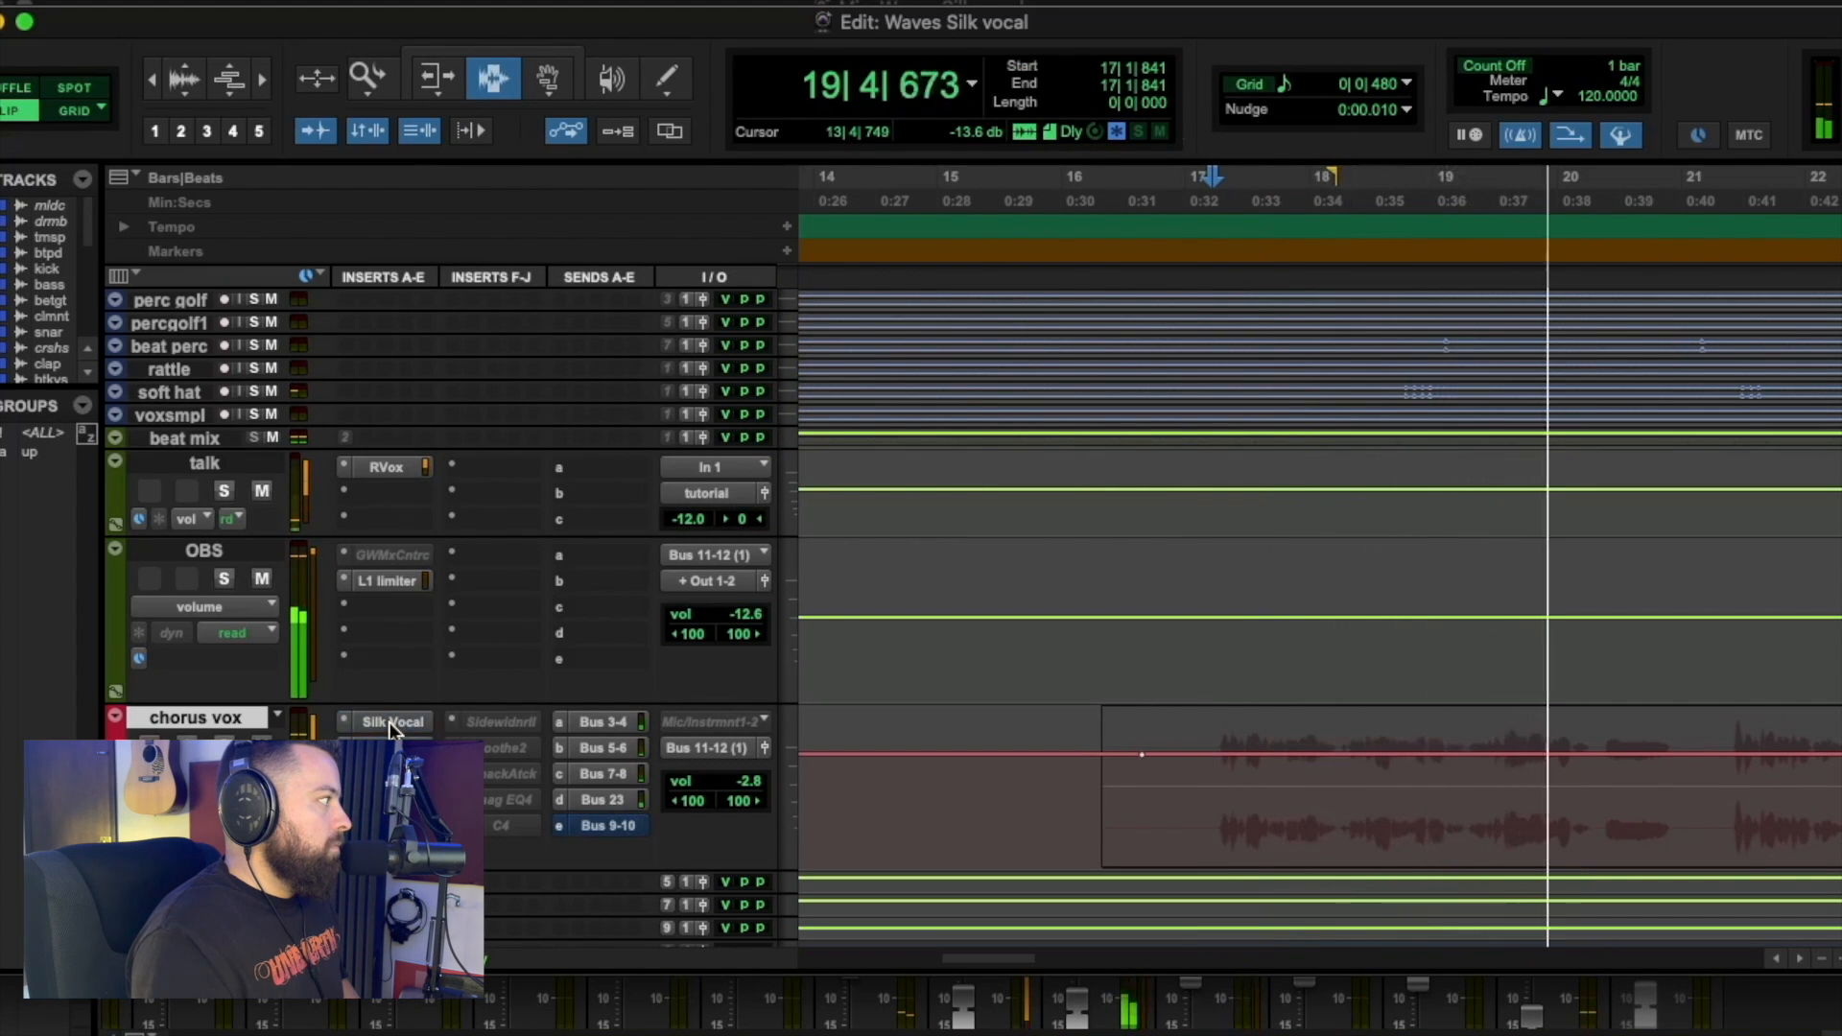